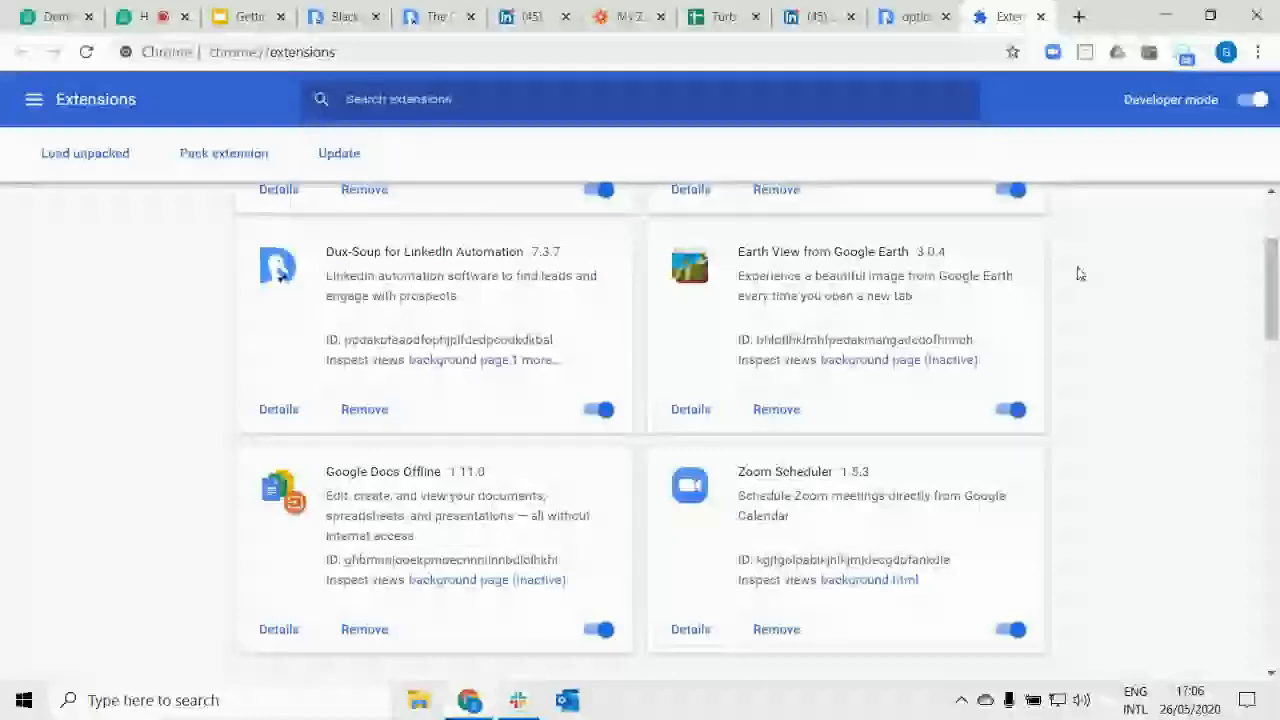
Enlarge the Extensions page to 125% zoom and close it to return to the Dux-Soup options.
{"action": "left_click", "coordinate": [1258, 52]}
{"action": "left_click", "coordinate": [1199, 240]}
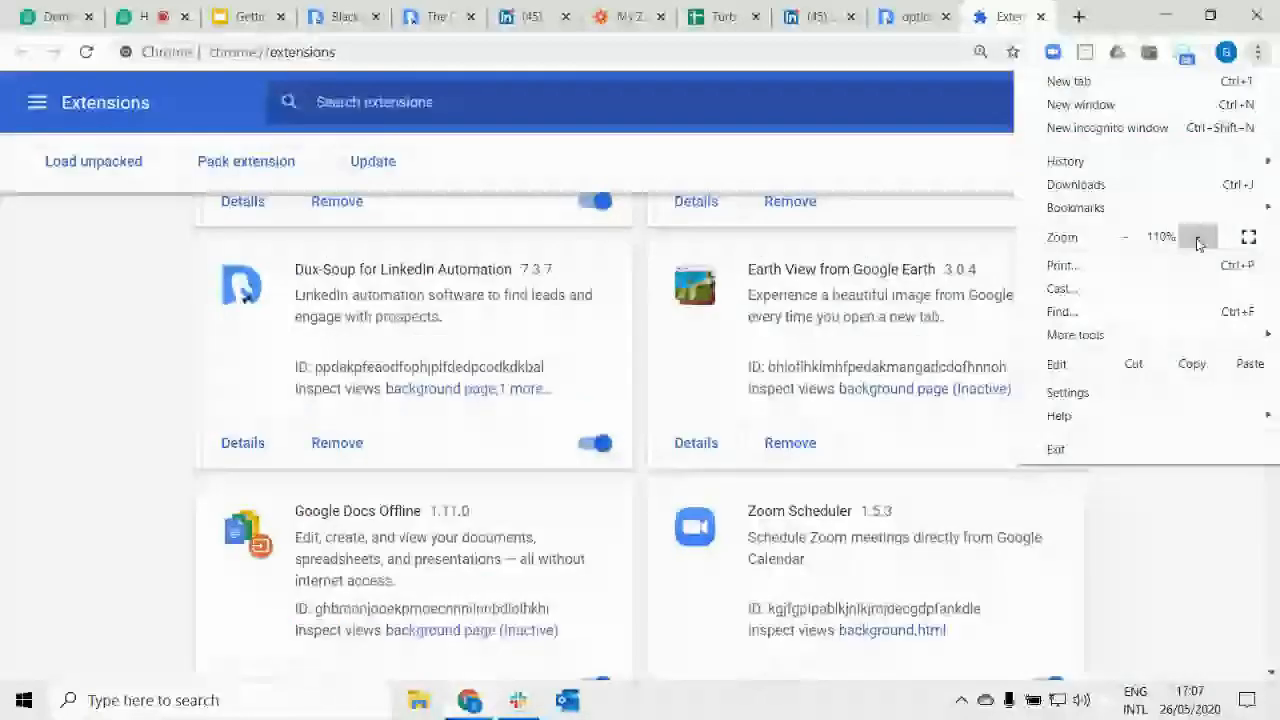
{"action": "left_click", "coordinate": [1199, 240]}
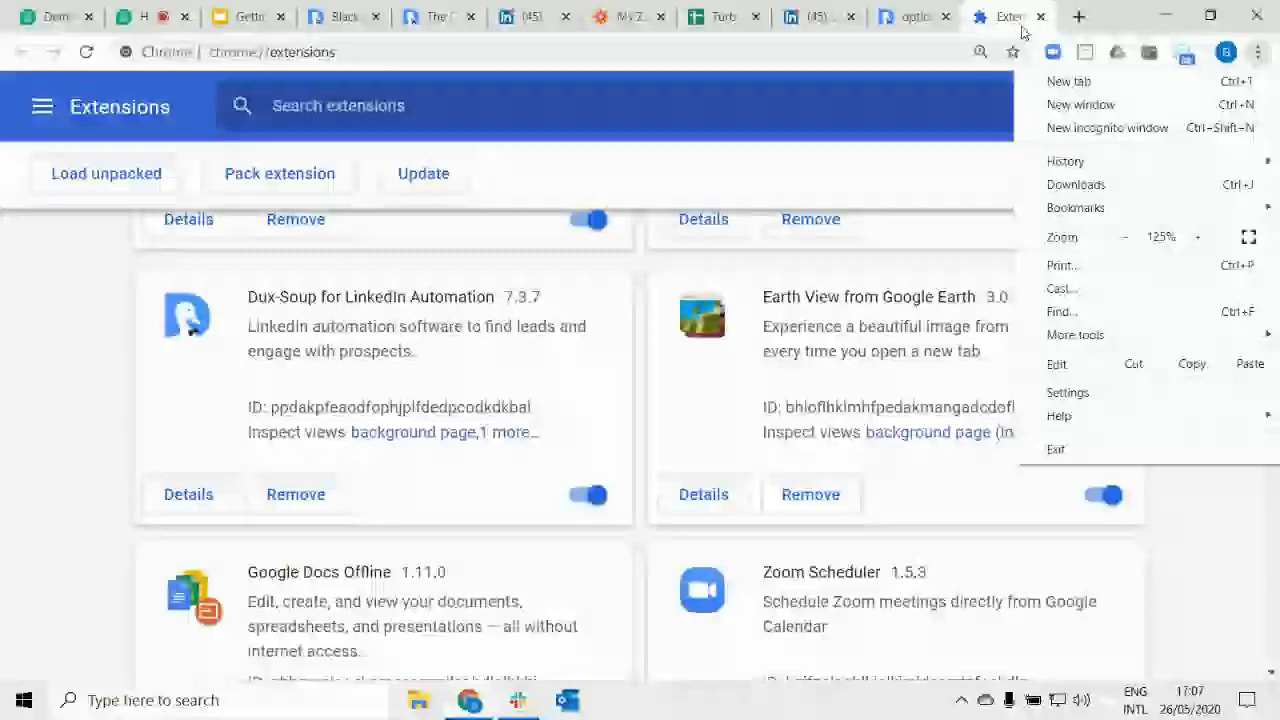
{"action": "left_click", "coordinate": [1022, 33]}
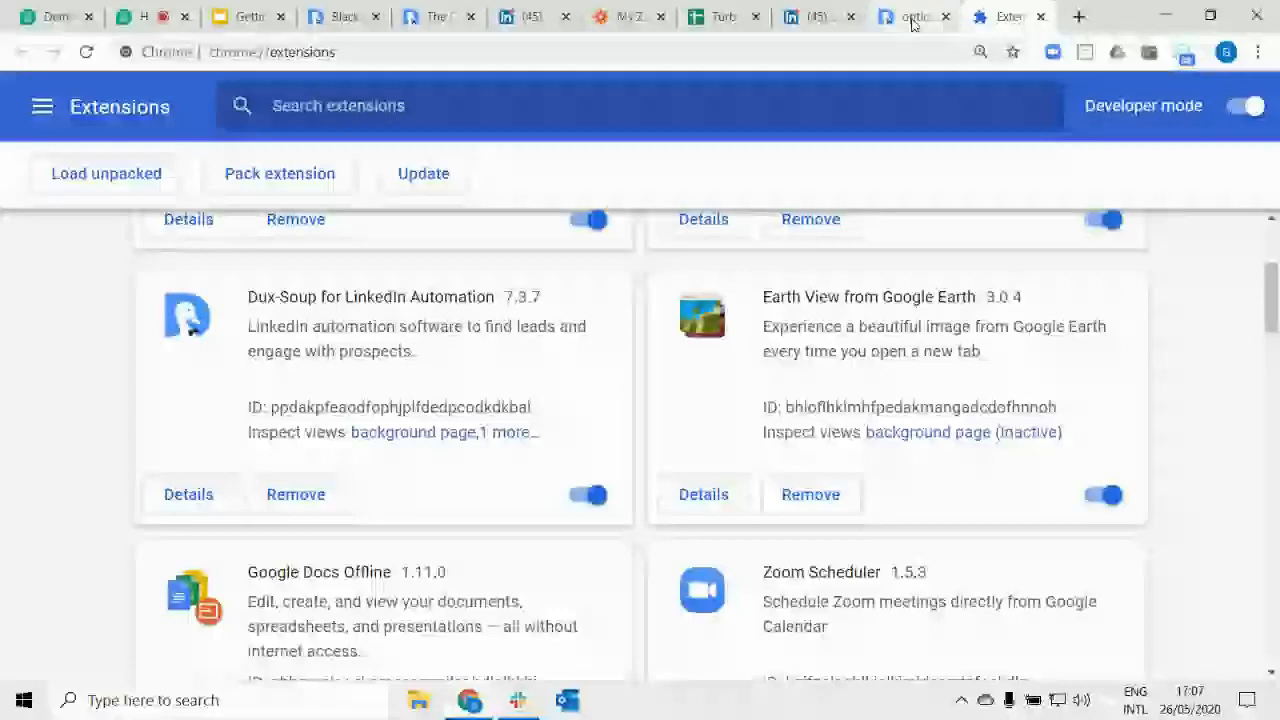
{"action": "left_click", "coordinate": [1040, 18]}
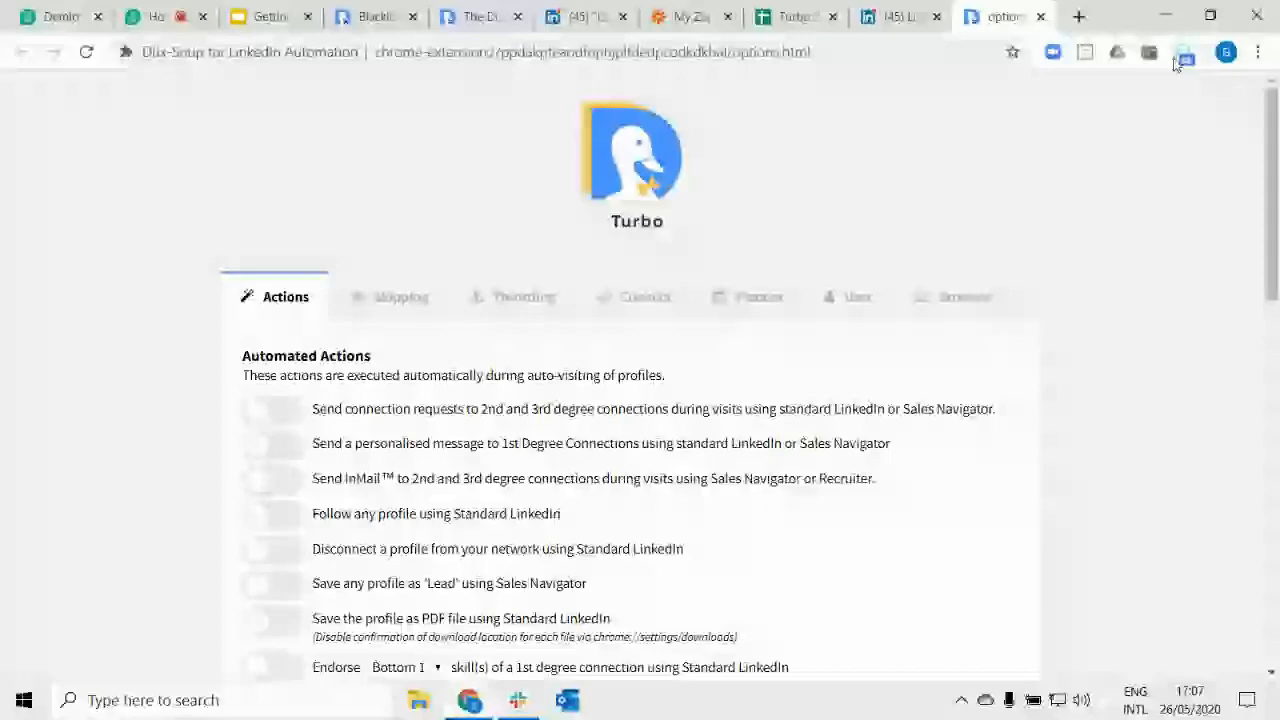
Add a third, fourth and fifth message to the automated follow-up messages.
{"action": "scroll", "coordinate": [1121, 225], "scroll_direction": "down", "scroll_amount": 1}
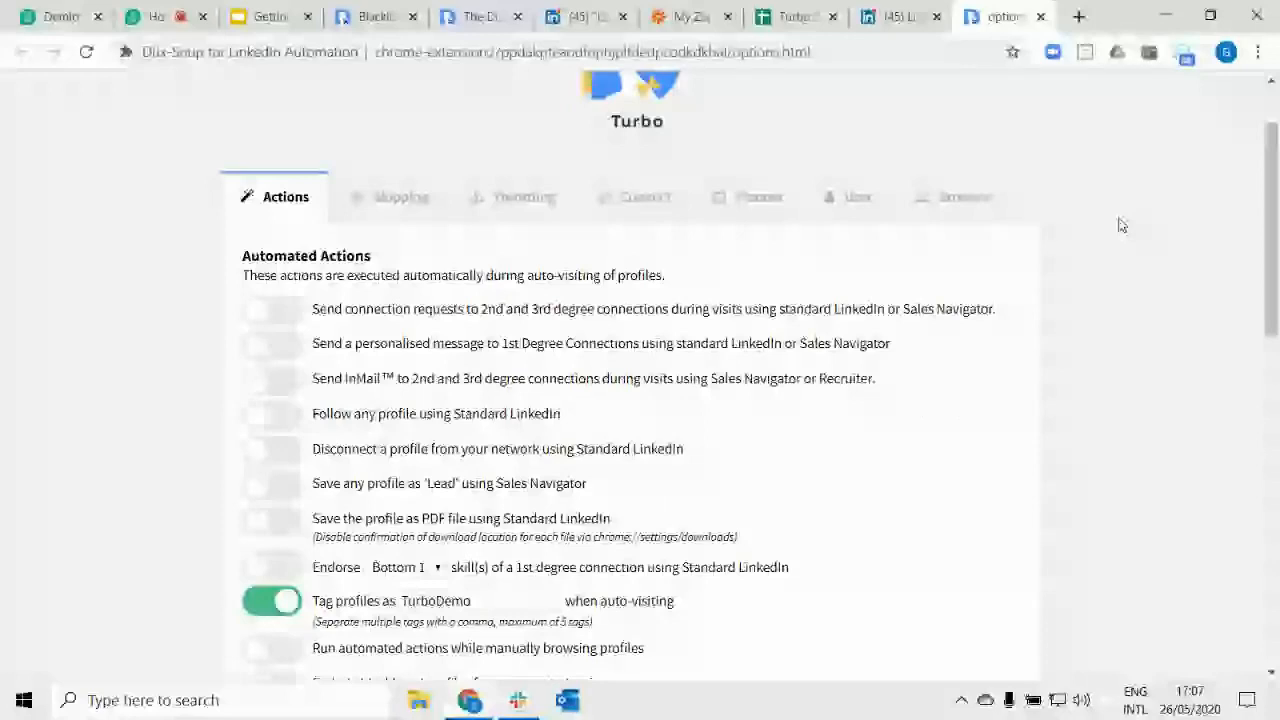
{"action": "scroll", "coordinate": [1208, 383], "scroll_direction": "down", "scroll_amount": 5}
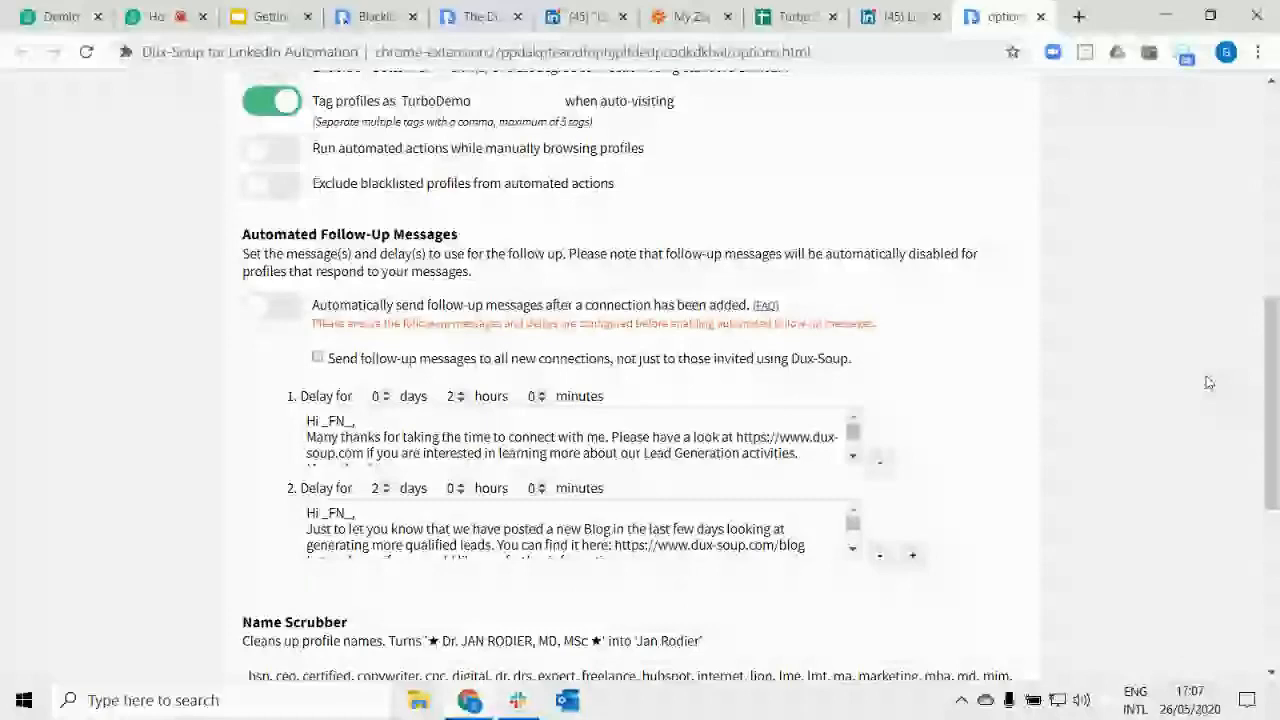
{"action": "scroll", "coordinate": [930, 475], "scroll_direction": "down", "scroll_amount": 1}
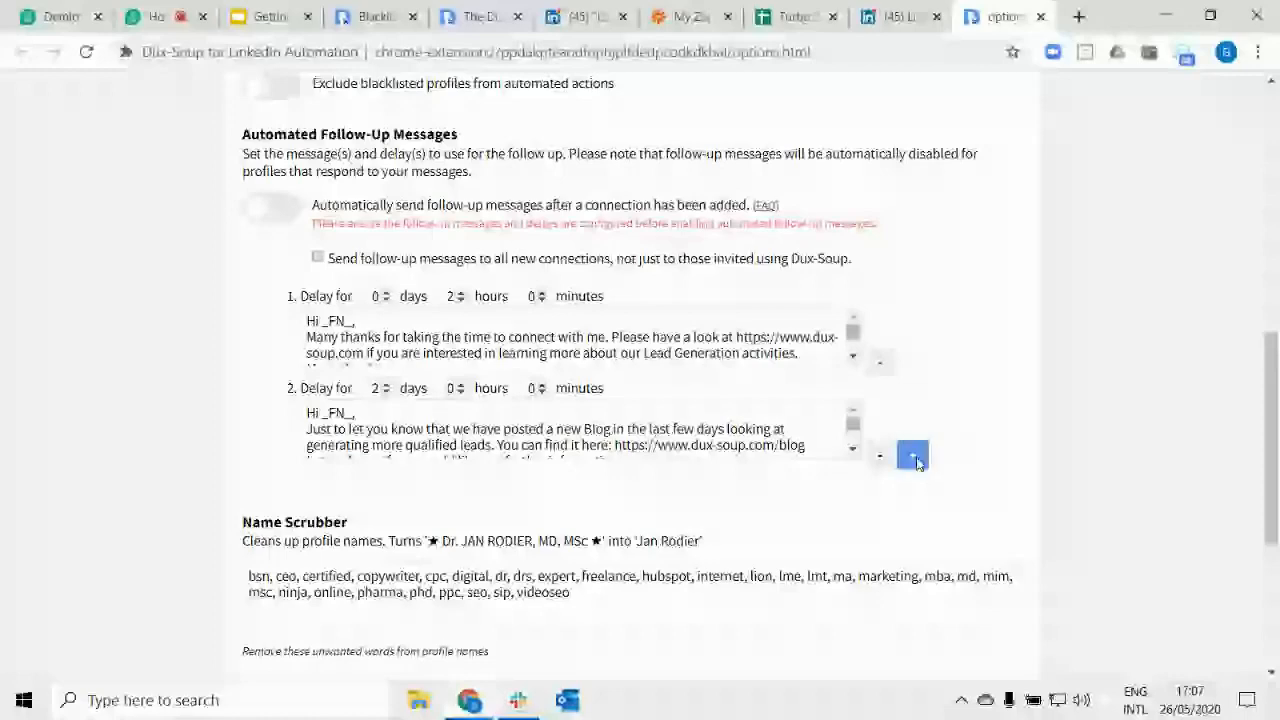
{"action": "left_click", "coordinate": [917, 463]}
{"action": "scroll", "coordinate": [917, 463], "scroll_direction": "down", "scroll_amount": 1}
{"action": "left_click", "coordinate": [912, 450]}
{"action": "scroll", "coordinate": [912, 450], "scroll_direction": "down", "scroll_amount": 1}
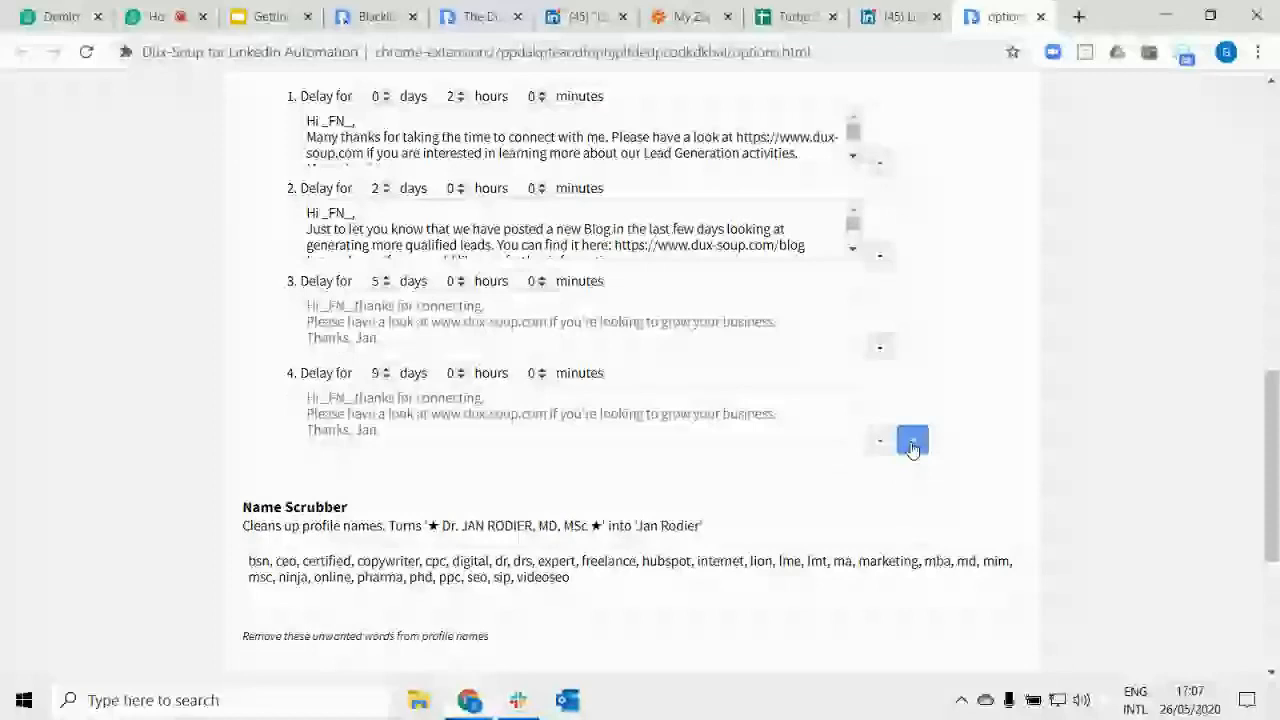
{"action": "left_click", "coordinate": [912, 450]}
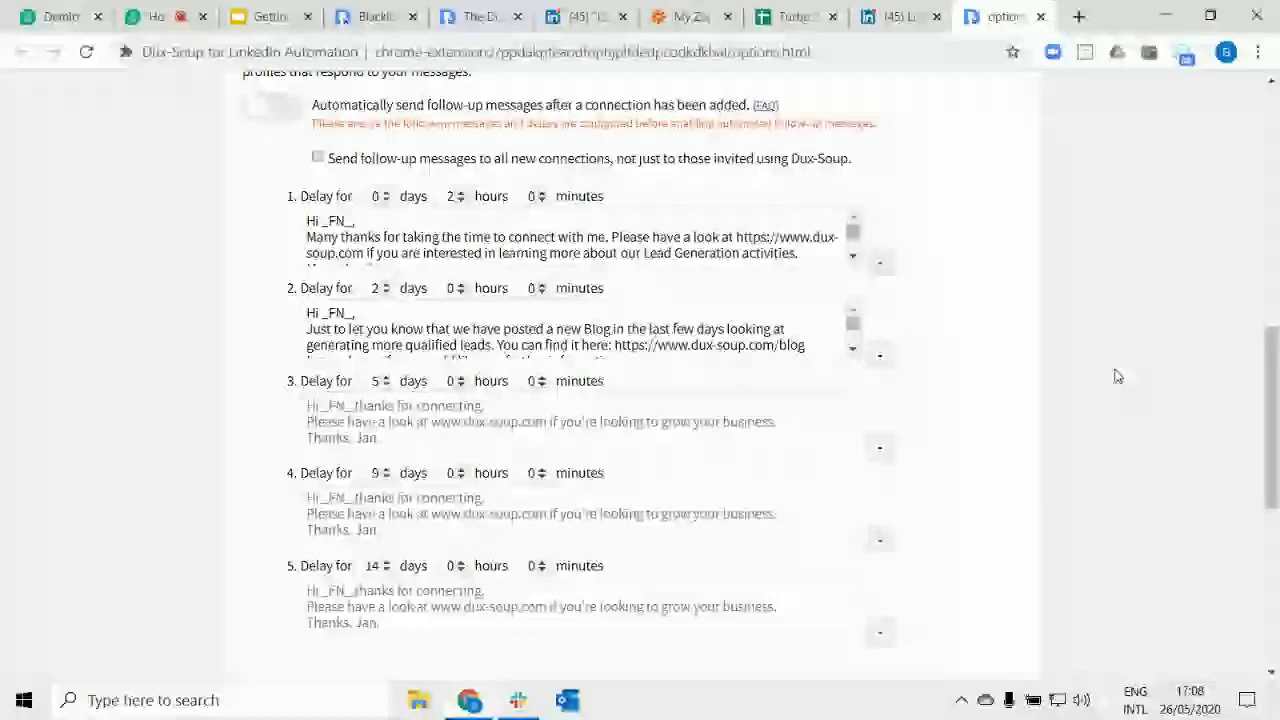
Turn on the automatic sending of connection requests to 2nd and 3rd degree connections, and turn it off again.
{"action": "scroll", "coordinate": [372, 148], "scroll_direction": "up", "scroll_amount": 5}
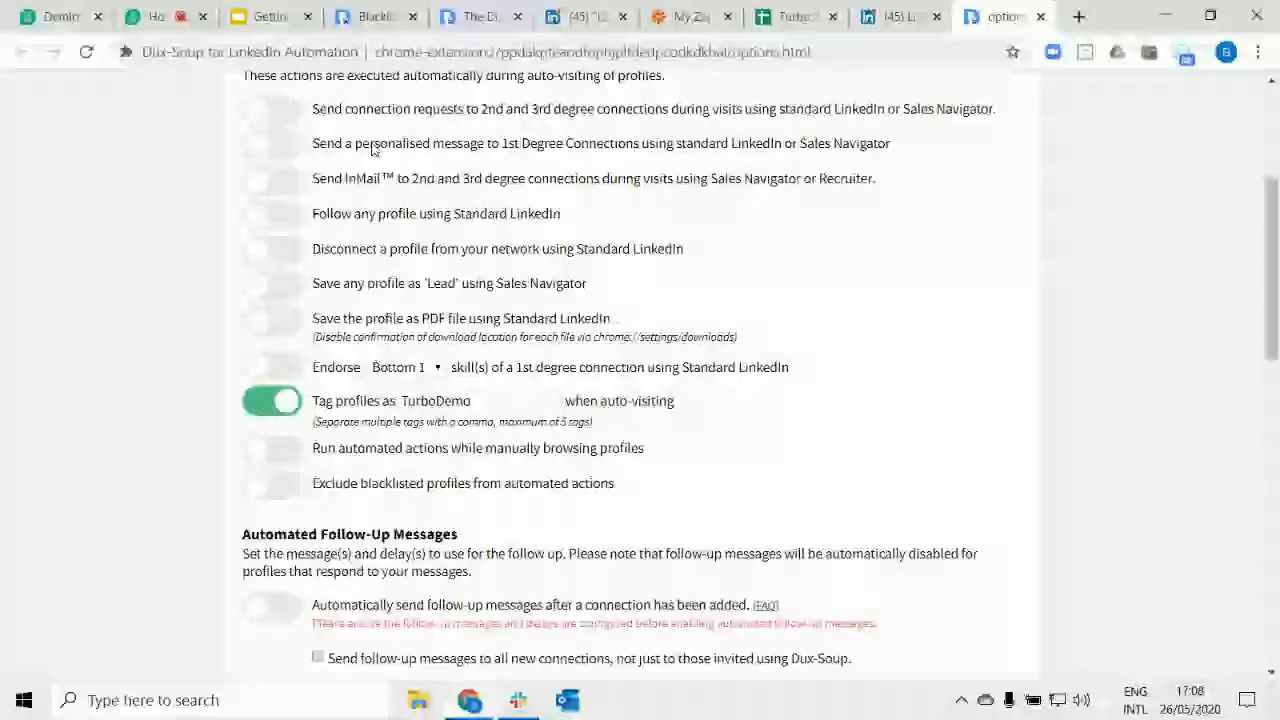
{"action": "left_click", "coordinate": [265, 113]}
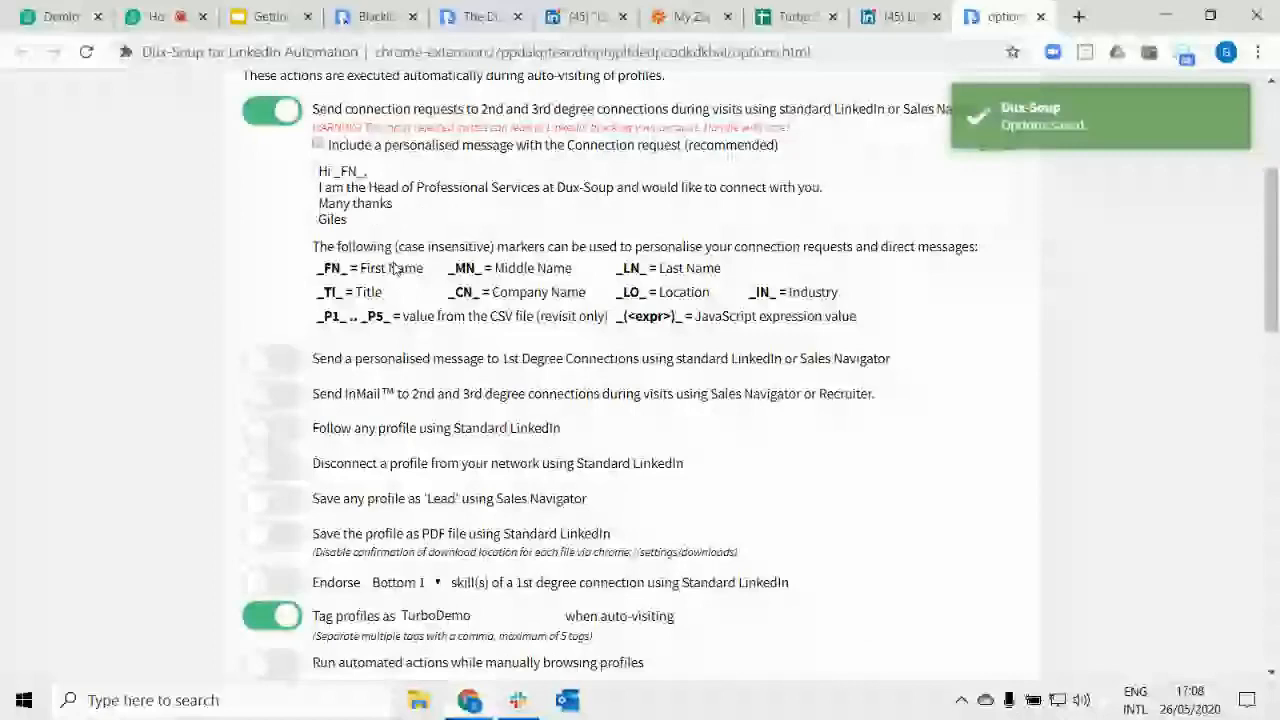
{"action": "left_click", "coordinate": [265, 112]}
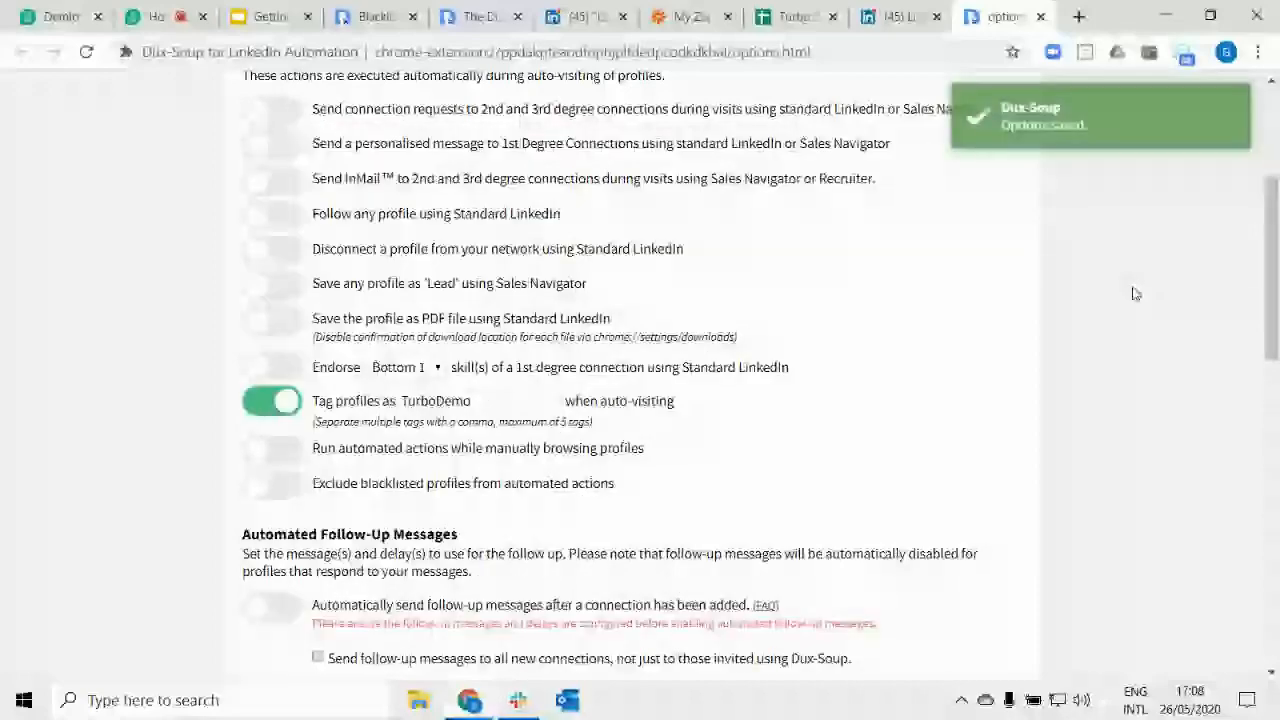
Turn on connection requests to 2nd and 3rd degree connections and enlarge the options page to 125% zoom.
{"action": "scroll", "coordinate": [1140, 294], "scroll_direction": "down", "scroll_amount": 4}
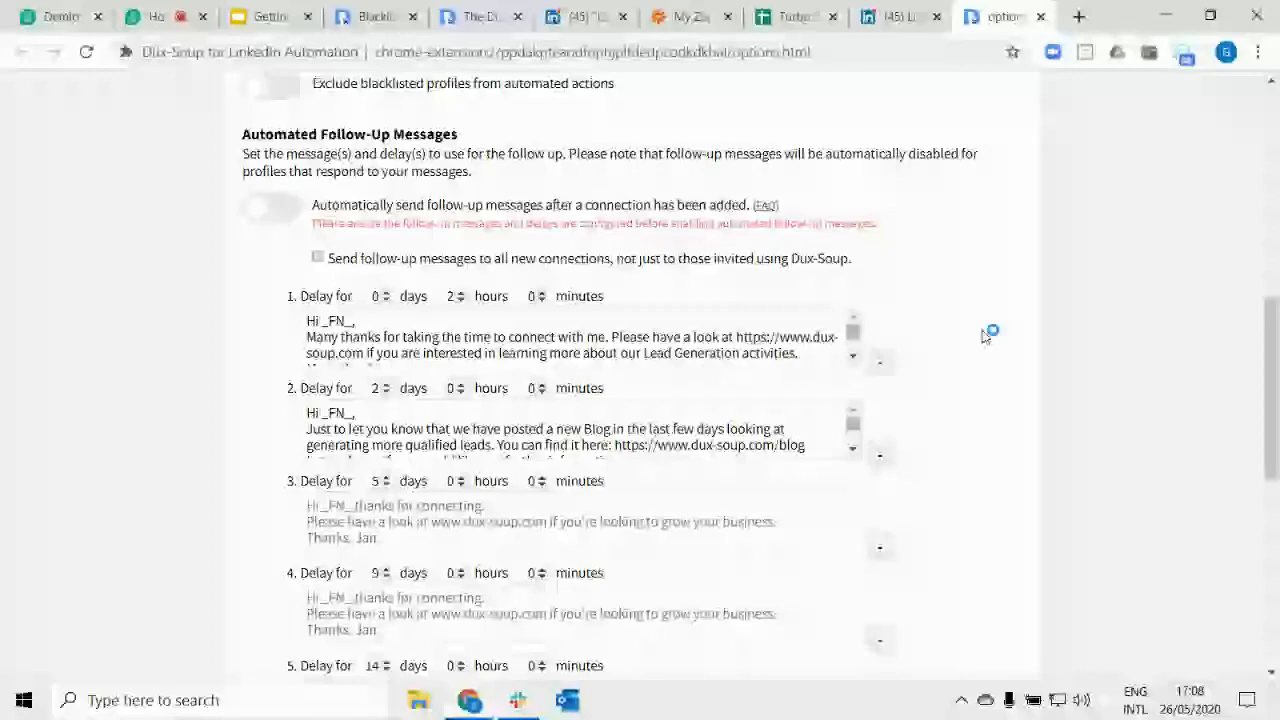
{"action": "scroll", "coordinate": [1138, 328], "scroll_direction": "up", "scroll_amount": 4}
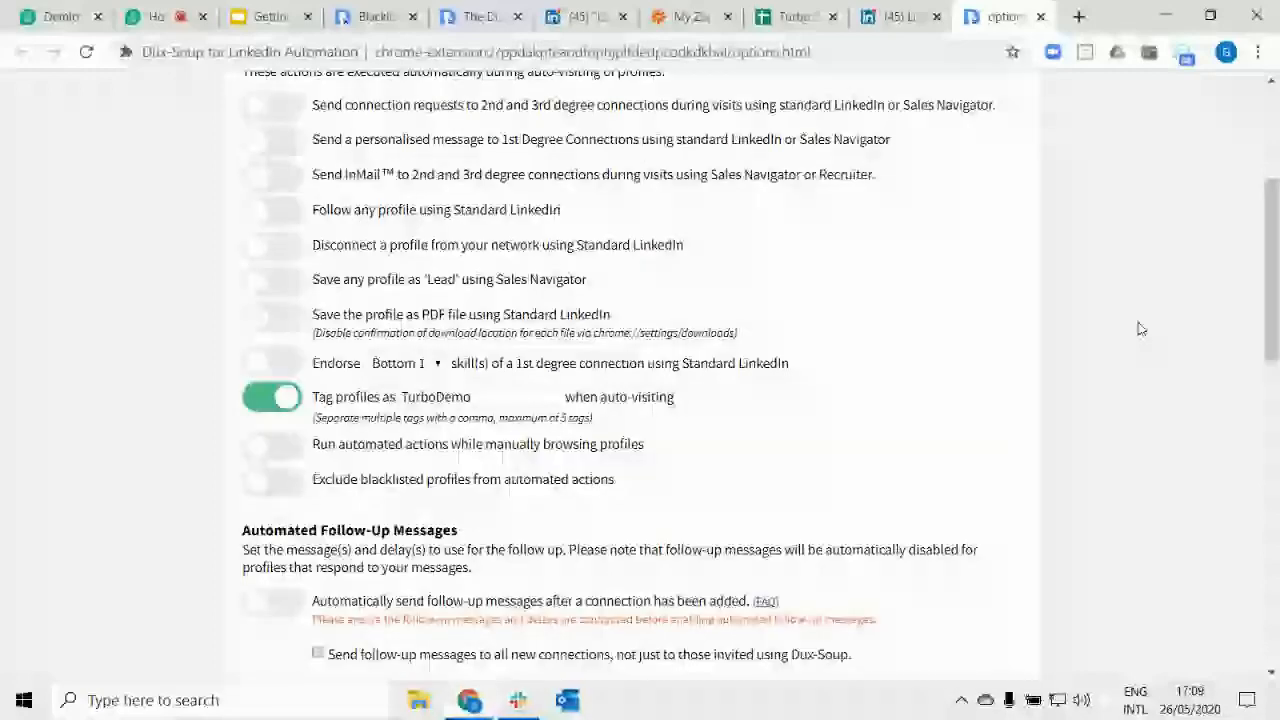
{"action": "scroll", "coordinate": [1138, 328], "scroll_direction": "up", "scroll_amount": 3}
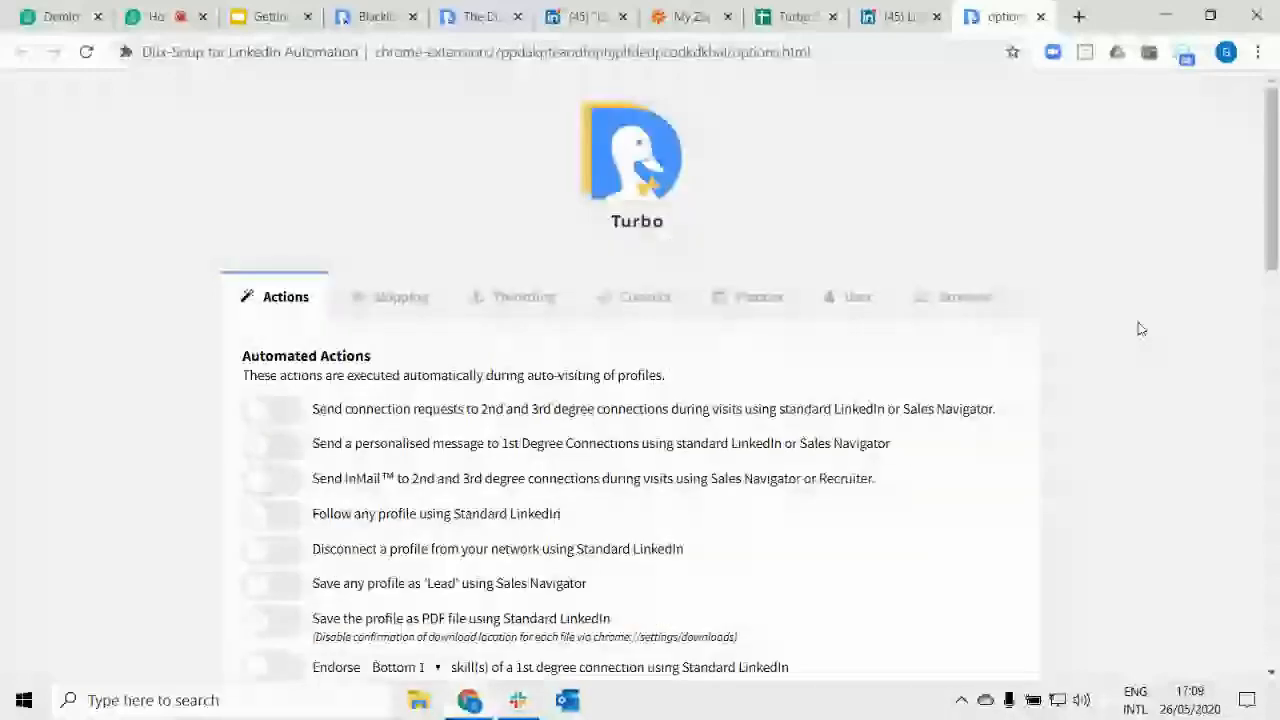
{"action": "left_click", "coordinate": [1258, 52]}
{"action": "left_click", "coordinate": [1200, 237]}
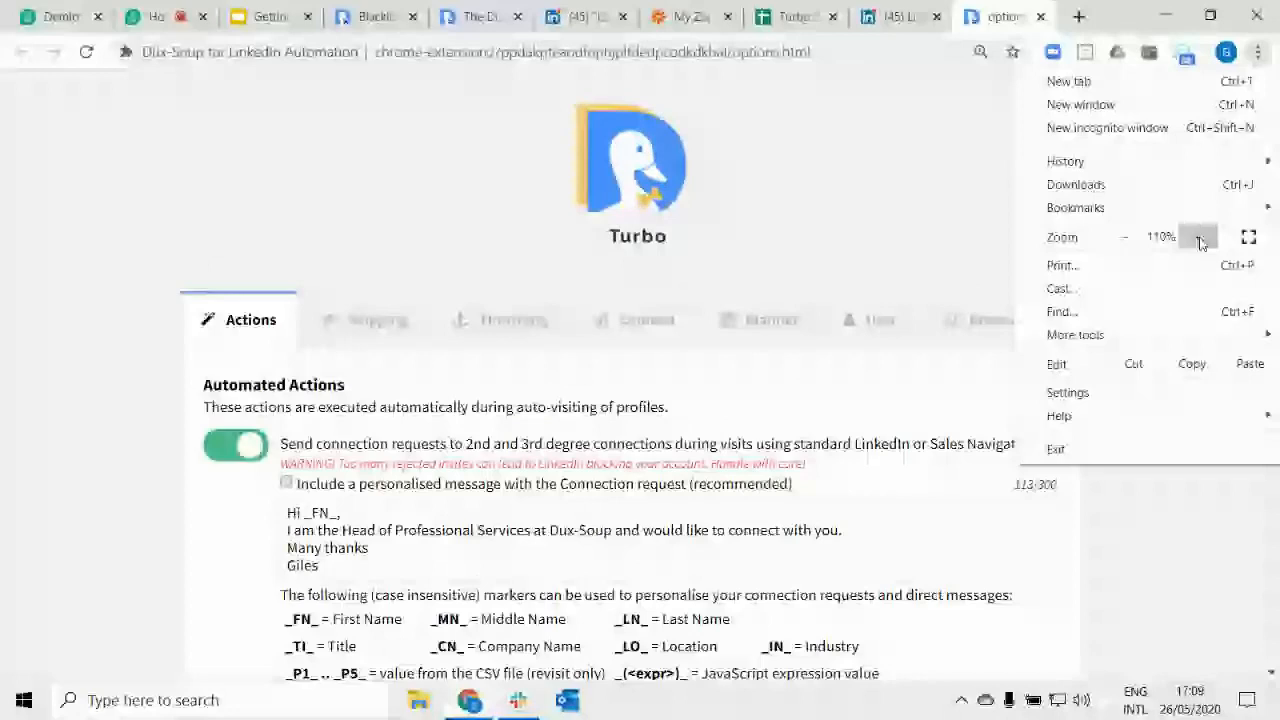
{"action": "left_click", "coordinate": [1200, 240]}
Remove the third, fourth and fifth automated follow-up messages, keeping only the first two.
{"action": "scroll", "coordinate": [1196, 233], "scroll_direction": "down", "scroll_amount": 2}
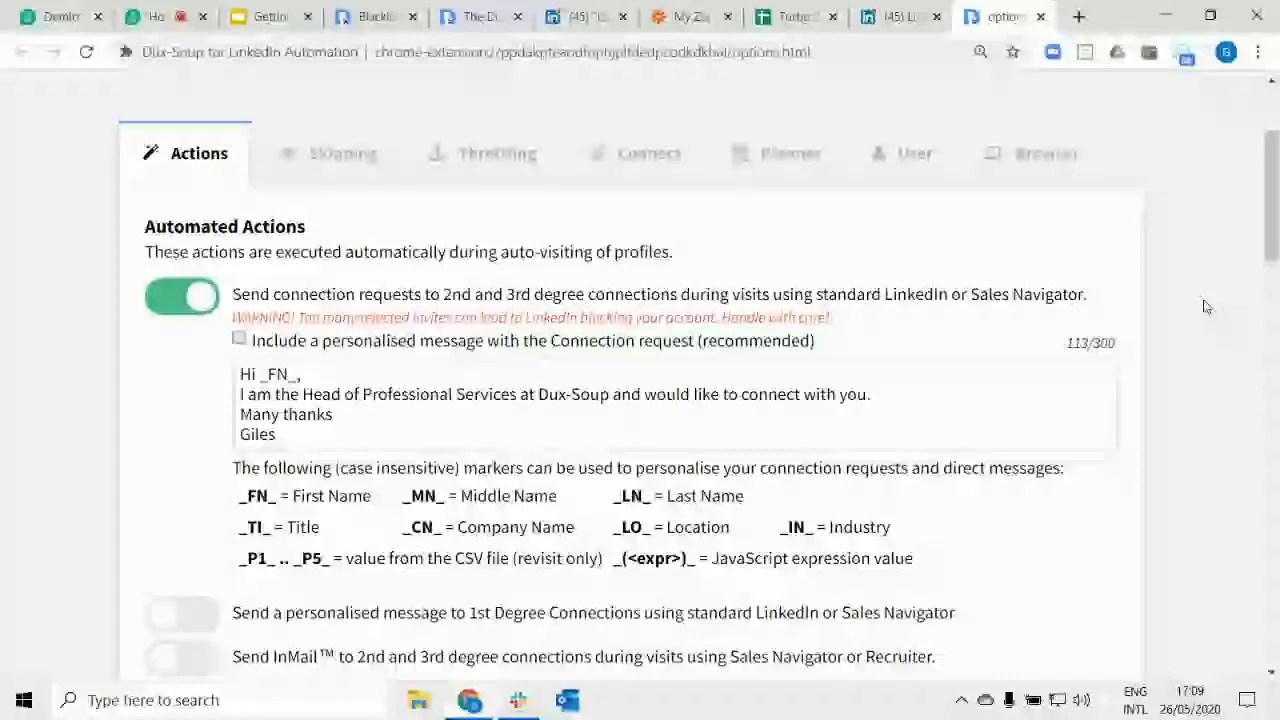
{"action": "scroll", "coordinate": [1205, 306], "scroll_direction": "down", "scroll_amount": 5}
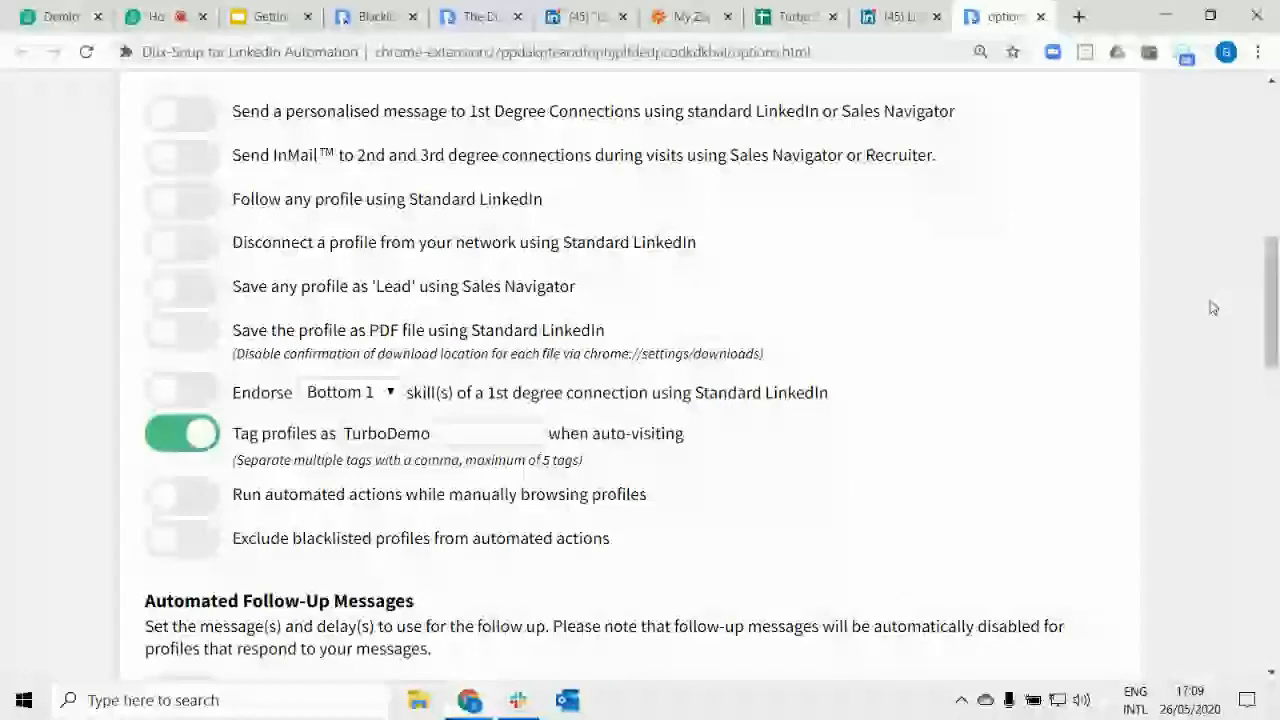
{"action": "scroll", "coordinate": [1212, 305], "scroll_direction": "down", "scroll_amount": 4}
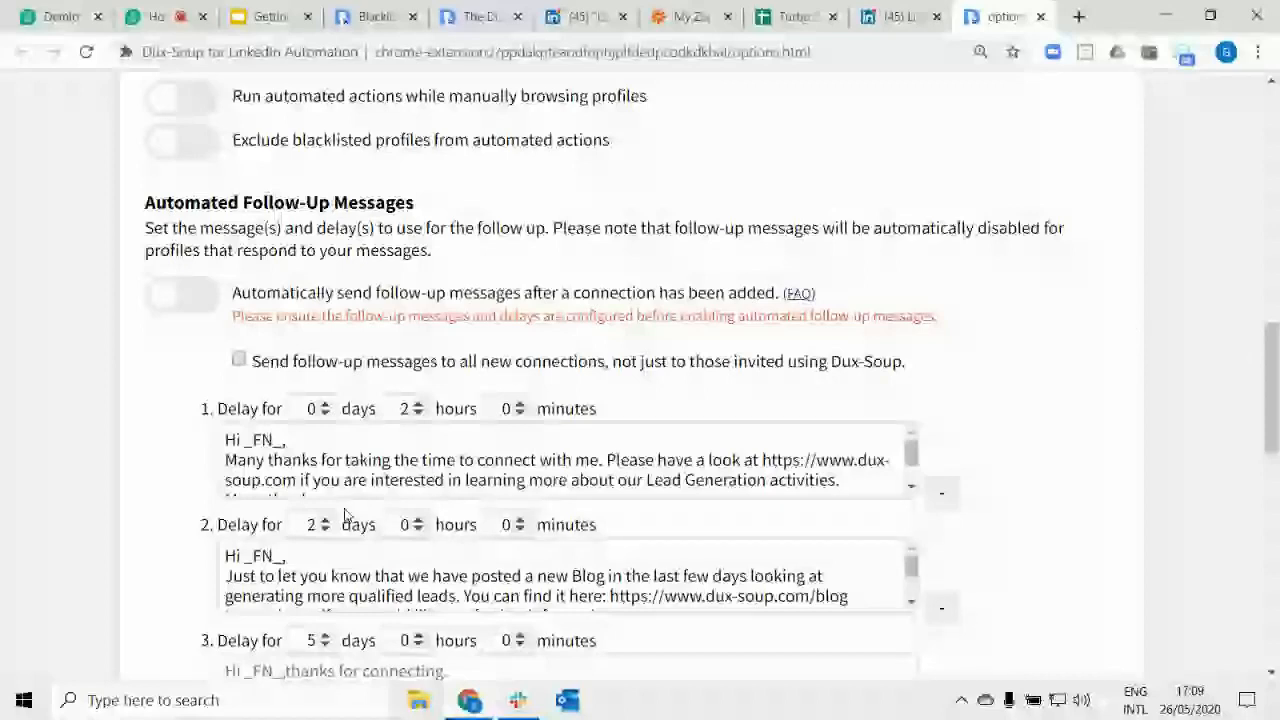
{"action": "scroll", "coordinate": [1078, 353], "scroll_direction": "down", "scroll_amount": 3}
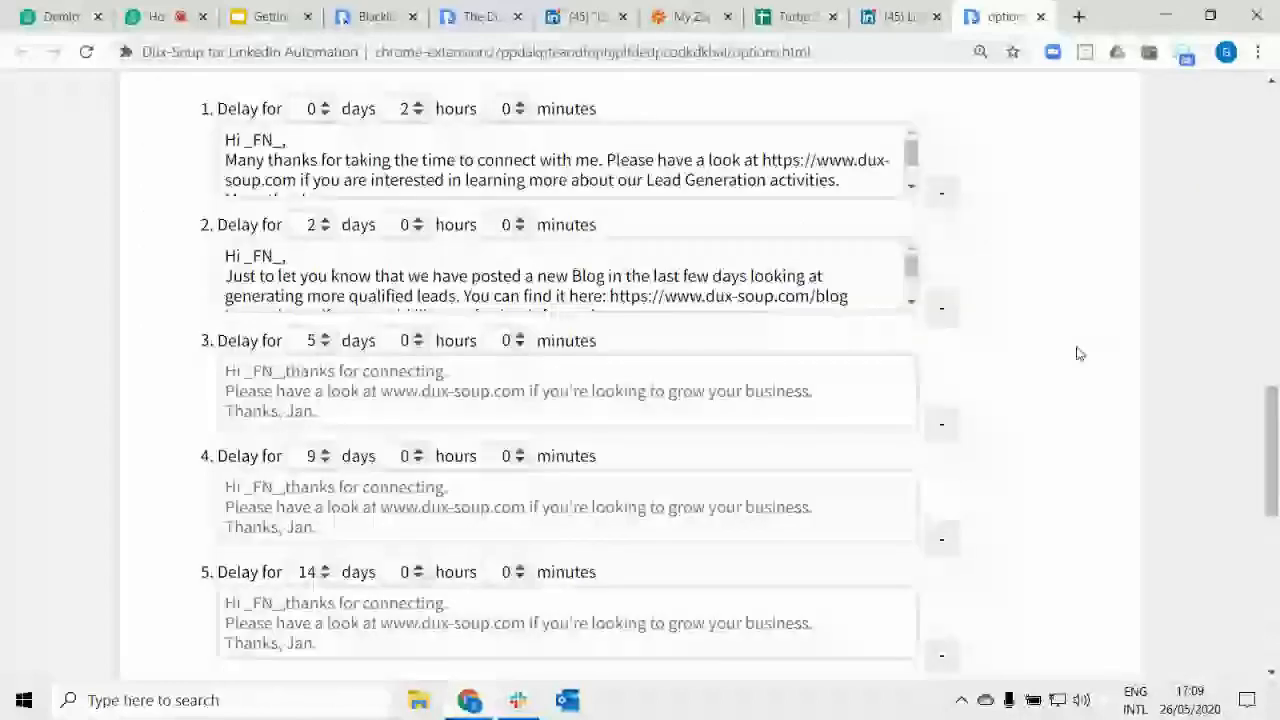
{"action": "double_click", "coordinate": [942, 425]}
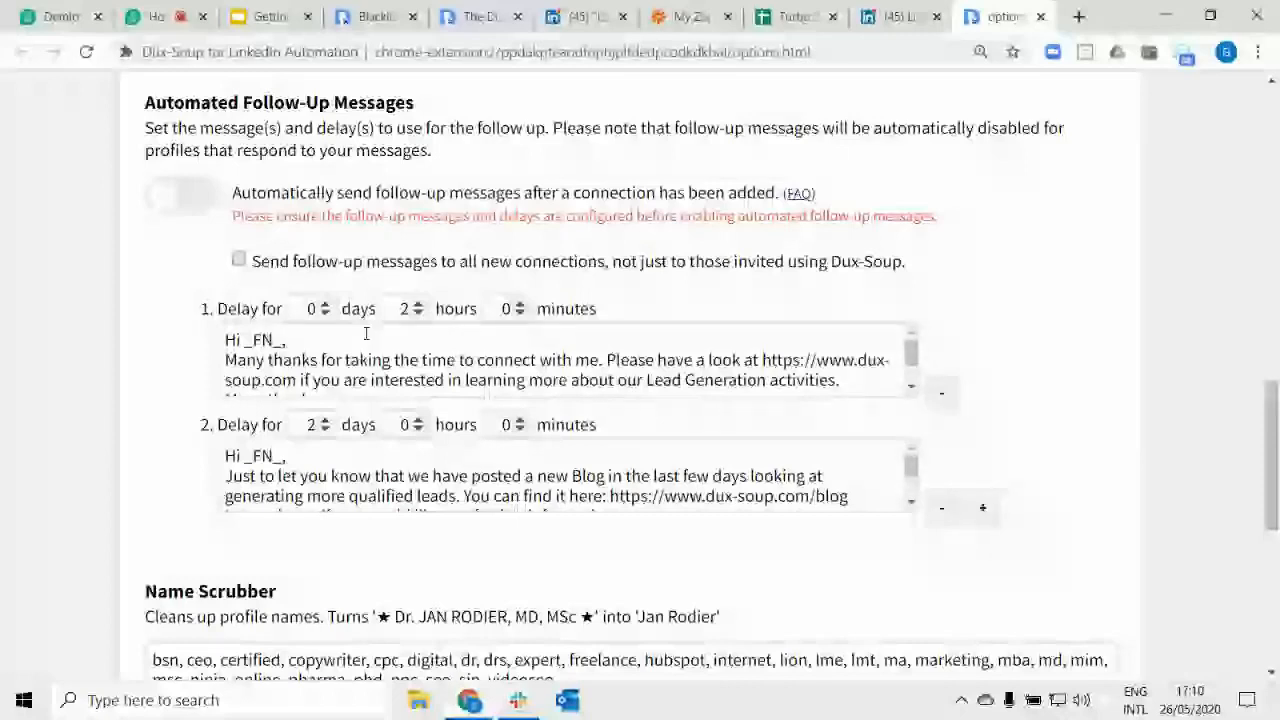
Try a 31-day delay on the first follow-up message and set it back to 0 days.
{"action": "left_click_drag", "start_coordinate": [308, 309], "coordinate": [352, 318]}
{"action": "type", "text": "31"}
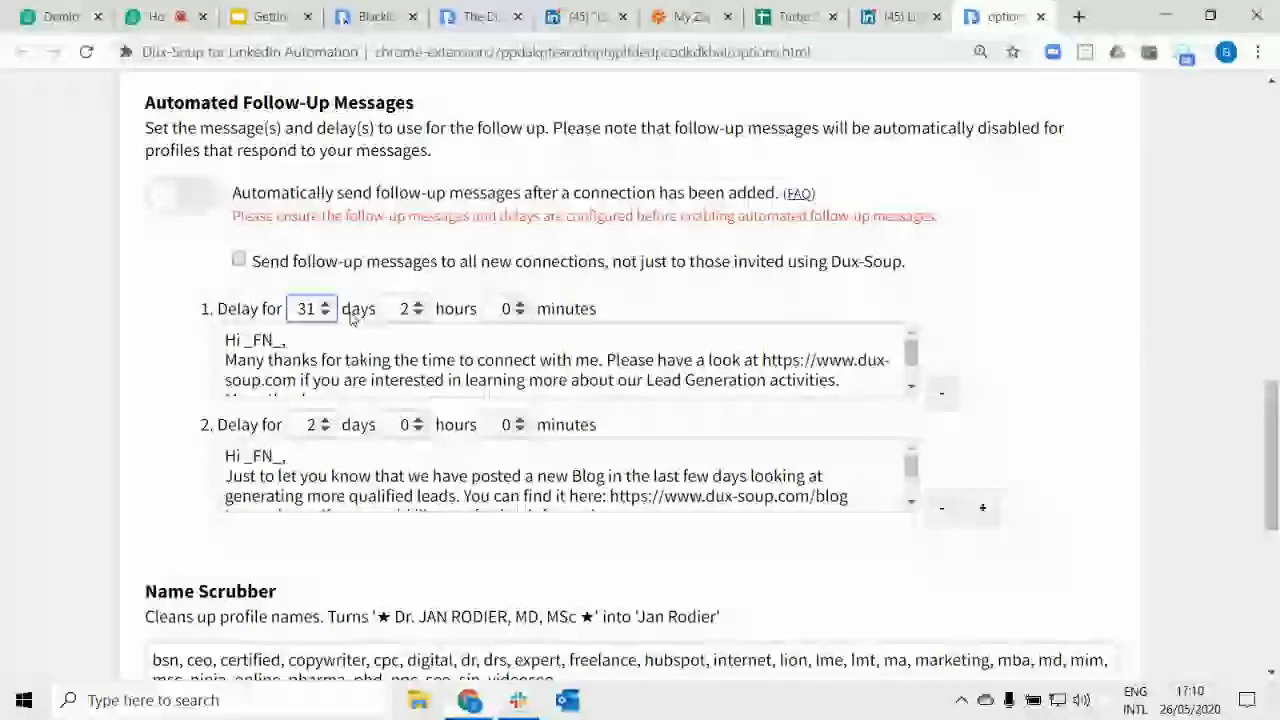
{"action": "key", "text": "BackSpace"}
{"action": "key", "text": "BackSpace"}
{"action": "type", "text": "0"}
{"action": "left_click", "coordinate": [570, 303]}
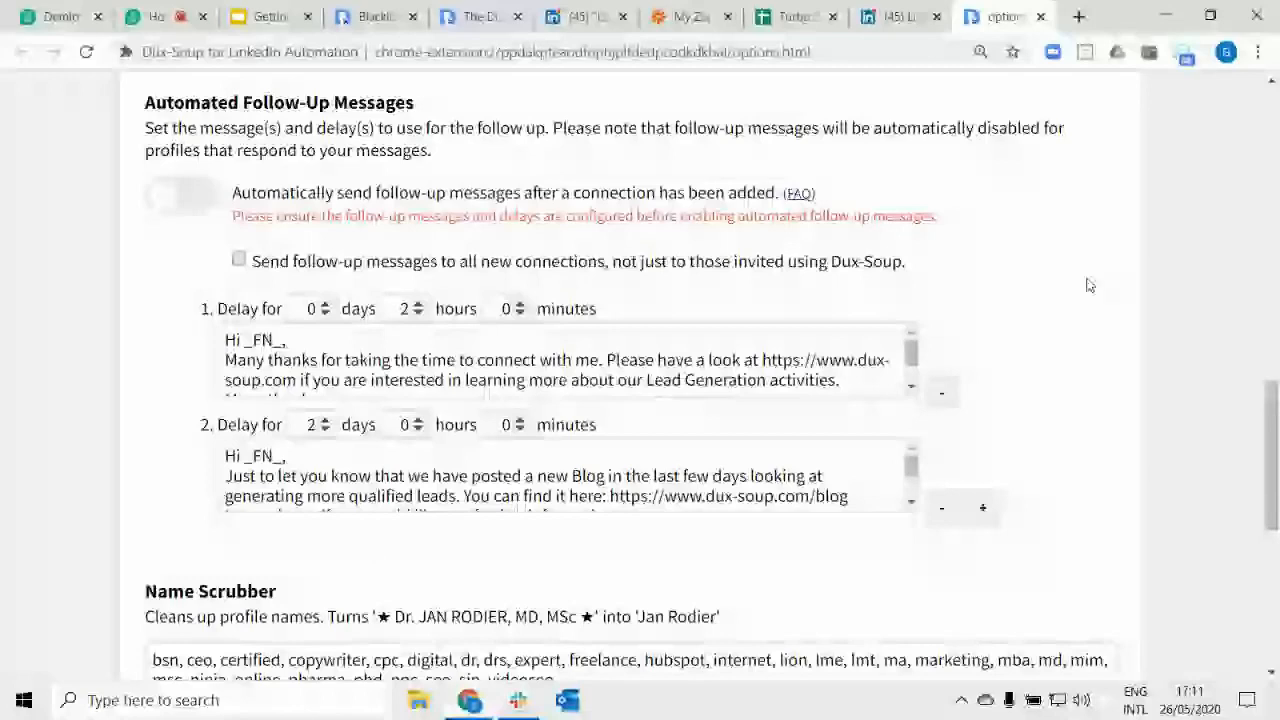
Open the Planner settings and examine the weekly working hours of the visiting-robot.
{"action": "scroll", "coordinate": [1089, 290], "scroll_direction": "up", "scroll_amount": 3}
{"action": "scroll", "coordinate": [1020, 340], "scroll_direction": "up", "scroll_amount": 5}
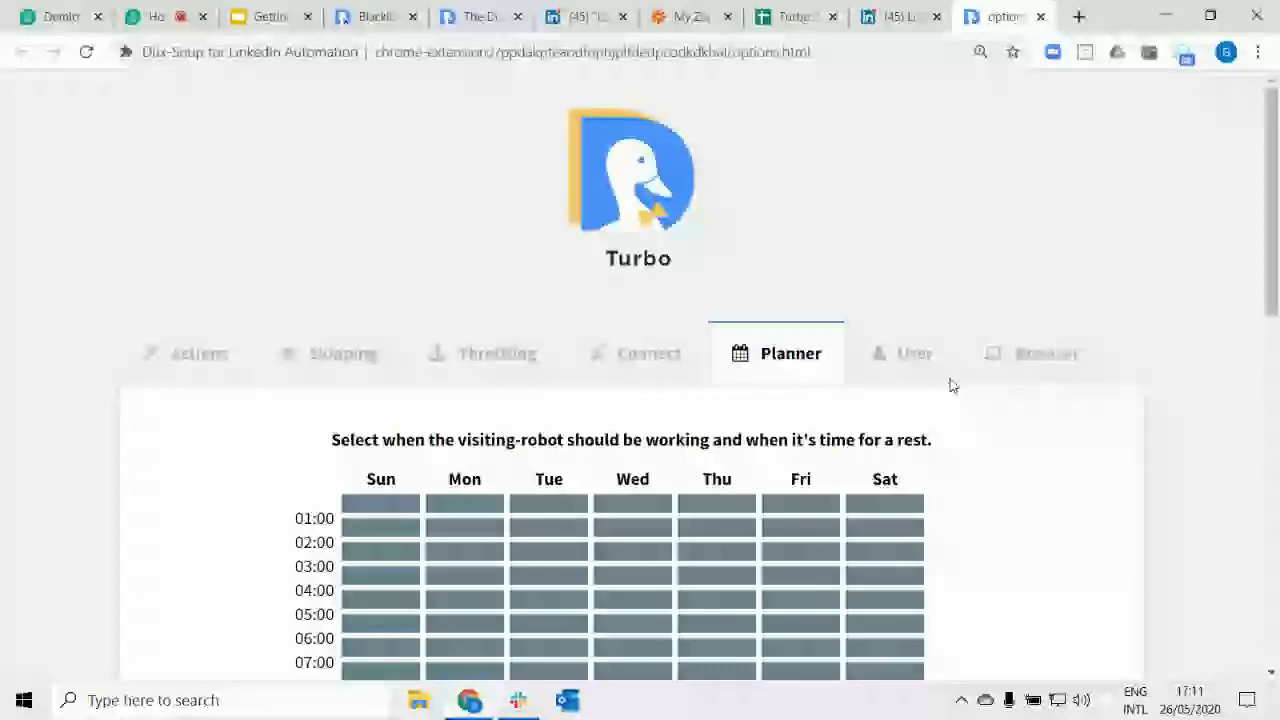
{"action": "scroll", "coordinate": [1204, 283], "scroll_direction": "down", "scroll_amount": 2}
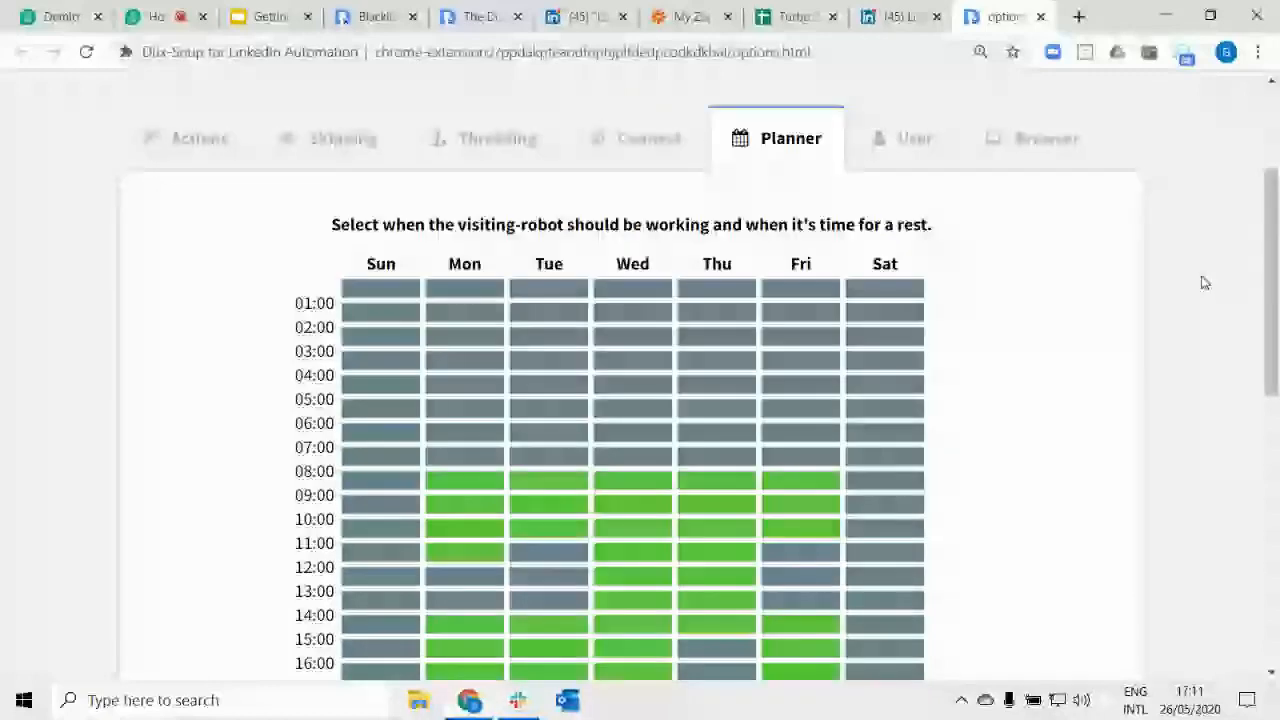
{"action": "scroll", "coordinate": [1204, 283], "scroll_direction": "down", "scroll_amount": 2}
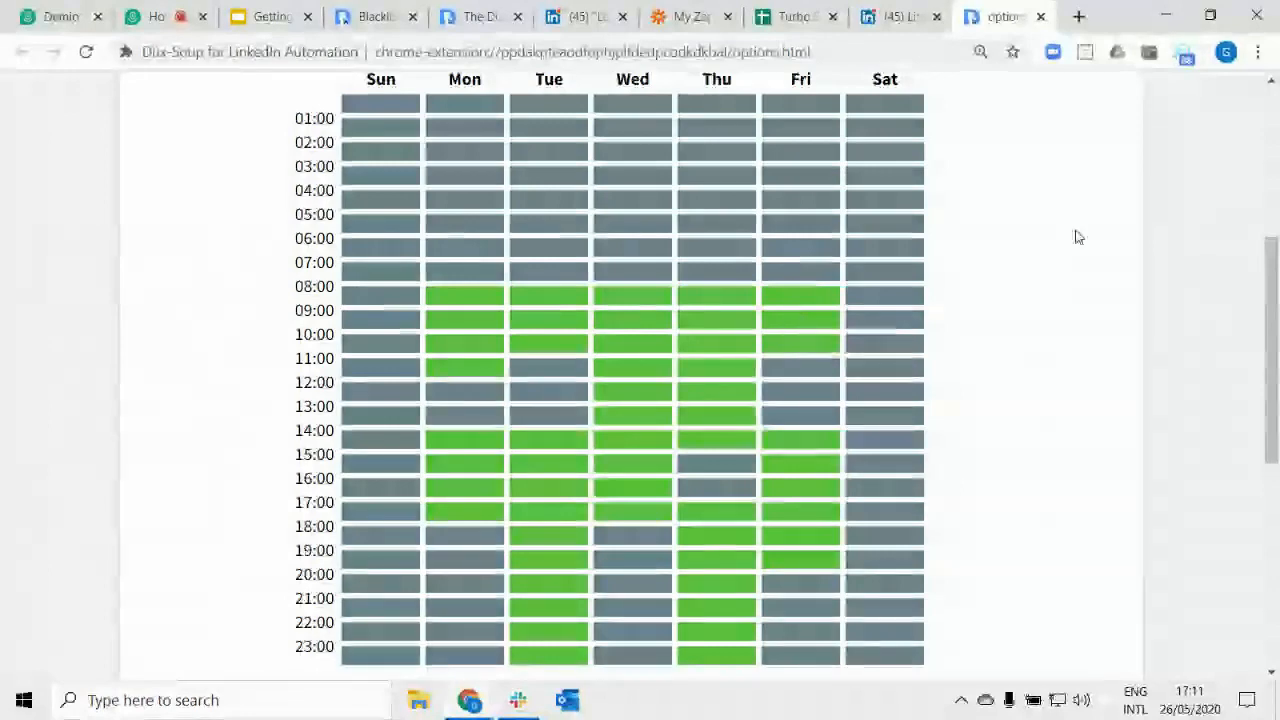
Return to the Actions settings and review the automated follow-up messages and their delays.
{"action": "scroll", "coordinate": [1077, 237], "scroll_direction": "up", "scroll_amount": 3}
{"action": "left_click", "coordinate": [196, 257]}
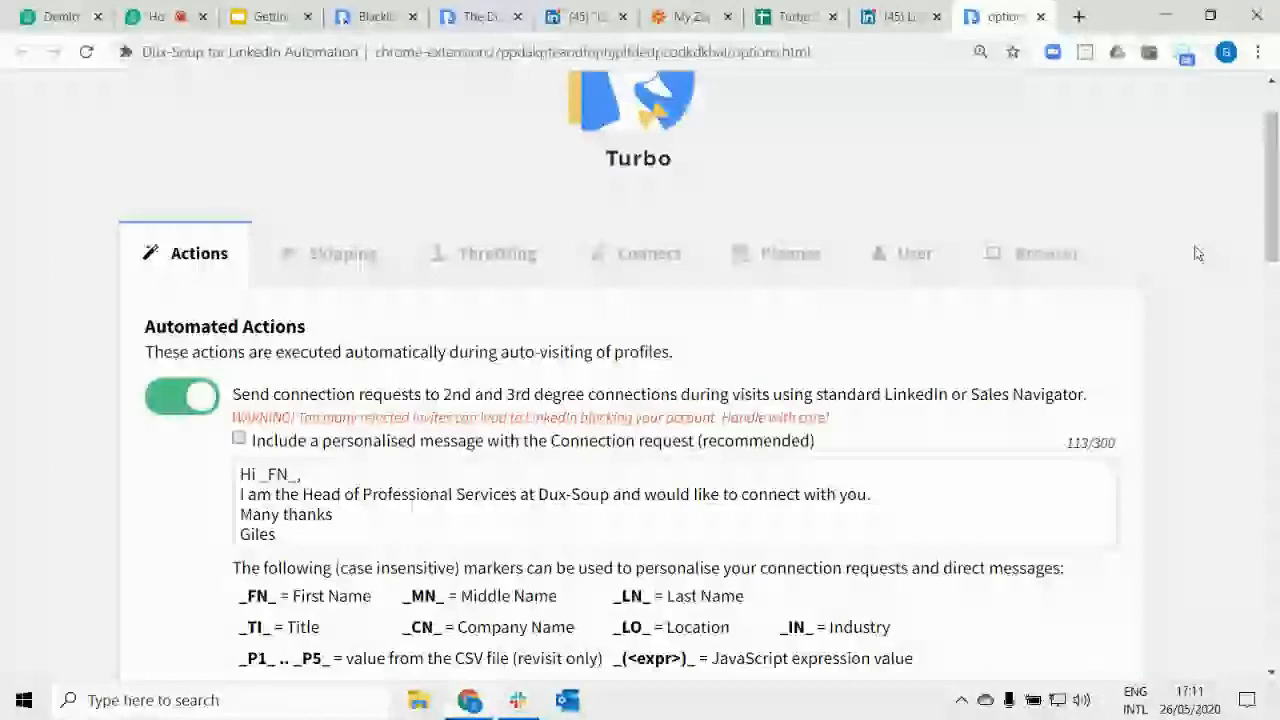
{"action": "scroll", "coordinate": [1200, 256], "scroll_direction": "down", "scroll_amount": 10}
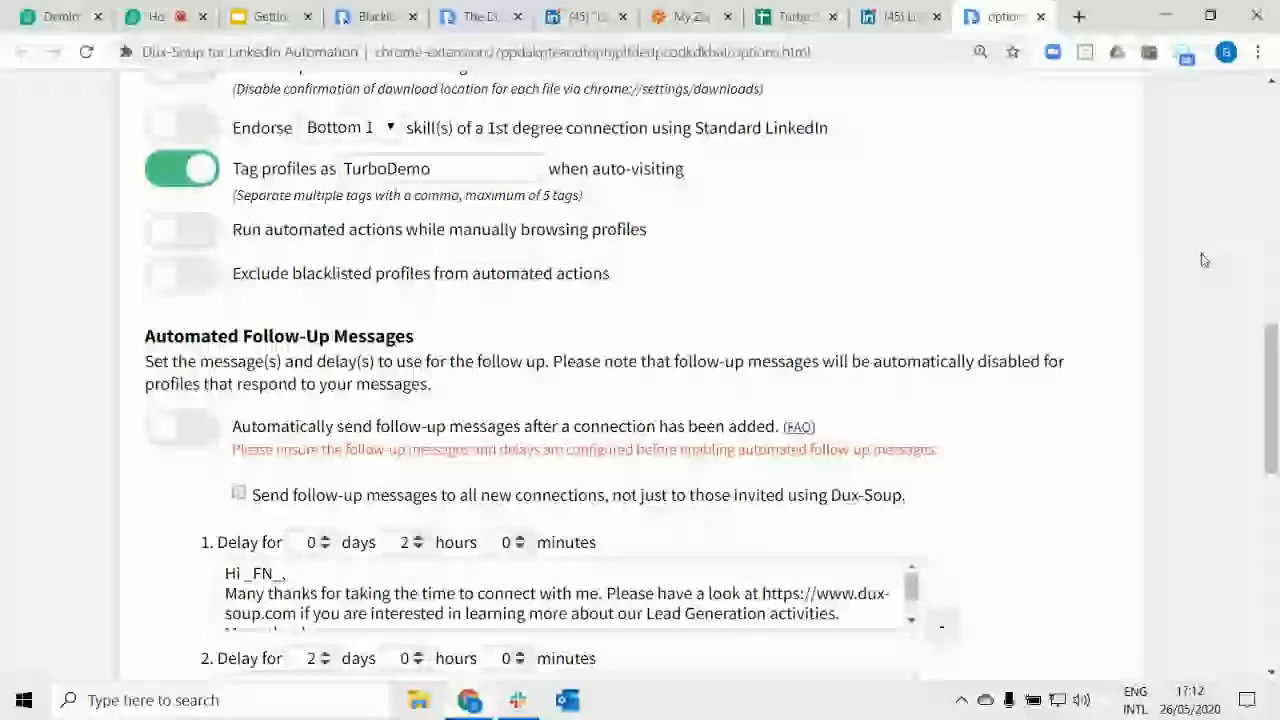
{"action": "scroll", "coordinate": [1097, 295], "scroll_direction": "down", "scroll_amount": 2}
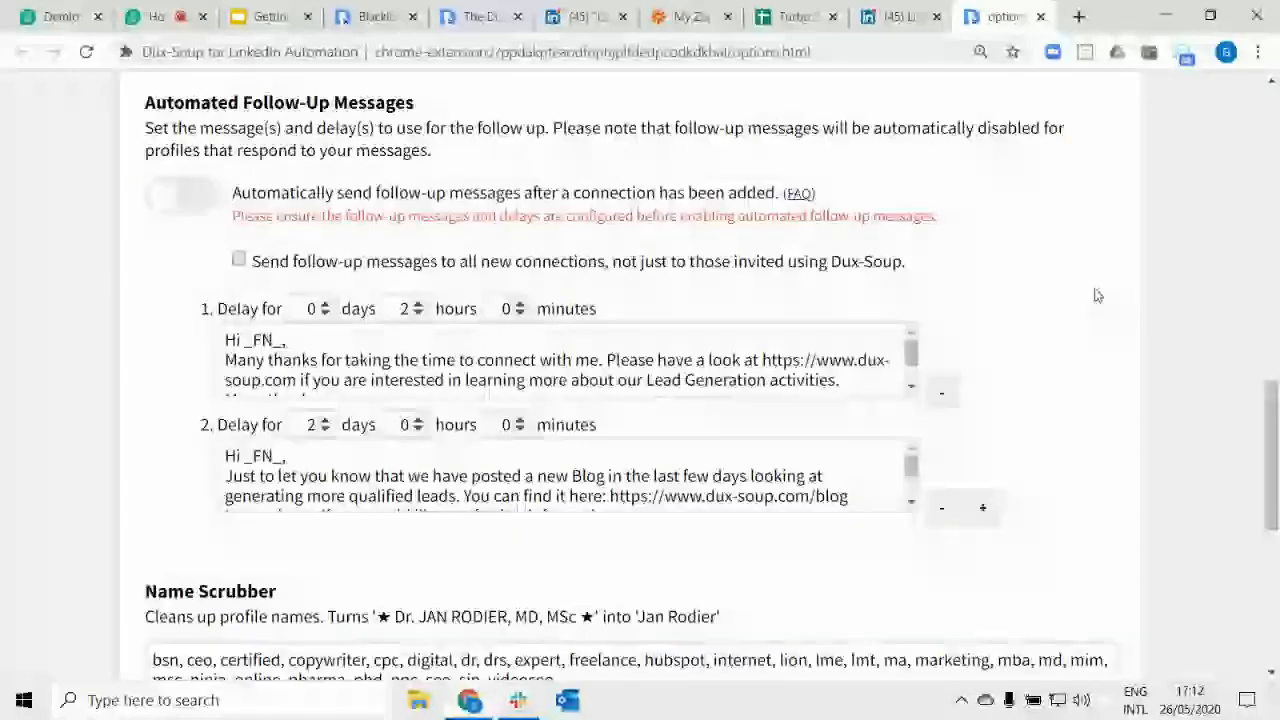
{"action": "left_click", "coordinate": [913, 390]}
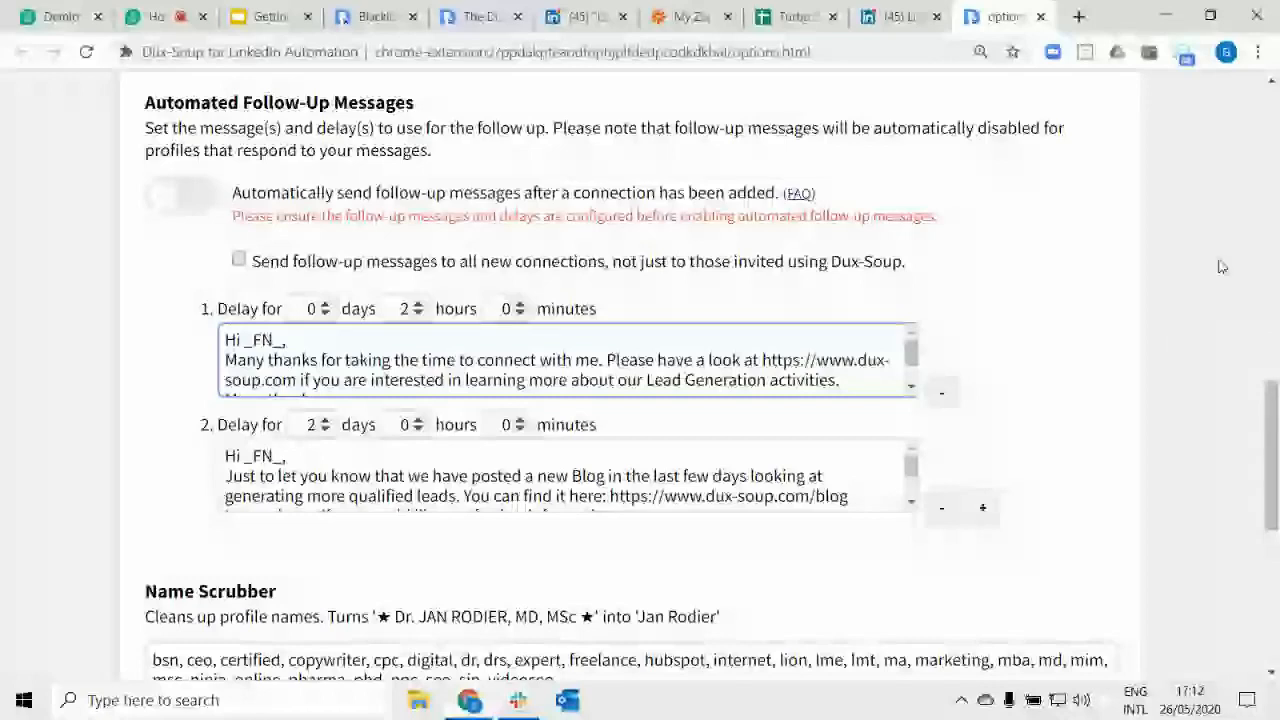
{"action": "left_click", "coordinate": [343, 160]}
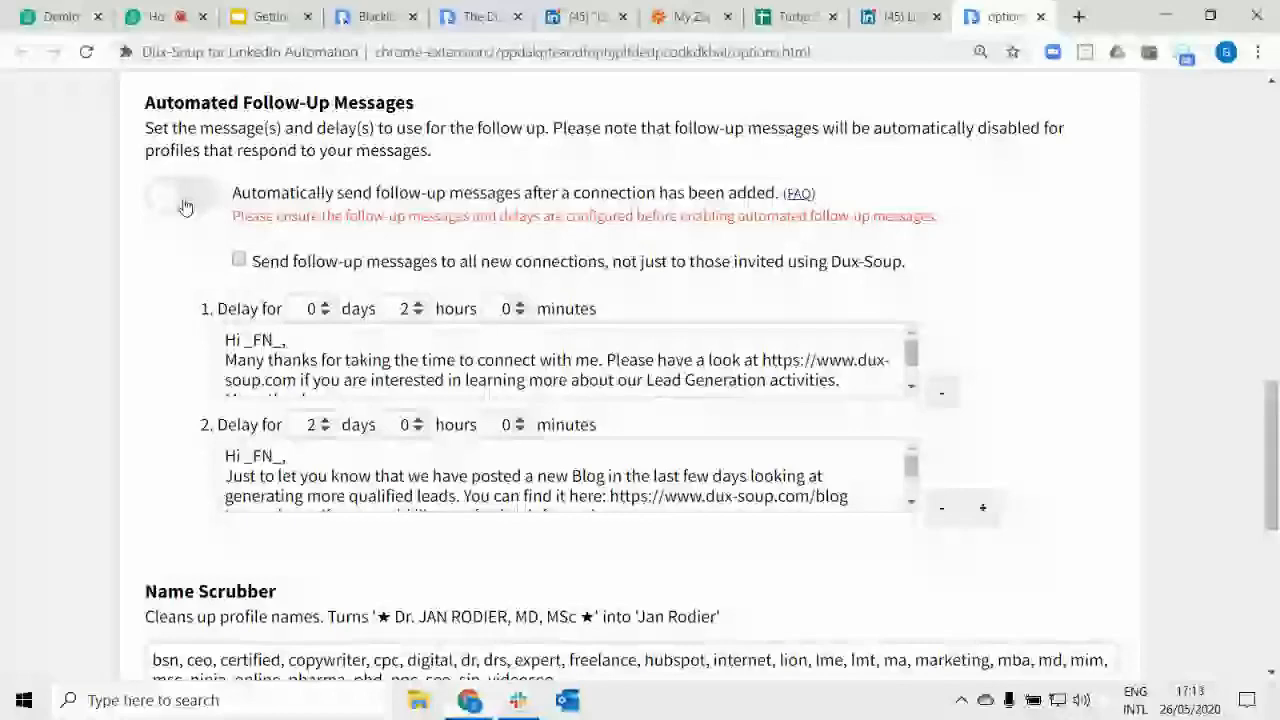
Open the Connect settings and examine the Message Bridge and Remote Control options.
{"action": "scroll", "coordinate": [1168, 235], "scroll_direction": "up", "scroll_amount": 3}
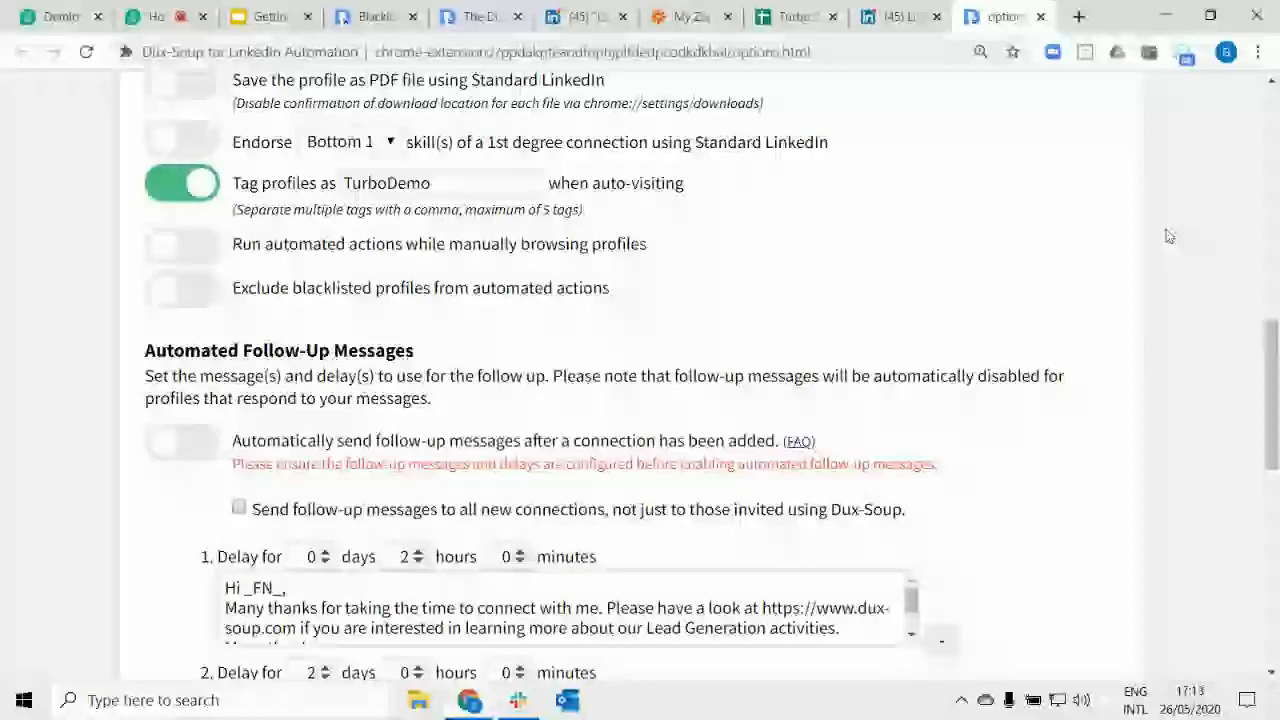
{"action": "scroll", "coordinate": [1168, 235], "scroll_direction": "up", "scroll_amount": 10}
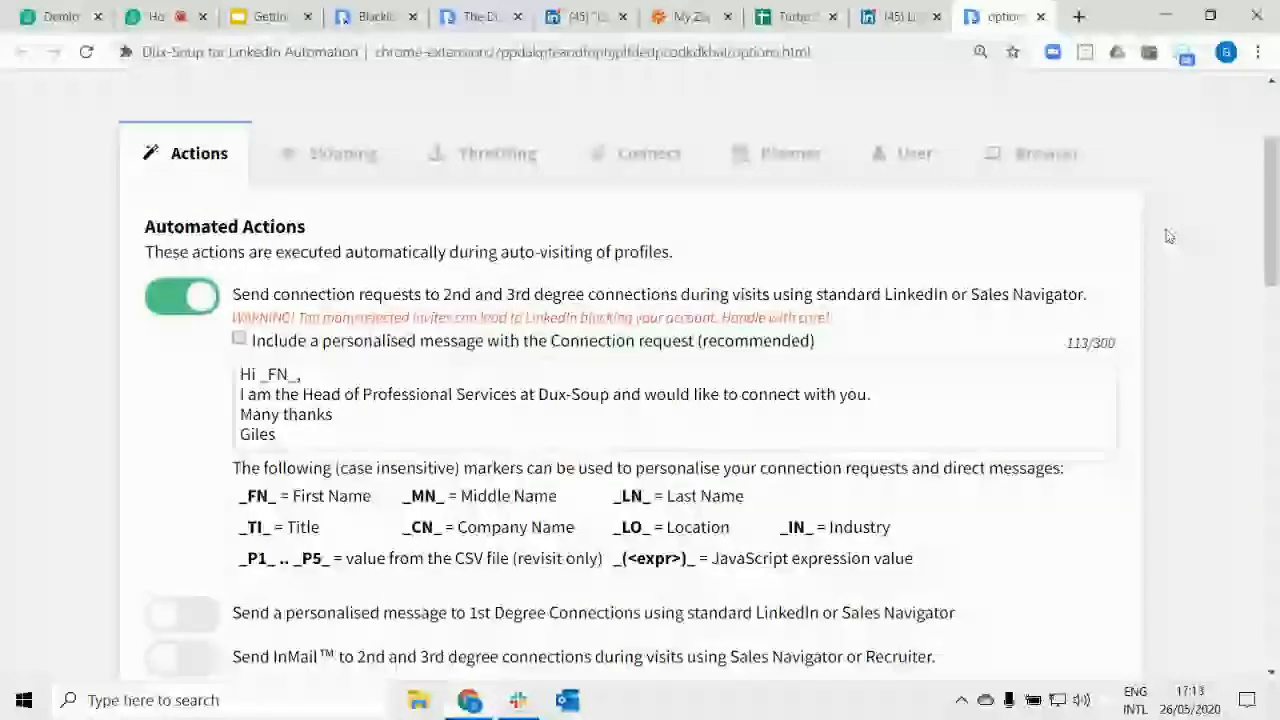
{"action": "scroll", "coordinate": [1168, 235], "scroll_direction": "up", "scroll_amount": 1}
{"action": "left_click", "coordinate": [634, 256]}
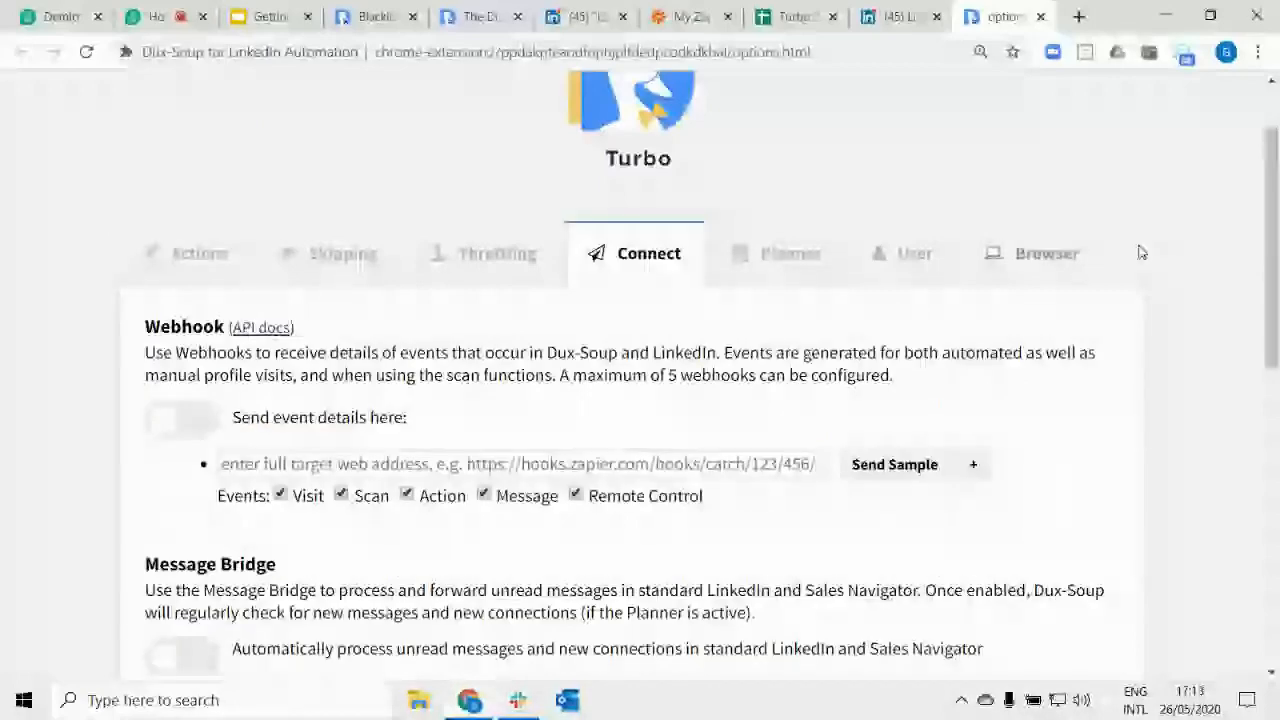
{"action": "scroll", "coordinate": [1141, 253], "scroll_direction": "down", "scroll_amount": 2}
{"action": "scroll", "coordinate": [1215, 229], "scroll_direction": "down", "scroll_amount": 2}
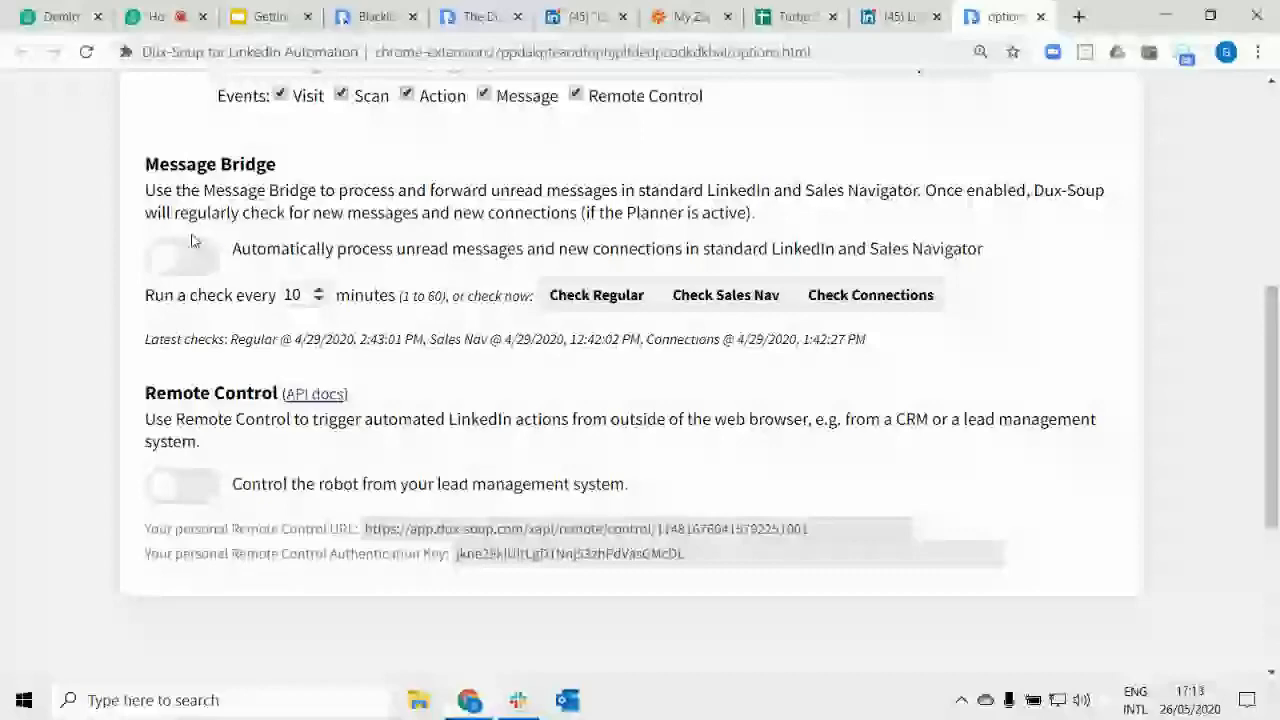
Enable automatic follow-up messages after a connection is added in the Actions settings, and close the LinkedIn messaging pop-up window.
{"action": "scroll", "coordinate": [140, 197], "scroll_direction": "up", "scroll_amount": 2}
{"action": "scroll", "coordinate": [196, 397], "scroll_direction": "down", "scroll_amount": 10}
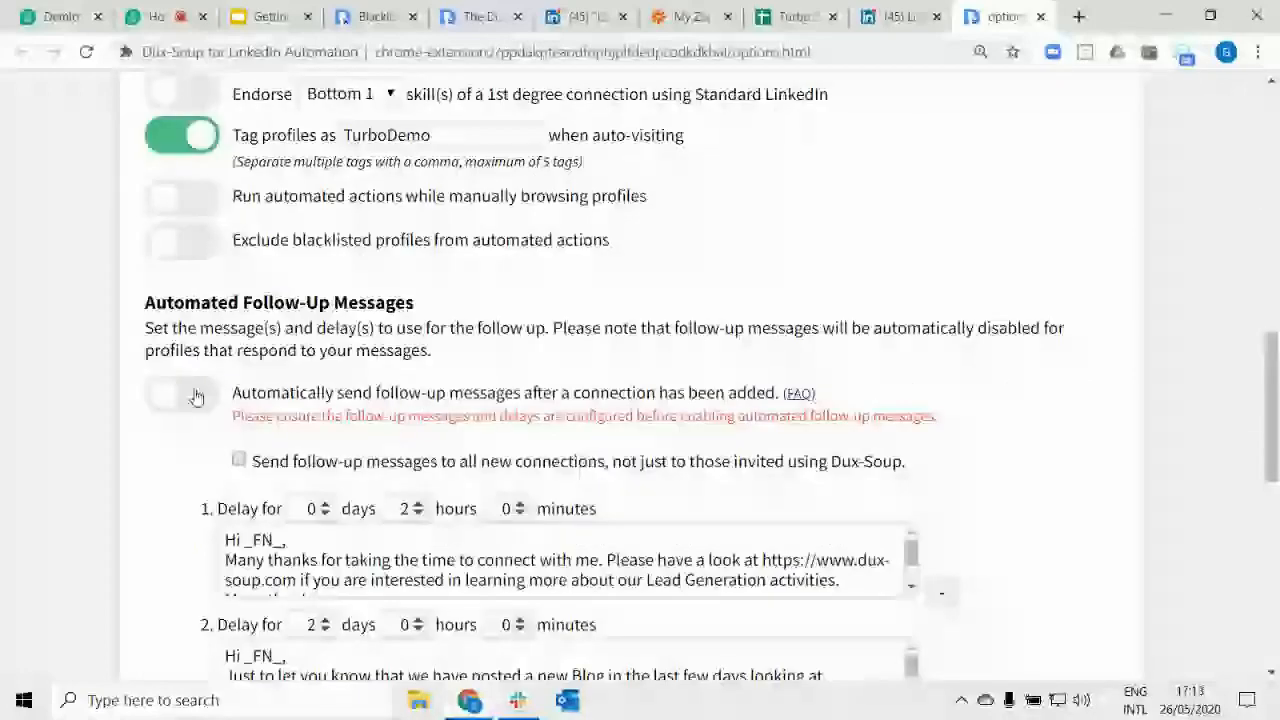
{"action": "left_click", "coordinate": [196, 397]}
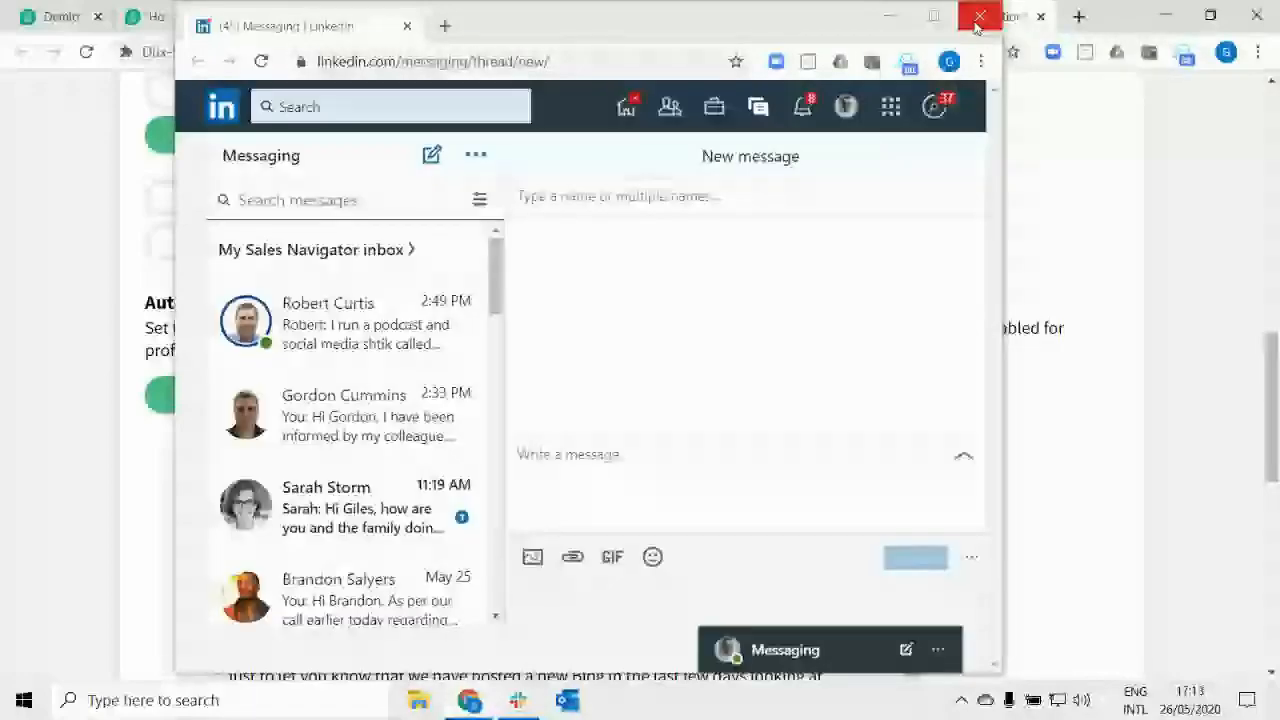
{"action": "left_click", "coordinate": [979, 17]}
Open the Connect settings and review the Message Bridge and Remote Control switches with follow-up messages enabled.
{"action": "scroll", "coordinate": [1208, 214], "scroll_direction": "up", "scroll_amount": 10}
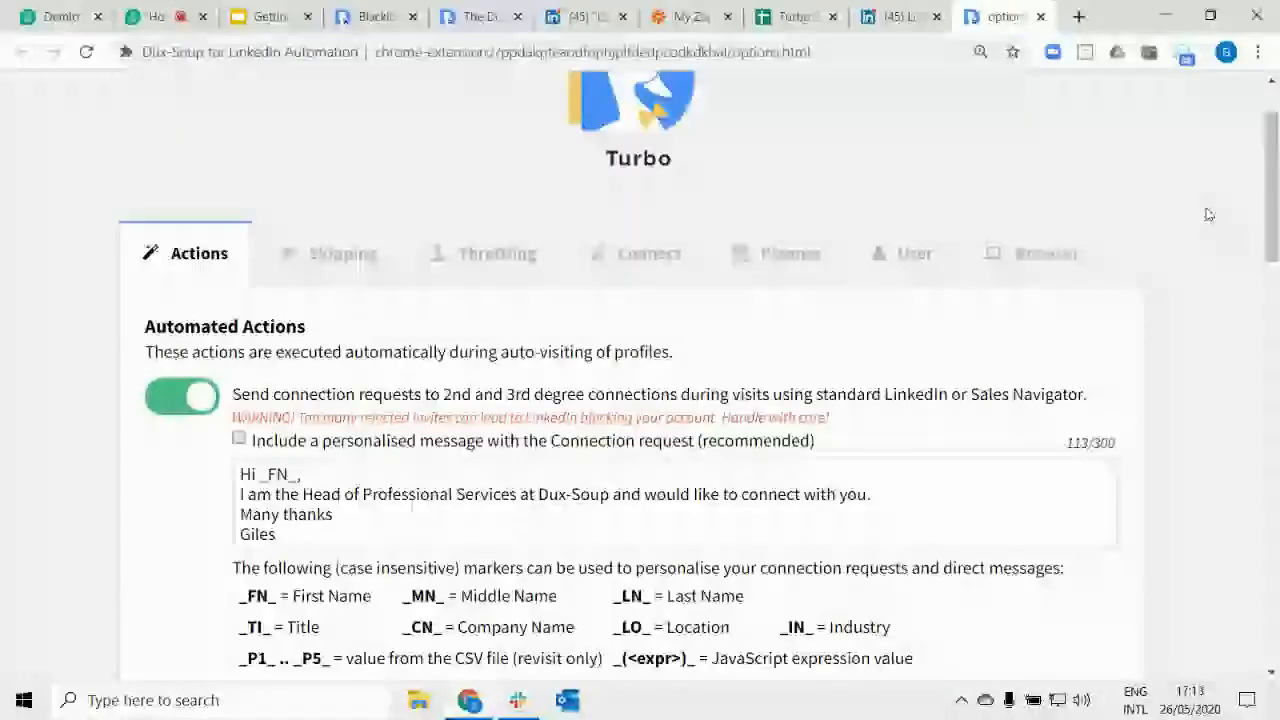
{"action": "left_click", "coordinate": [651, 256]}
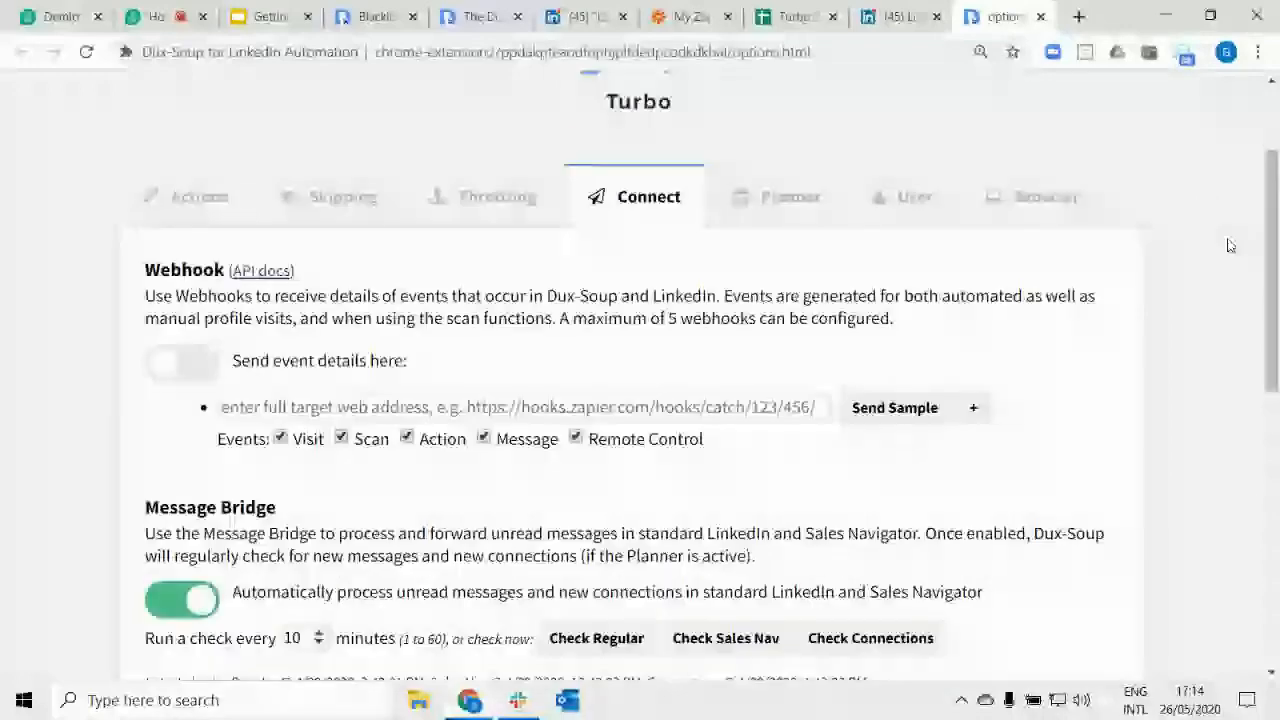
{"action": "scroll", "coordinate": [296, 450], "scroll_direction": "down", "scroll_amount": 2}
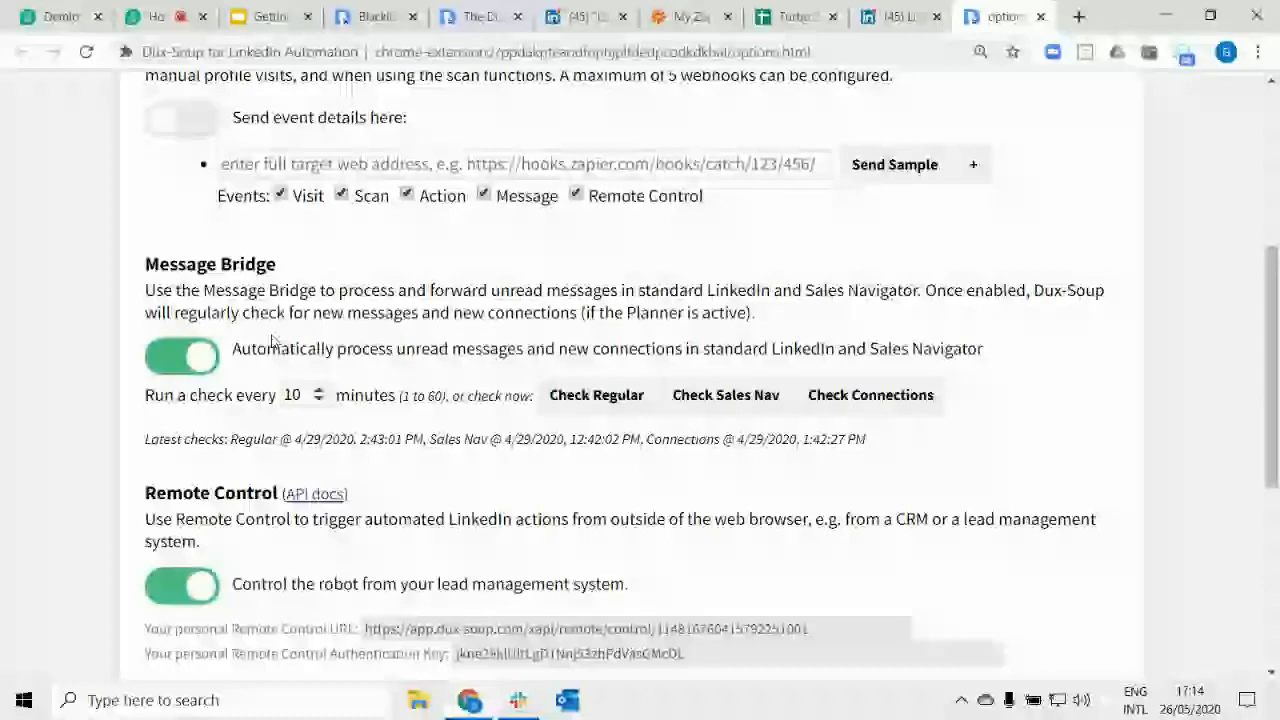
{"action": "scroll", "coordinate": [273, 341], "scroll_direction": "down", "scroll_amount": 1}
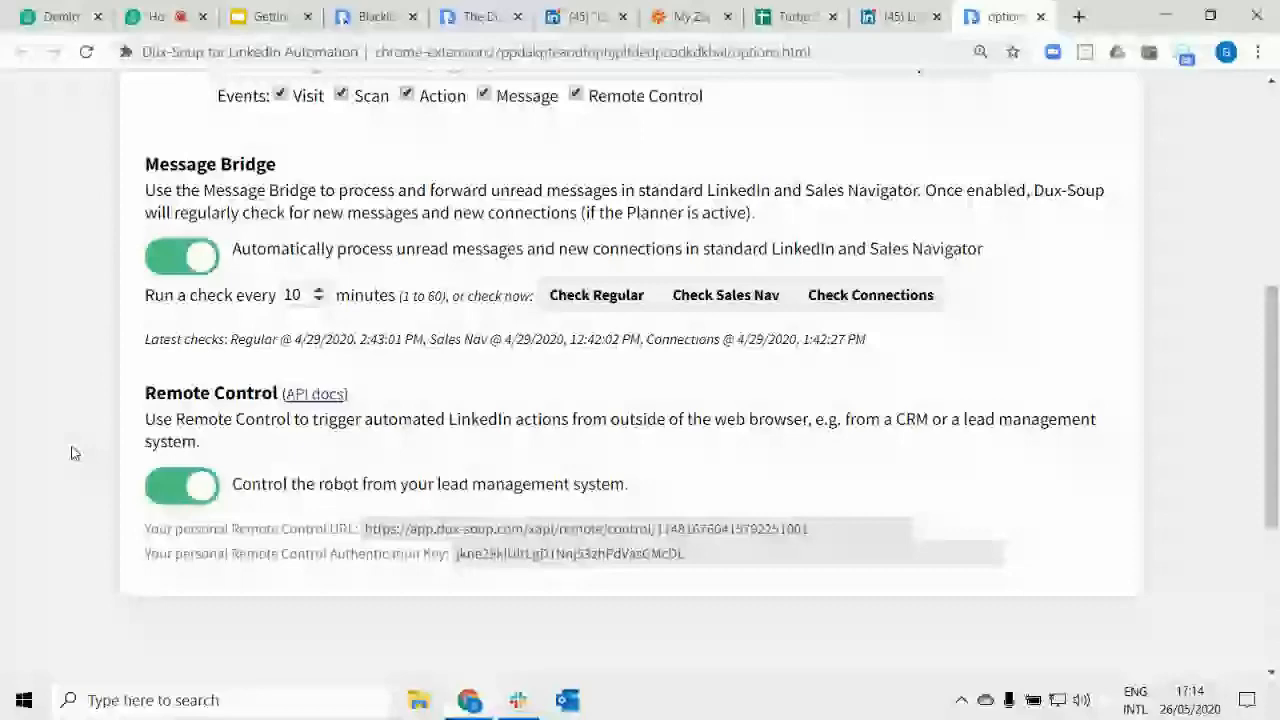
{"action": "scroll", "coordinate": [52, 315], "scroll_direction": "up", "scroll_amount": 3}
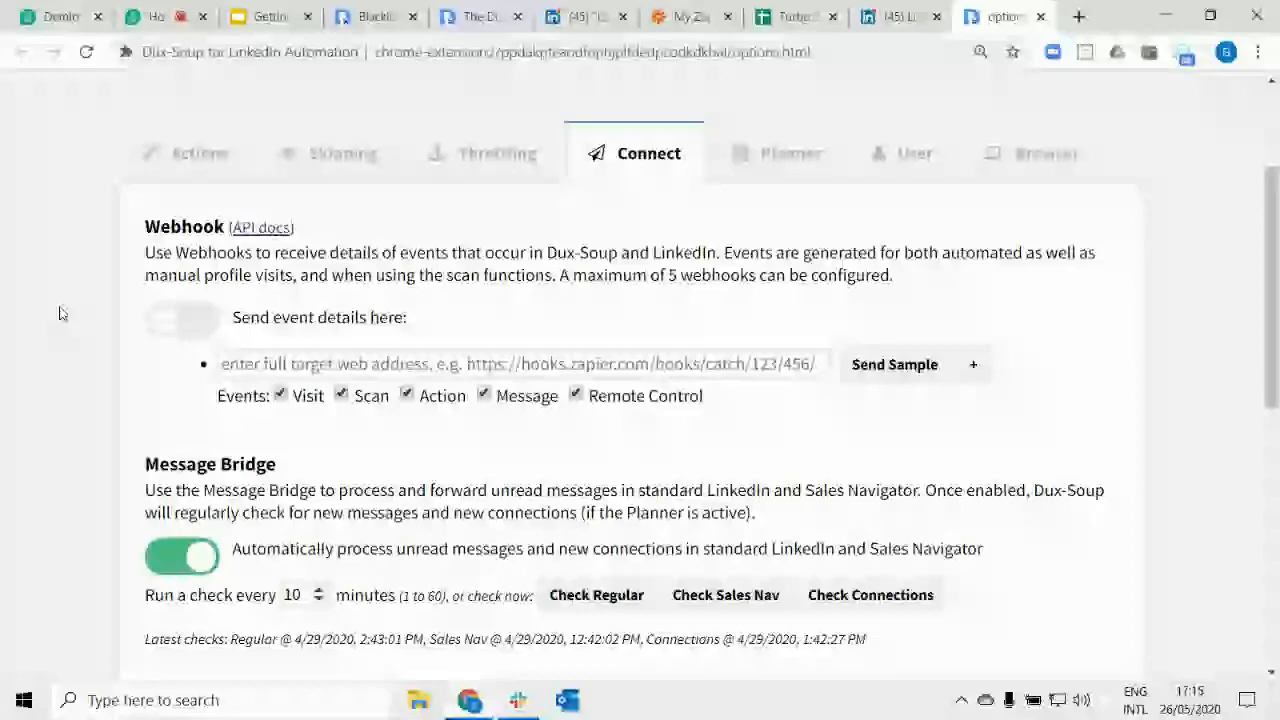
Turn off the automatic follow-up messages and the connection requests to 2nd and 3rd degree connections in the Actions settings.
{"action": "left_click", "coordinate": [183, 158]}
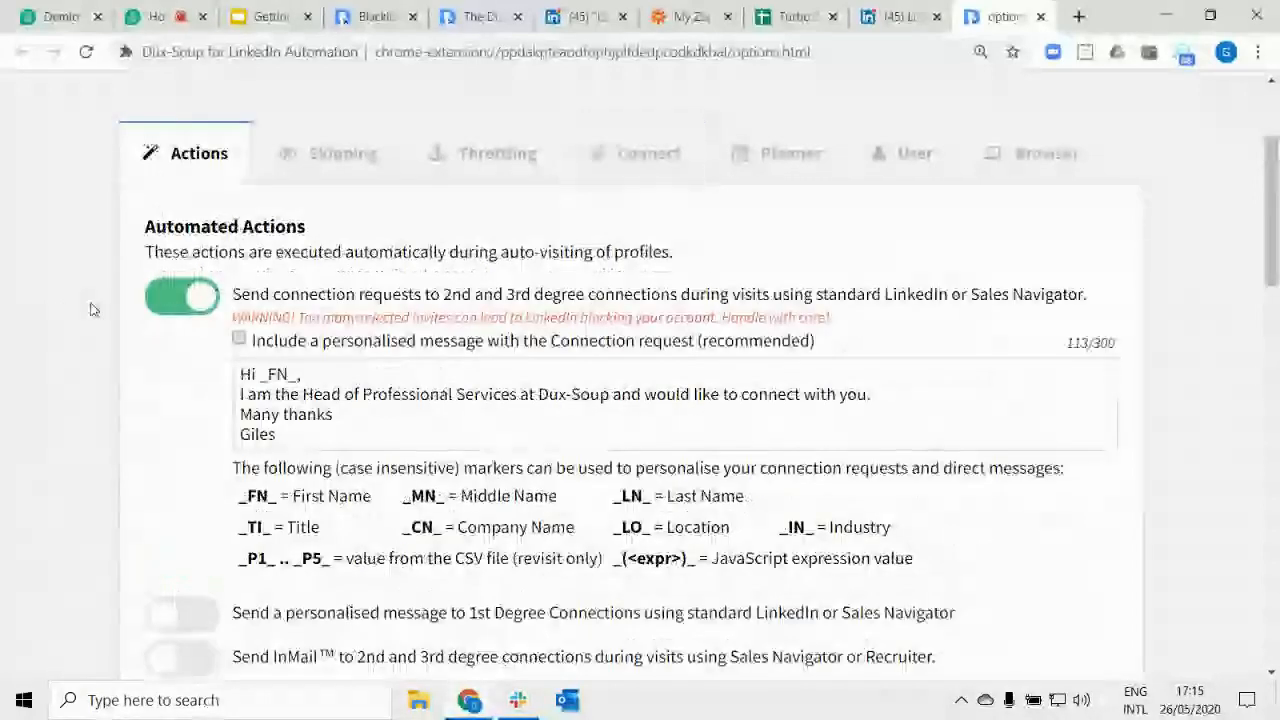
{"action": "scroll", "coordinate": [90, 310], "scroll_direction": "down", "scroll_amount": 6}
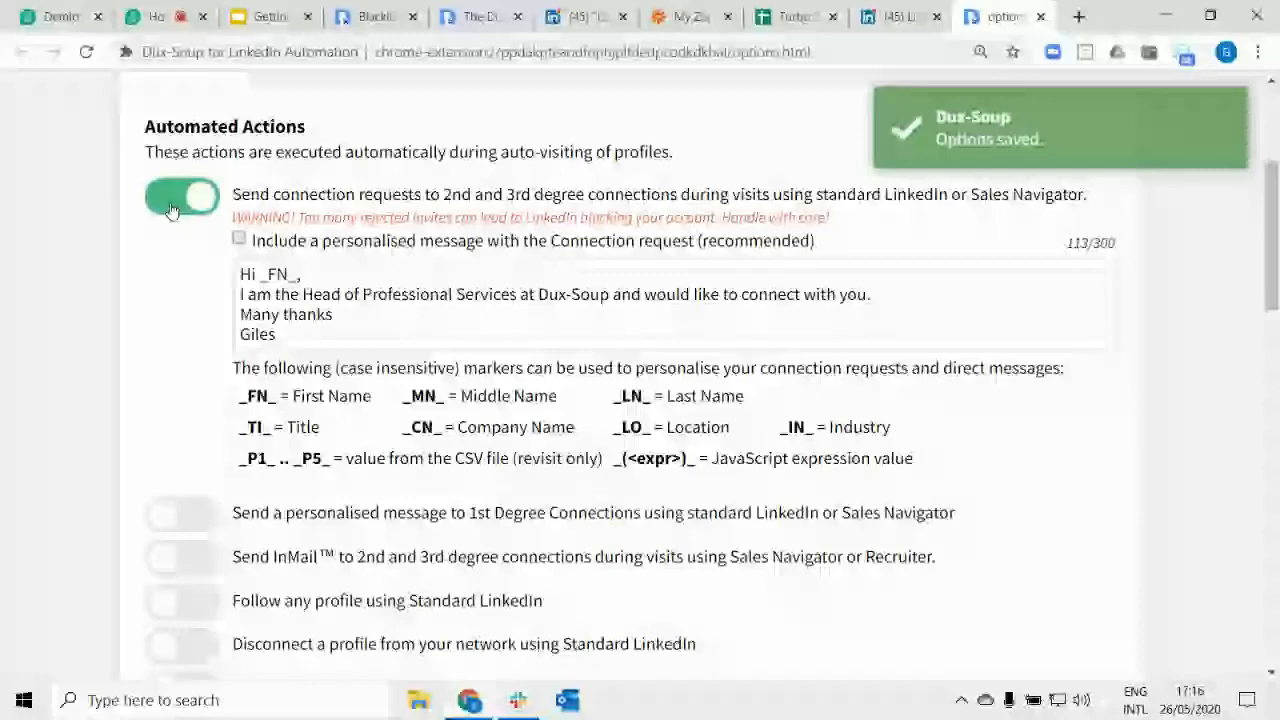
{"action": "left_click", "coordinate": [172, 205]}
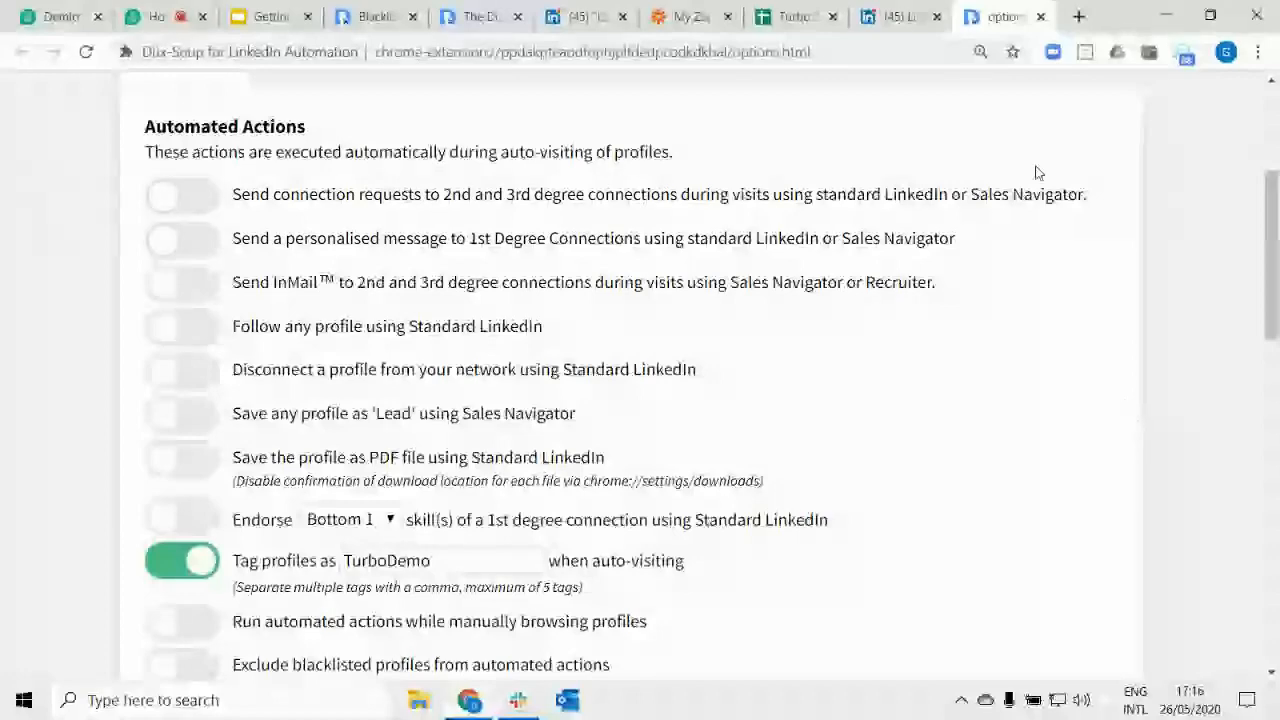
View the Webhook section of the Connect settings and open the "Webhook by Example" article from the Dux-Soup knowledge base.
{"action": "scroll", "coordinate": [1193, 249], "scroll_direction": "up", "scroll_amount": 2}
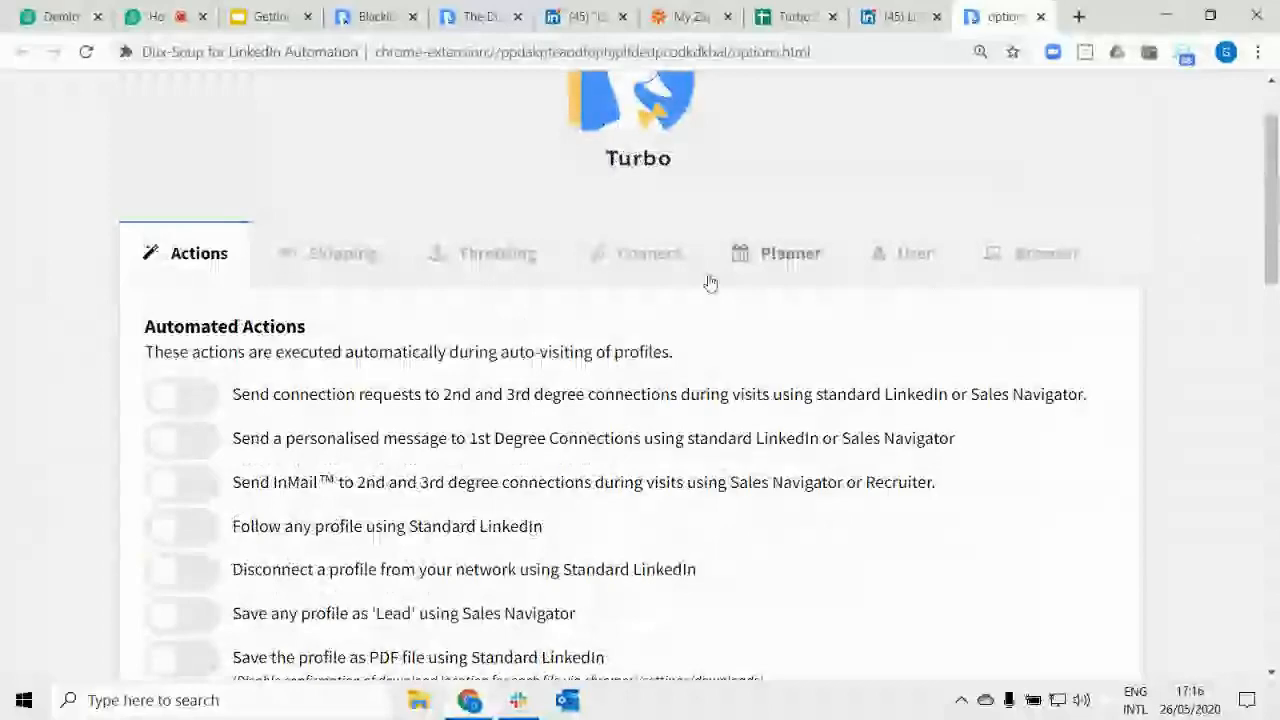
{"action": "left_click", "coordinate": [647, 257]}
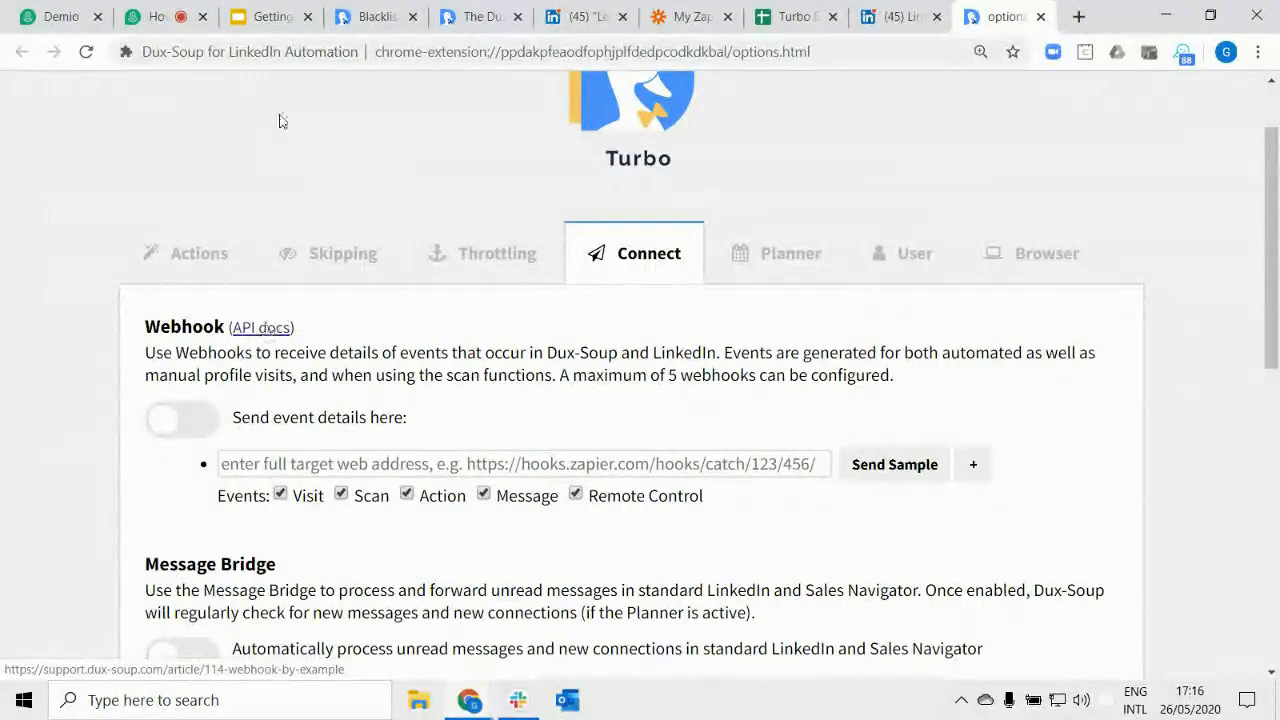
{"action": "left_click", "coordinate": [1078, 17]}
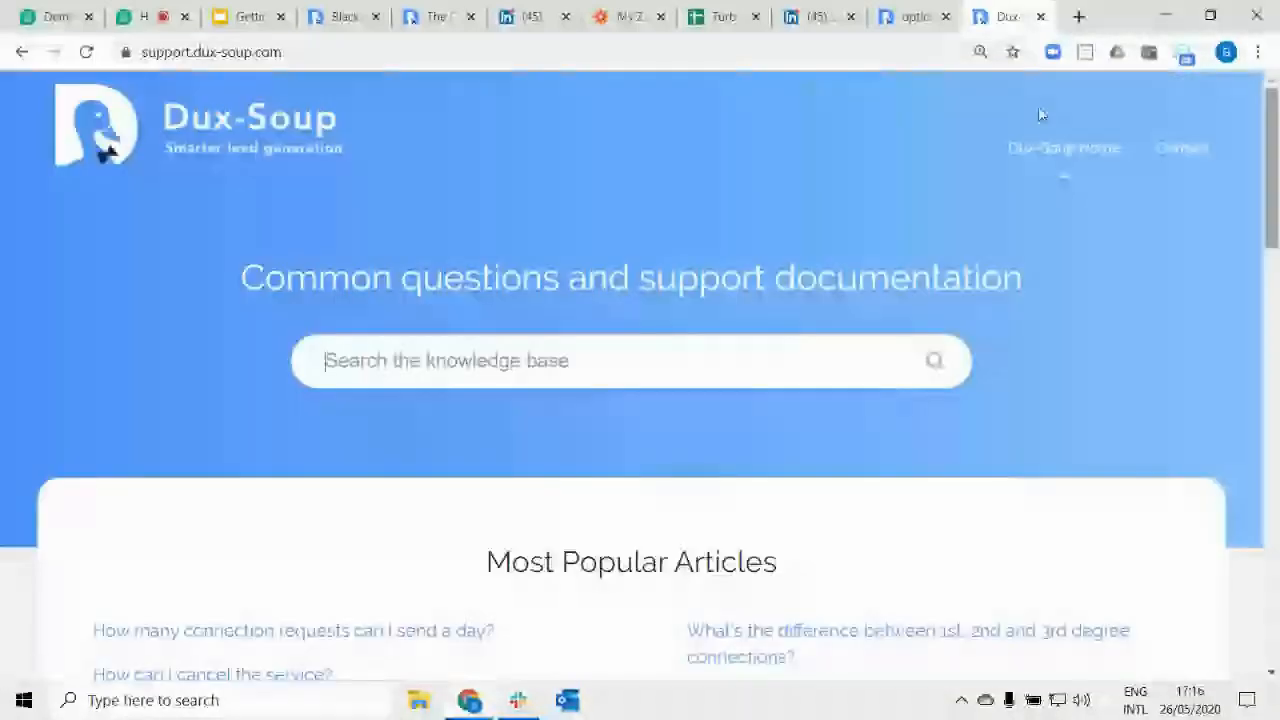
{"action": "type", "text": "web"}
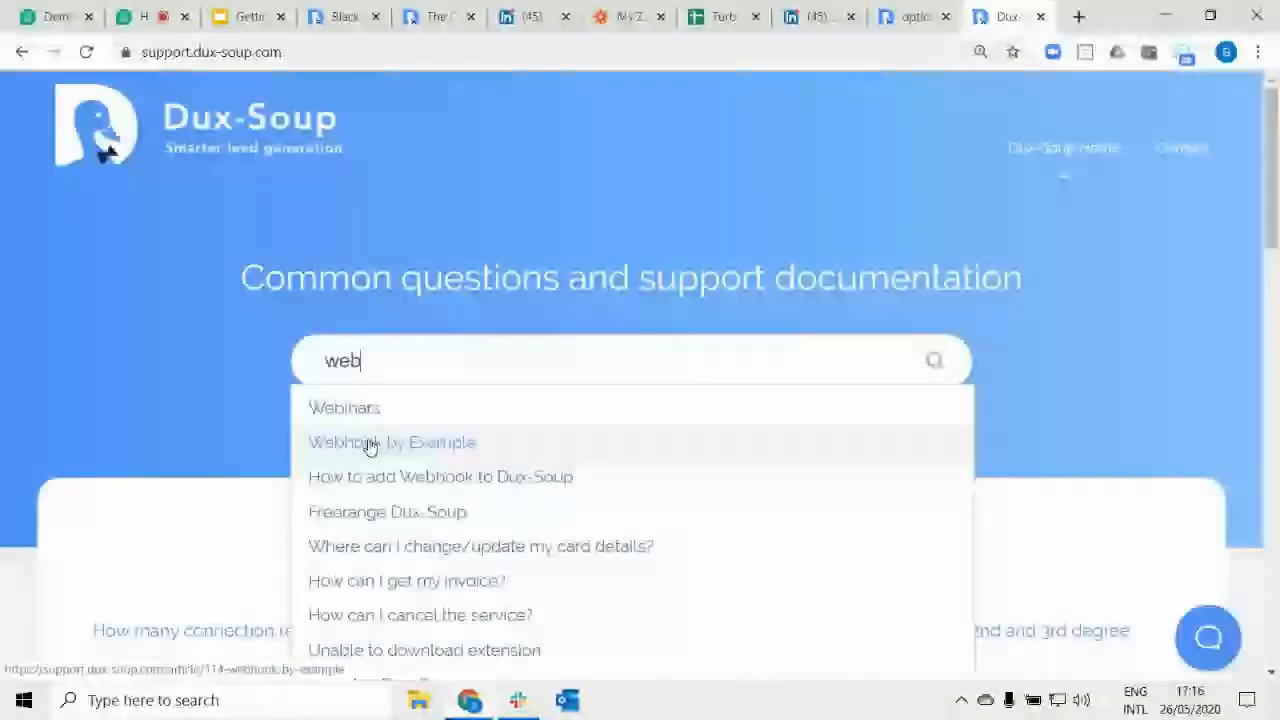
{"action": "left_click", "coordinate": [370, 446]}
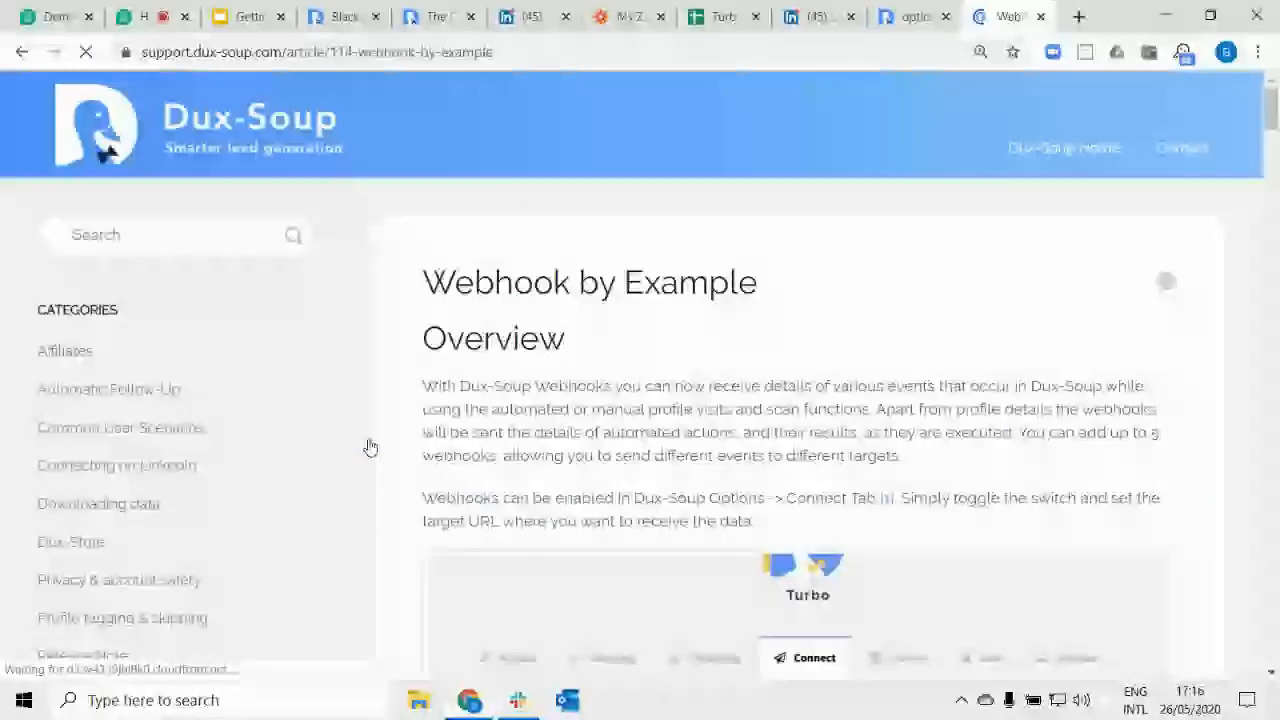
Enlarge the article to 125% and read its sections on the webhook's target URL, sample sending and event types.
{"action": "left_click", "coordinate": [1257, 52]}
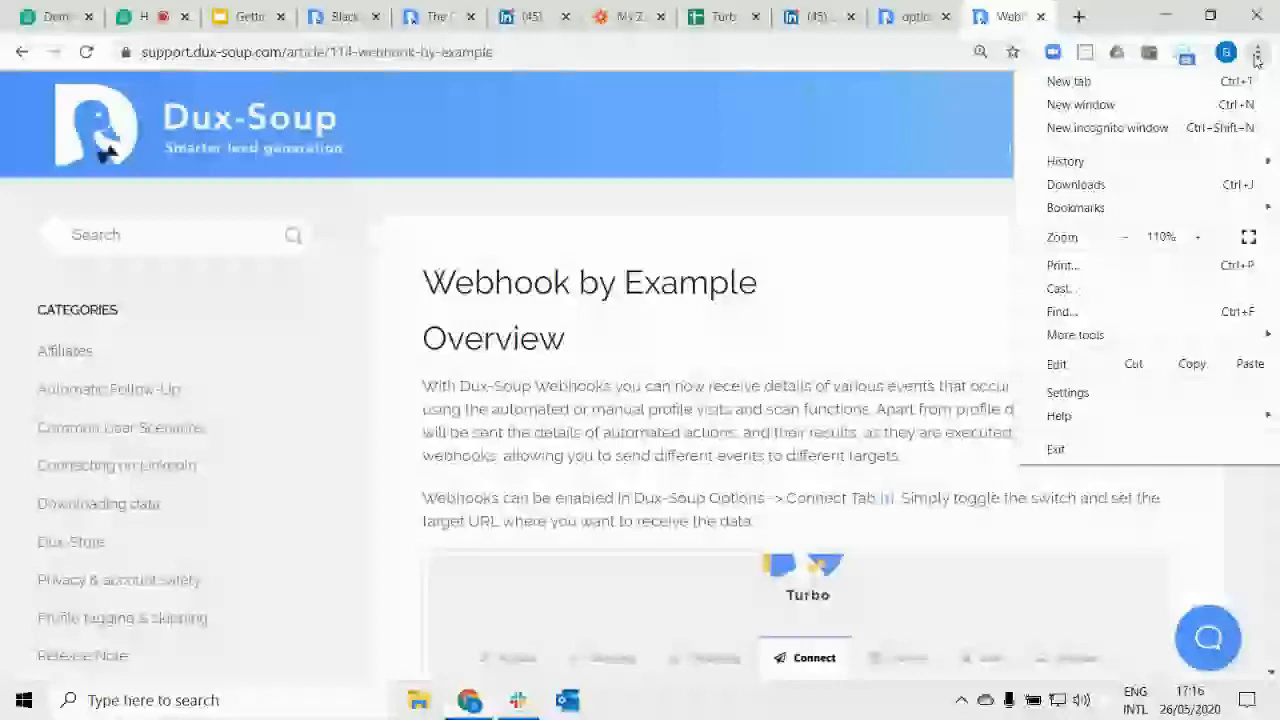
{"action": "left_click", "coordinate": [1197, 237]}
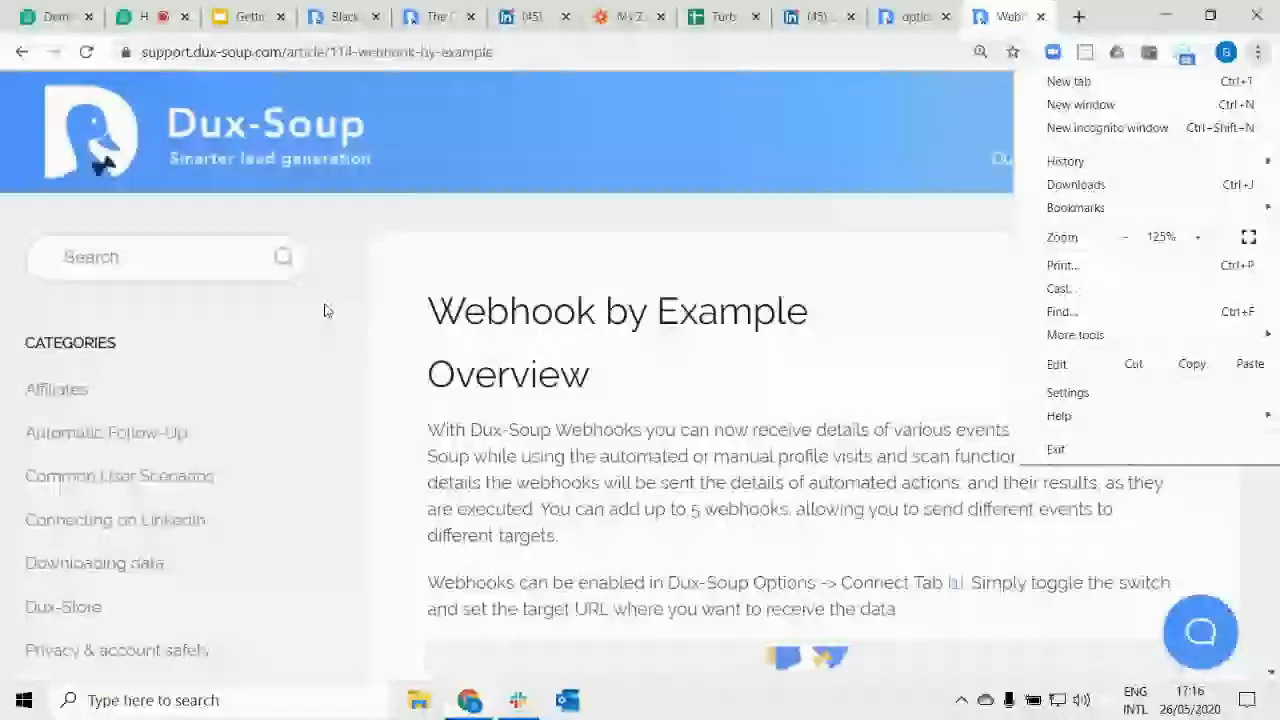
{"action": "scroll", "coordinate": [330, 312], "scroll_direction": "down", "scroll_amount": 3}
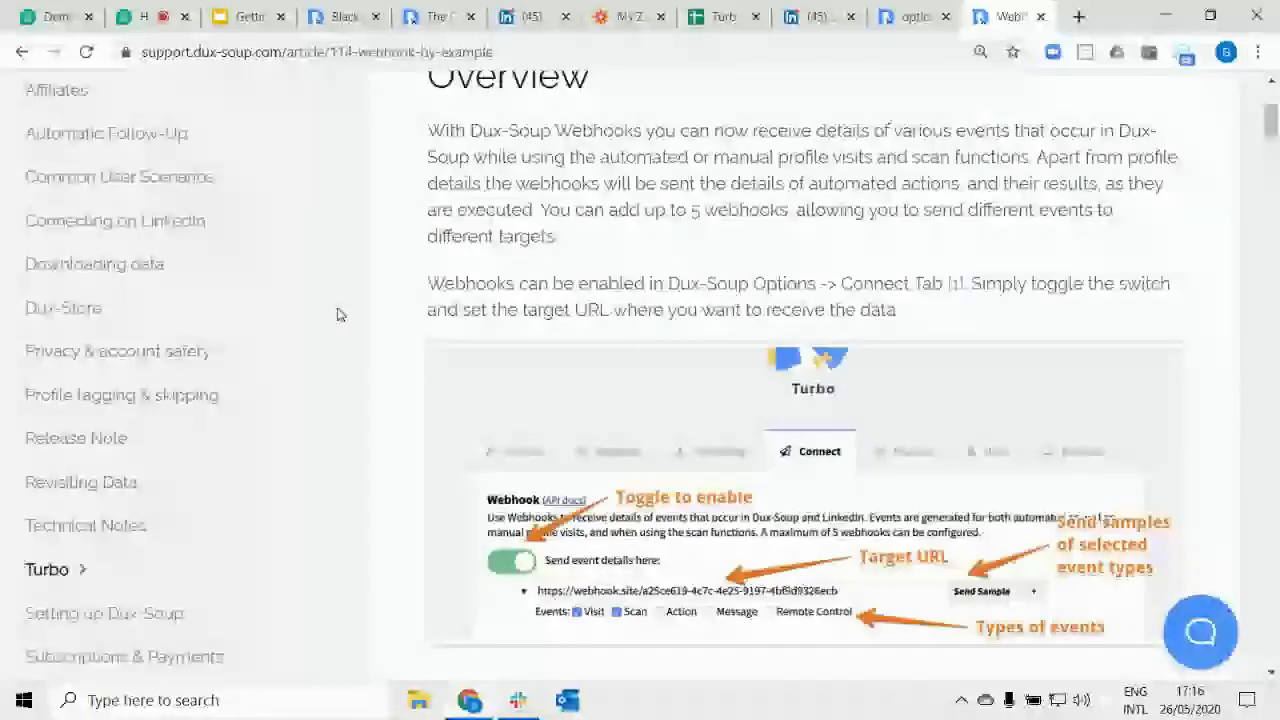
{"action": "scroll", "coordinate": [337, 315], "scroll_direction": "down", "scroll_amount": 1}
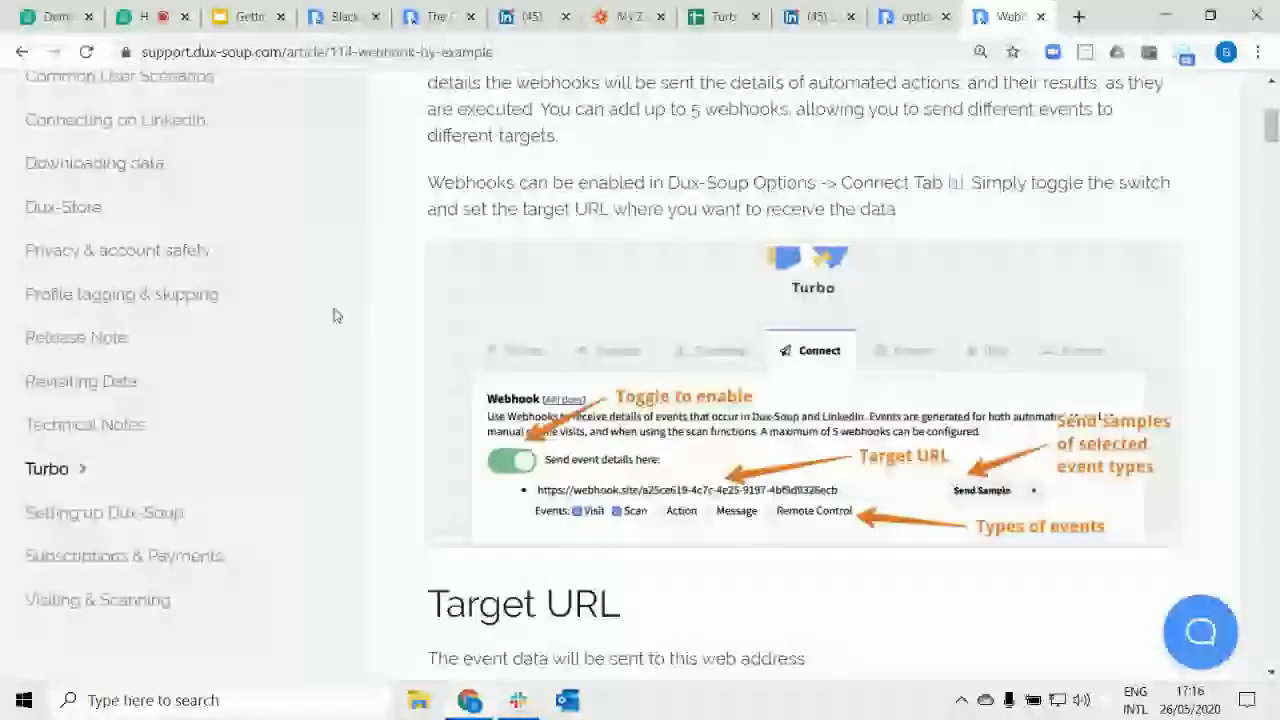
{"action": "scroll", "coordinate": [337, 315], "scroll_direction": "down", "scroll_amount": 2}
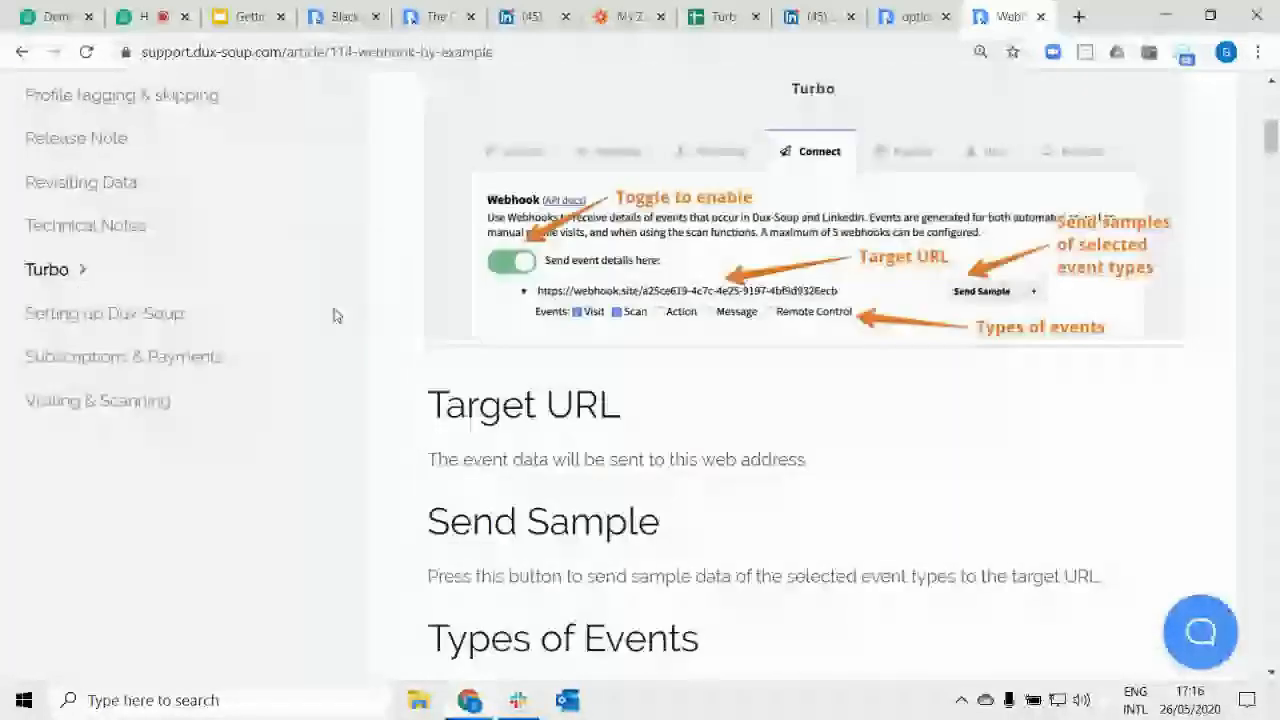
{"action": "scroll", "coordinate": [337, 315], "scroll_direction": "down", "scroll_amount": 2}
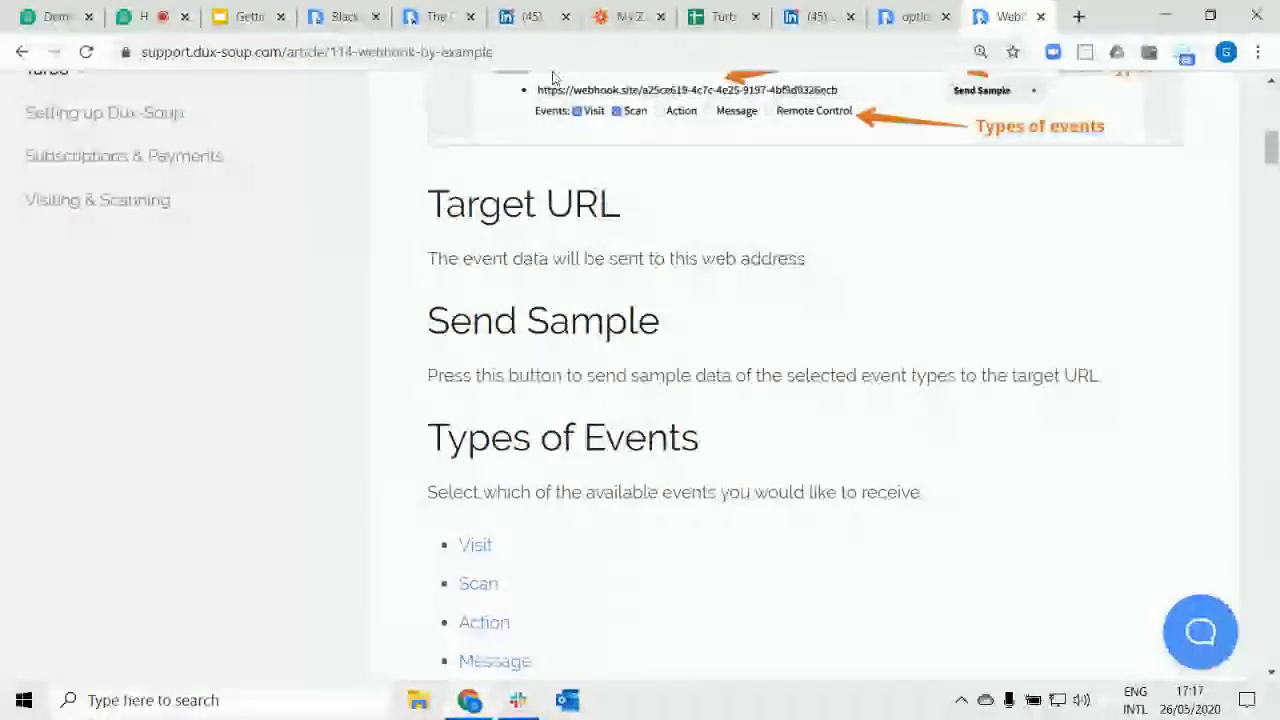
Return to the Dux-Soup options and deselect the webhook's Scan, Action, Message and Remote Control events, keeping only Visit.
{"action": "left_click", "coordinate": [905, 17]}
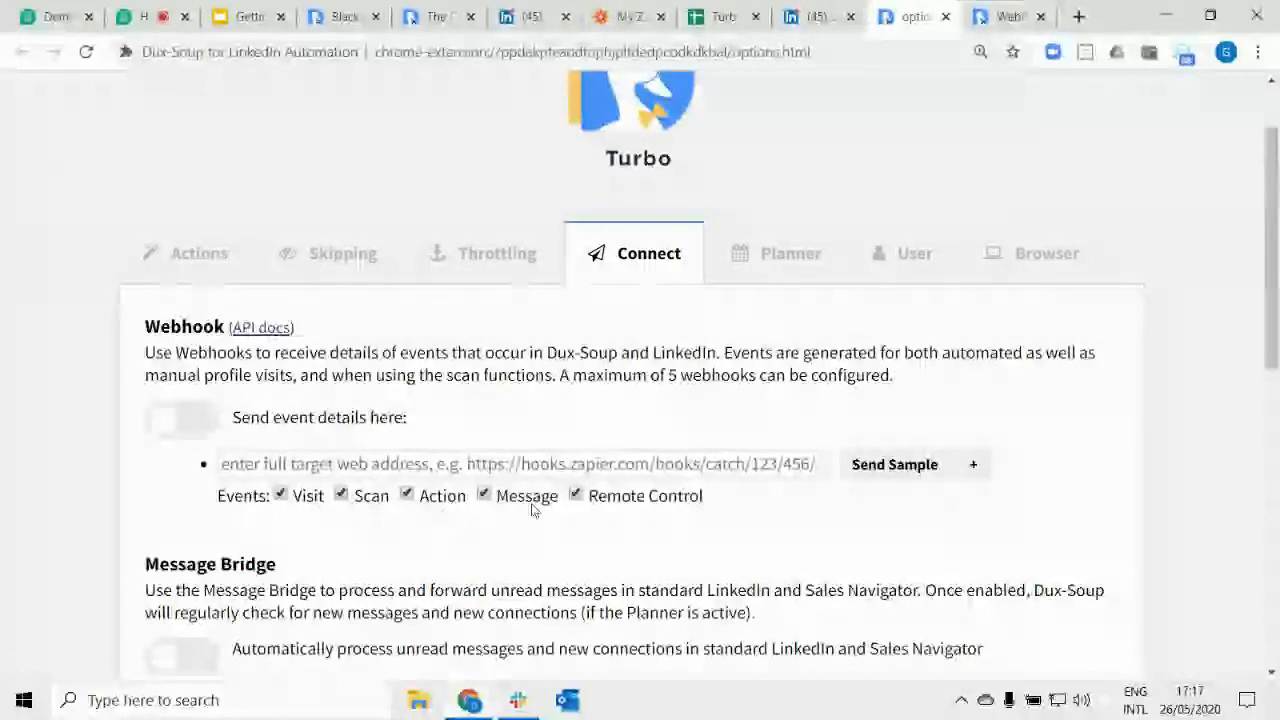
{"action": "left_click", "coordinate": [341, 494]}
{"action": "left_click", "coordinate": [407, 494]}
{"action": "left_click", "coordinate": [484, 494]}
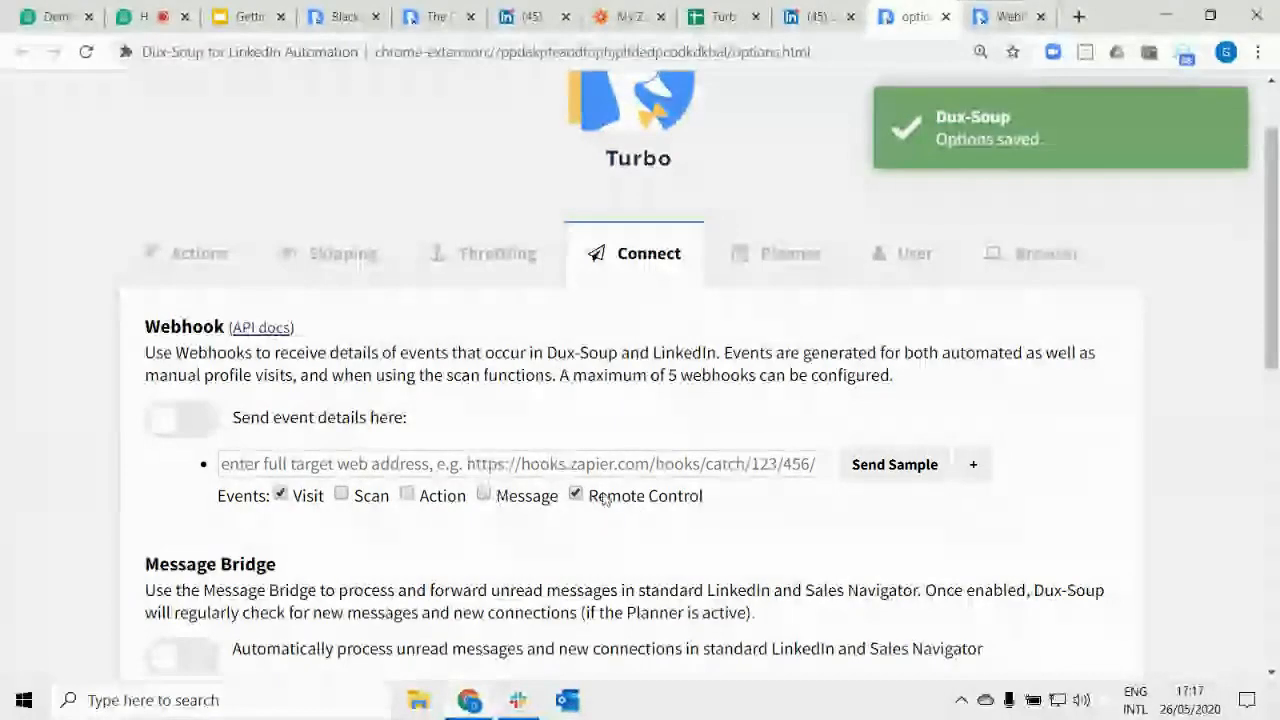
{"action": "left_click", "coordinate": [577, 495]}
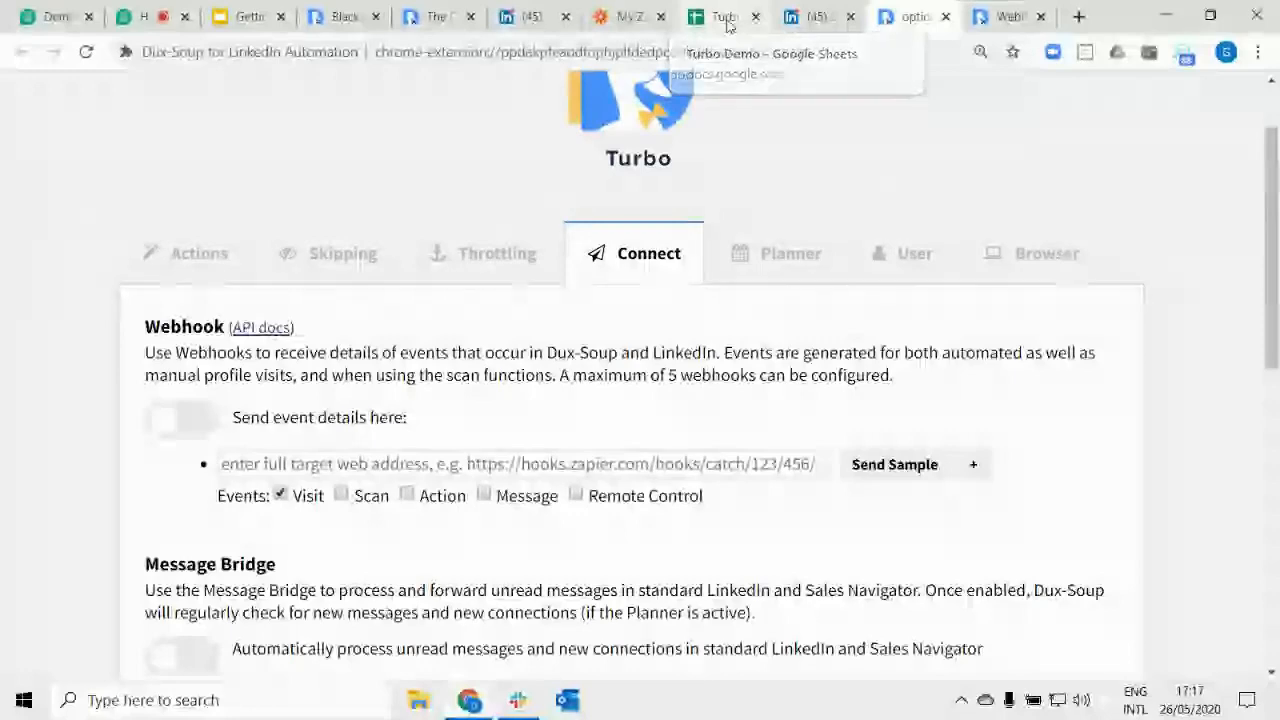
Switch to the Turbo Demo spreadsheet in Google Sheets and go through its header columns from Id to My Tags and back.
{"action": "left_click", "coordinate": [725, 17]}
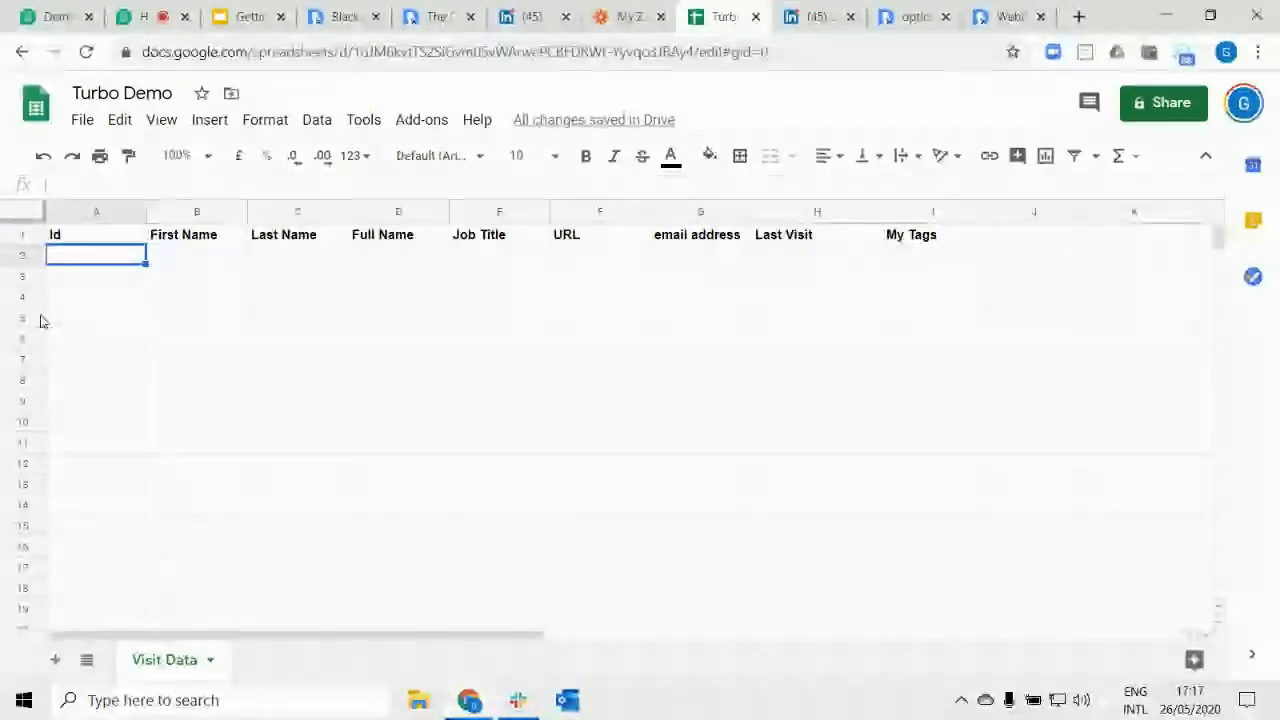
{"action": "key", "text": "Up"}
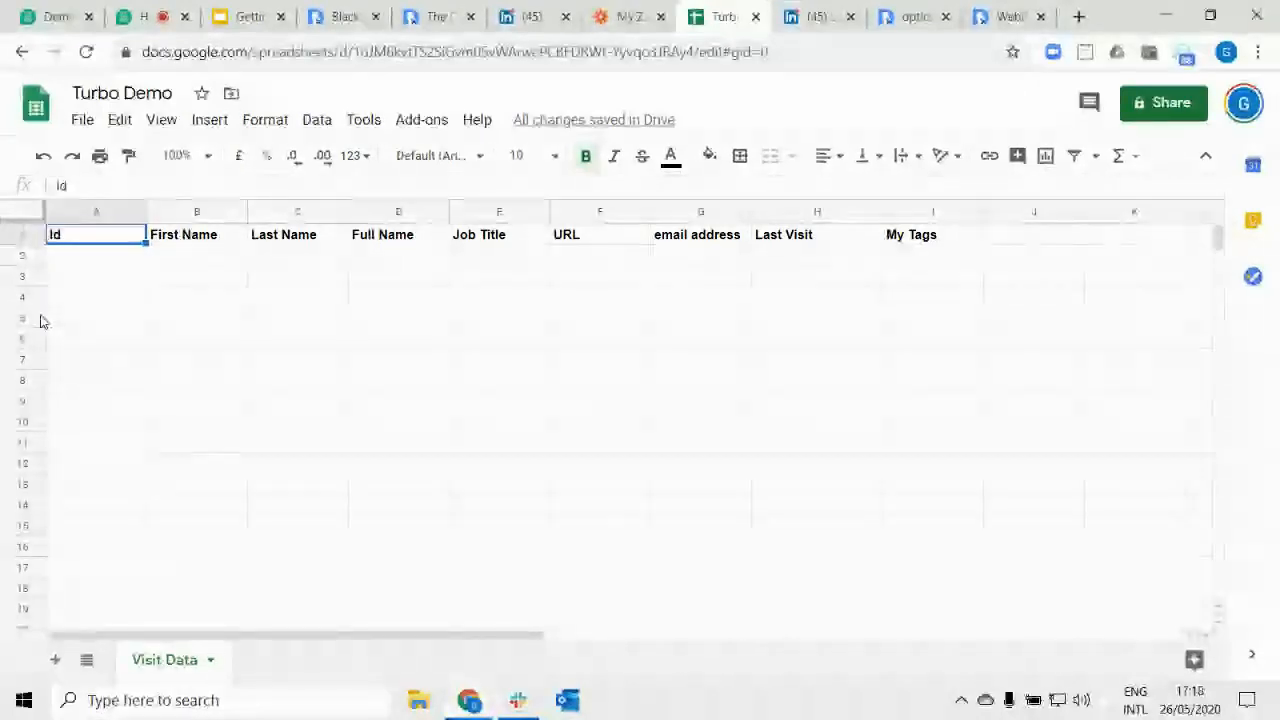
{"action": "key", "text": "Right"}
{"action": "key", "text": "Right"}
{"action": "key", "text": "Right"}
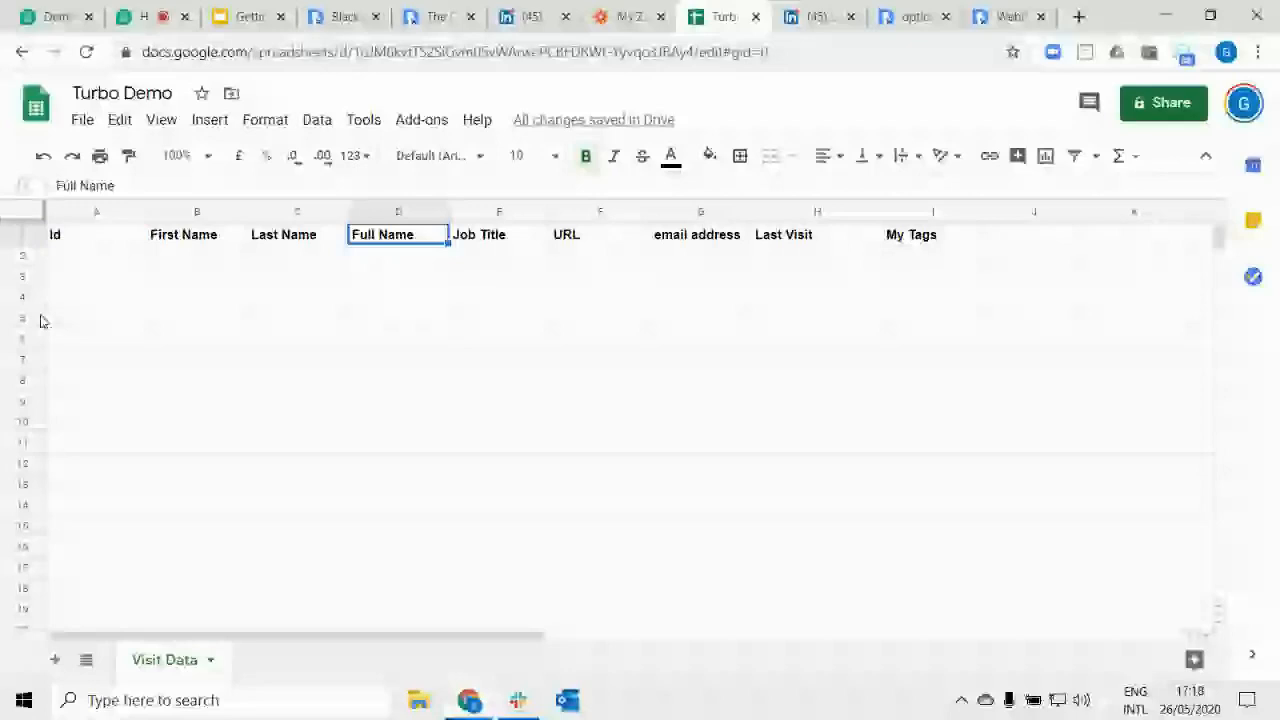
{"action": "key", "text": "Right"}
{"action": "key", "text": "Right"}
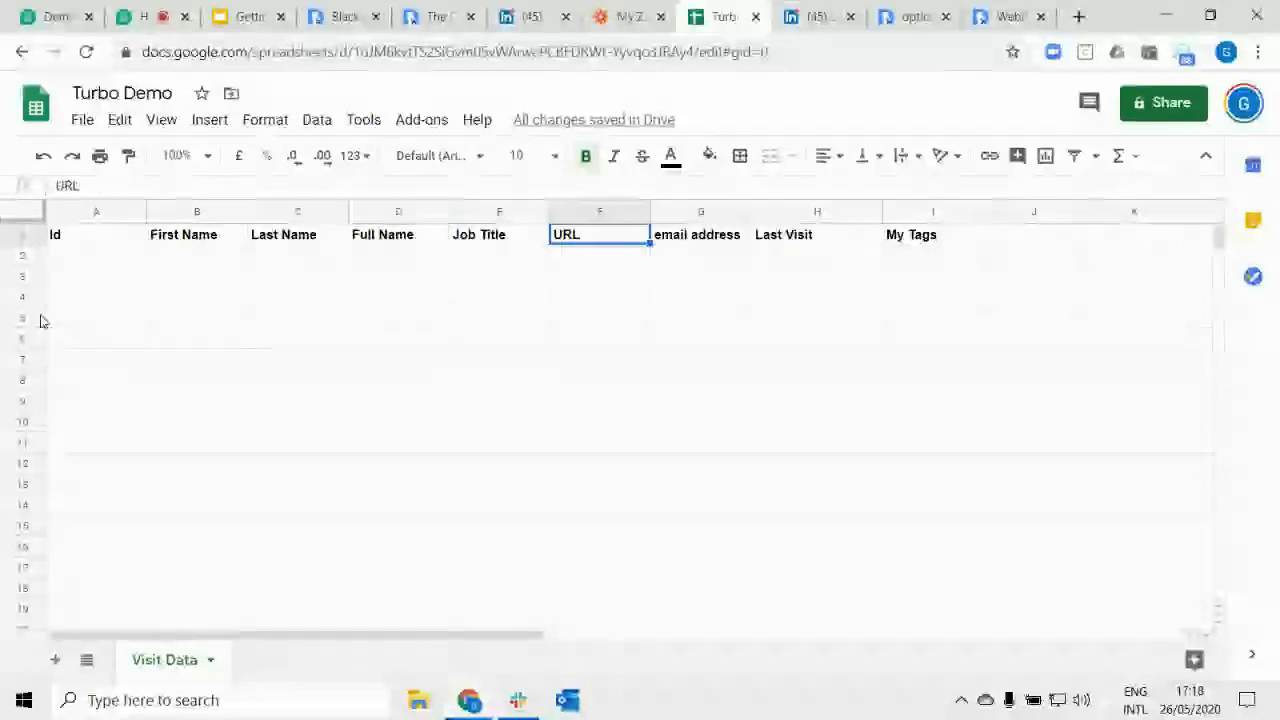
{"action": "key", "text": "Right"}
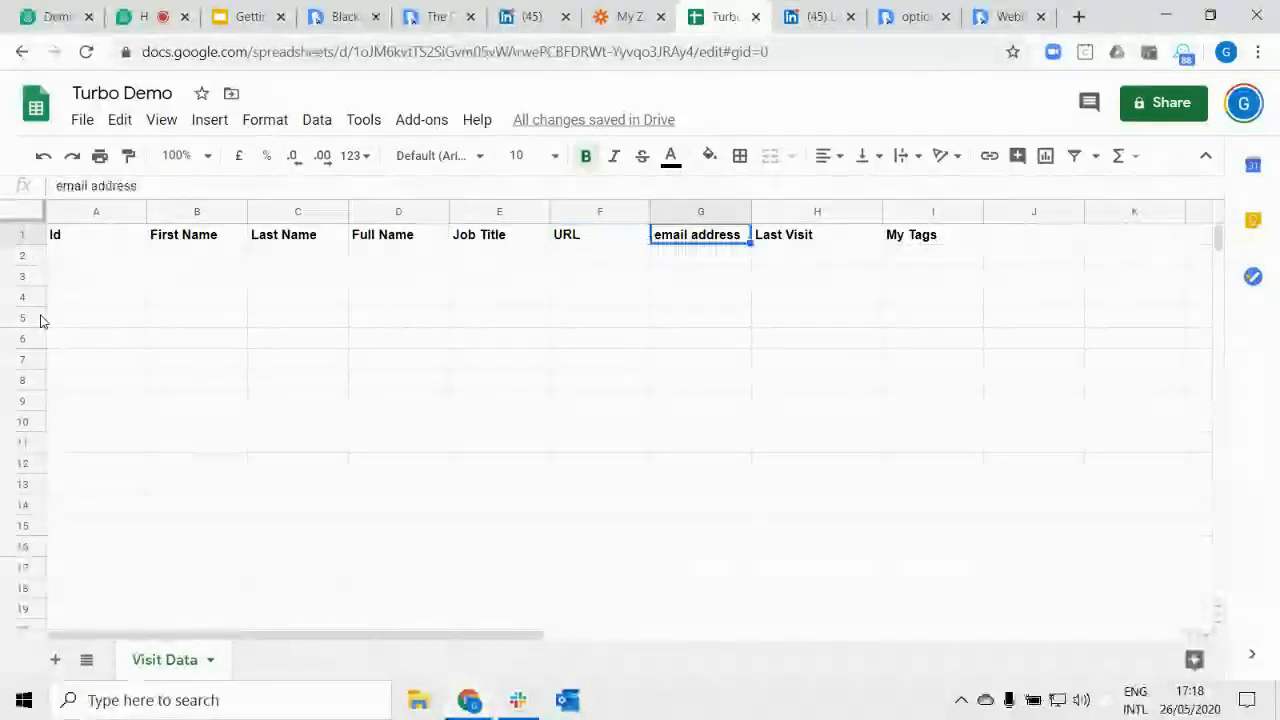
{"action": "key", "text": "Right"}
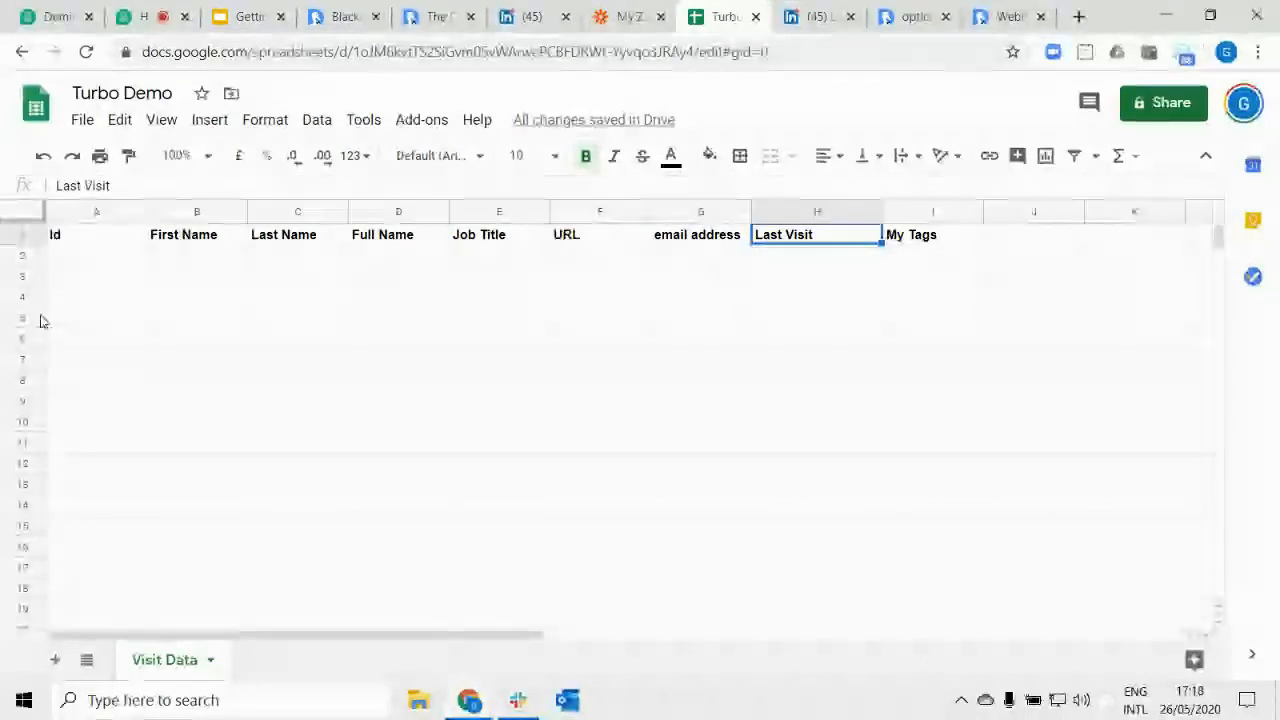
{"action": "key", "text": "Right"}
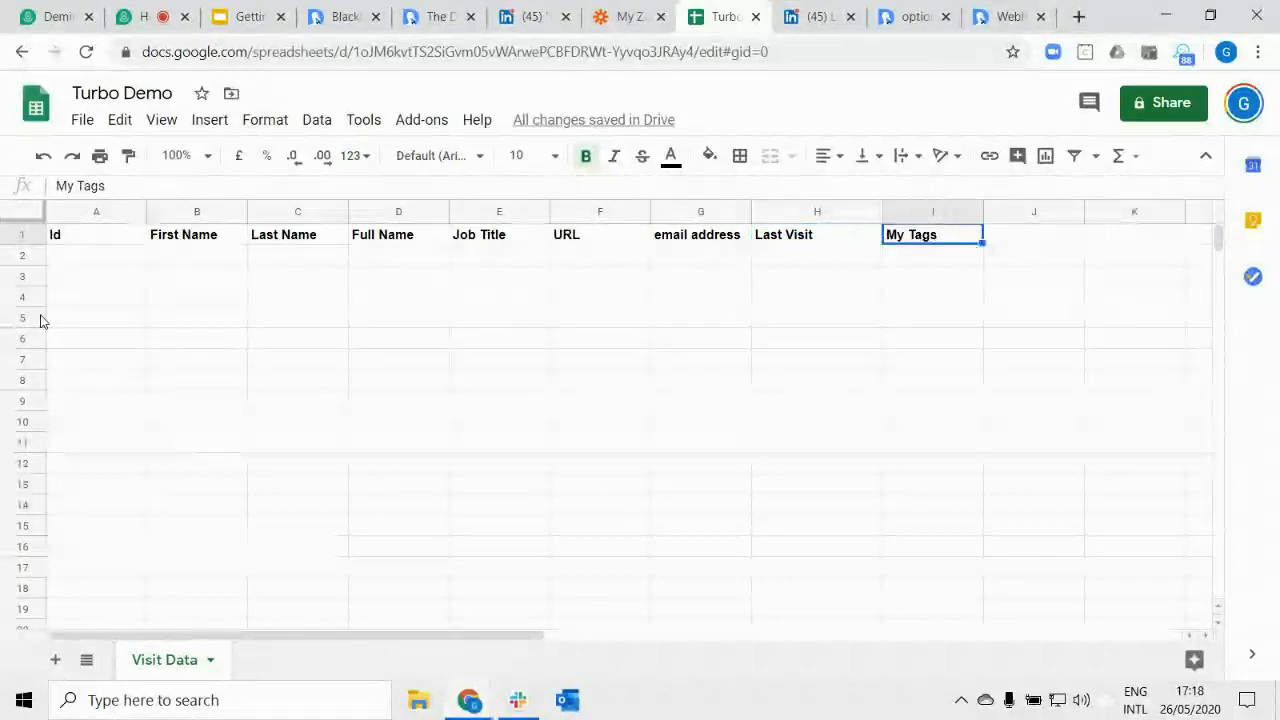
{"action": "key", "text": "Left"}
{"action": "key", "text": "Left"}
{"action": "key", "text": "Left"}
{"action": "key", "text": "Left"}
{"action": "key", "text": "Left"}
{"action": "key", "text": "Left"}
{"action": "key", "text": "Left"}
{"action": "key", "text": "Left"}
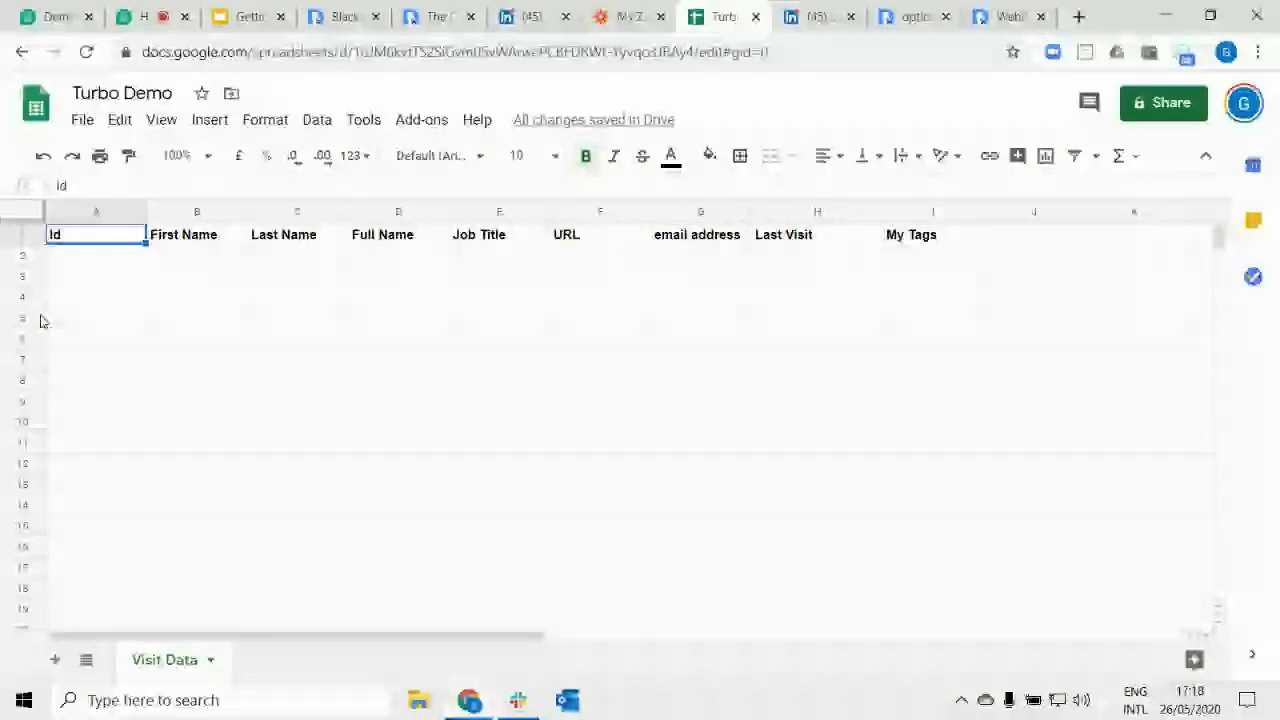
Create a new Zap in Zapier's Turbo Demo folder with Webhooks by Zapier as the trigger app and Catch Hook as the trigger event.
{"action": "left_click", "coordinate": [630, 18]}
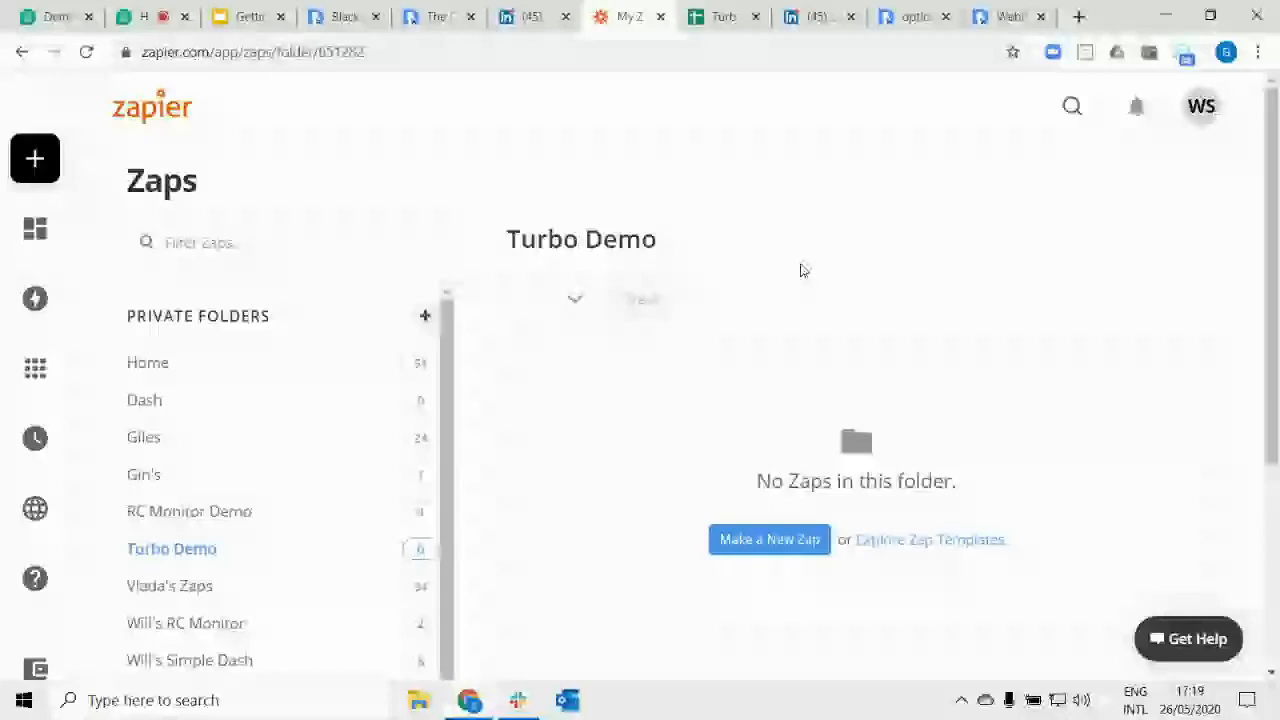
{"action": "left_click", "coordinate": [760, 546]}
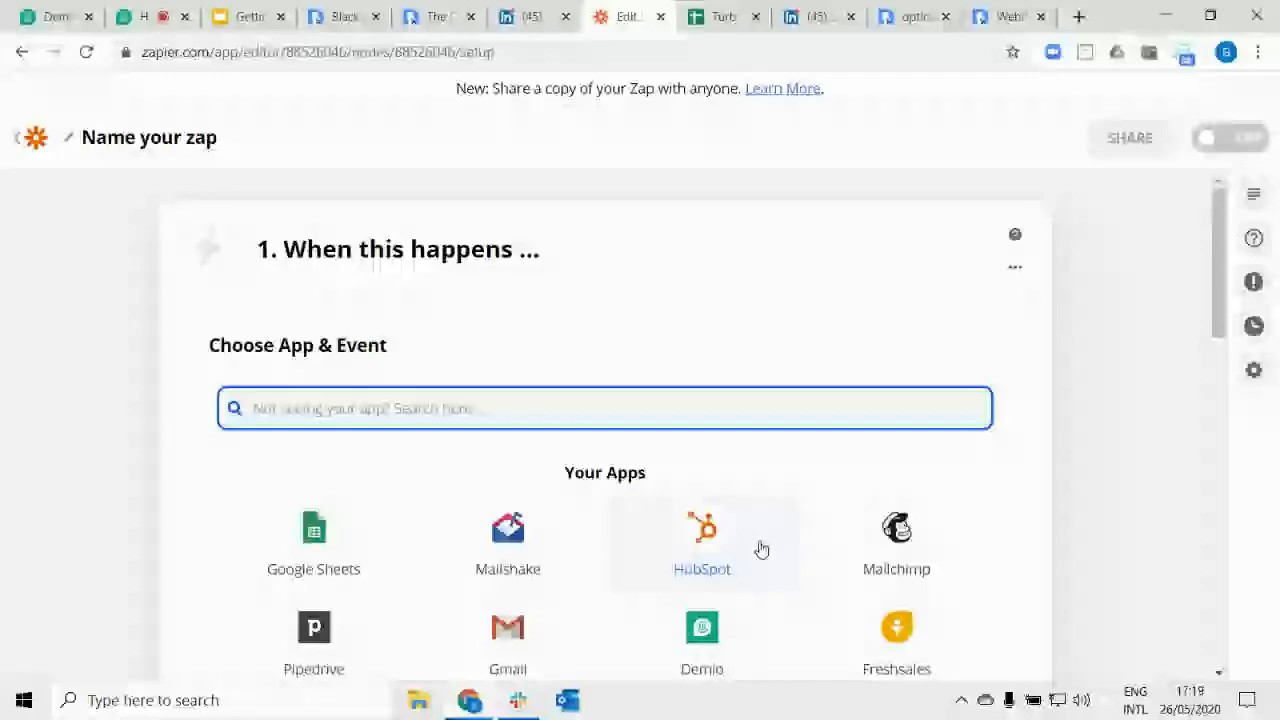
{"action": "type", "text": "web"}
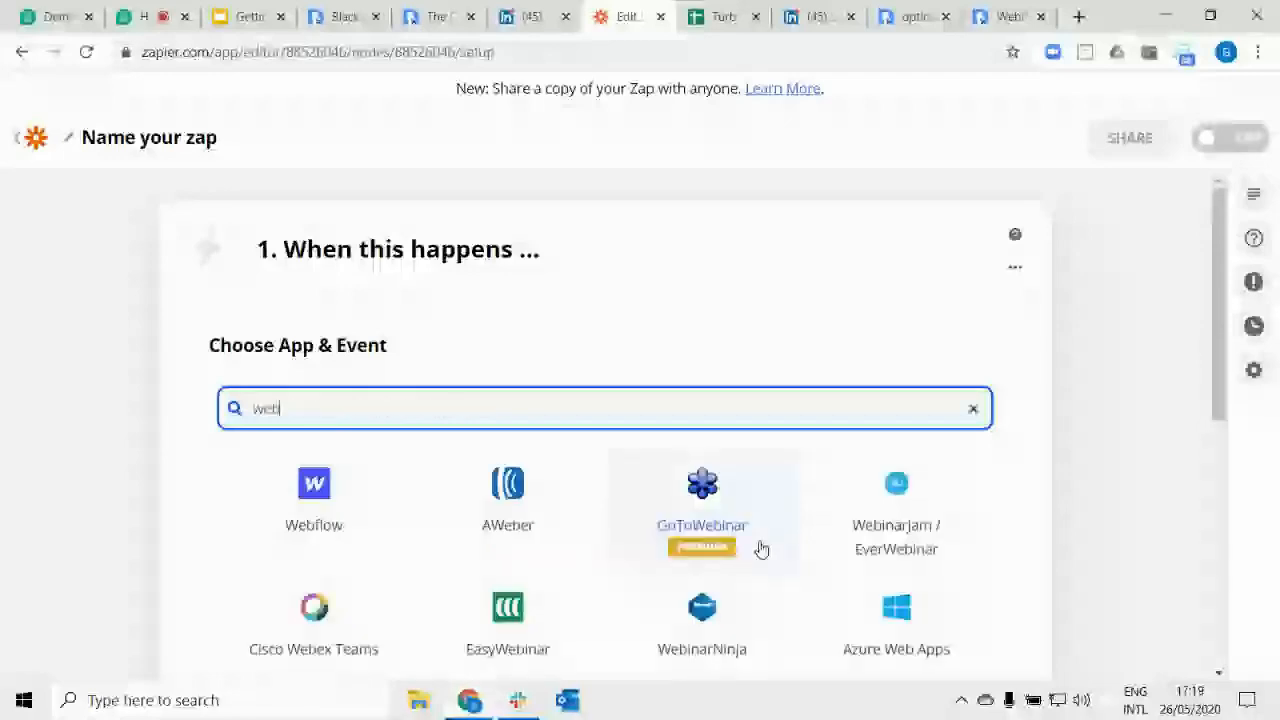
{"action": "type", "text": "h"}
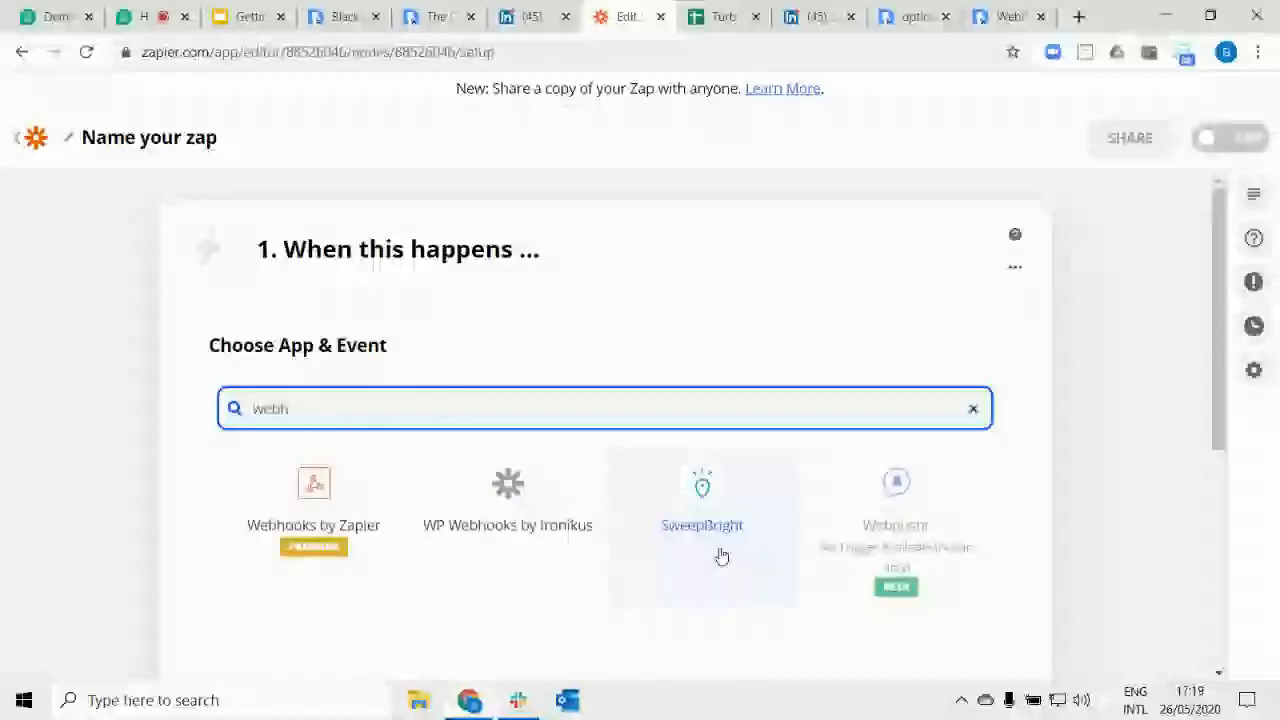
{"action": "left_click", "coordinate": [340, 511]}
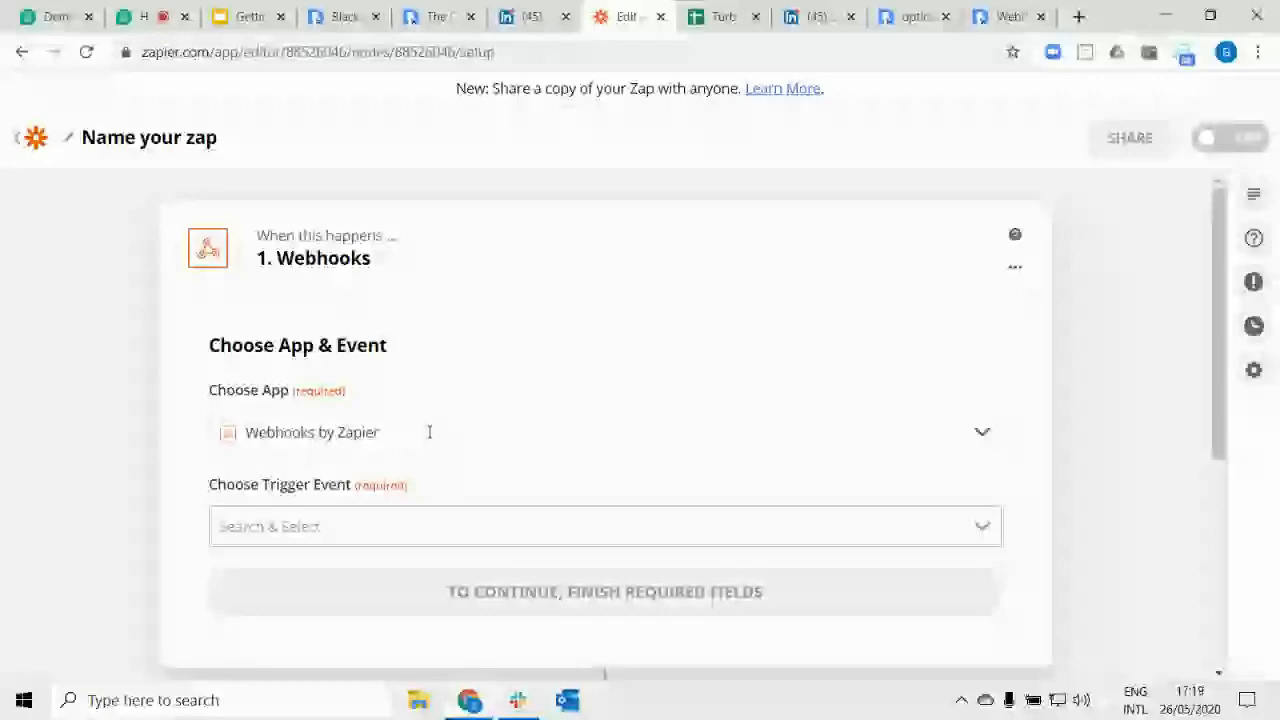
{"action": "left_click", "coordinate": [418, 525]}
{"action": "left_click", "coordinate": [470, 640]}
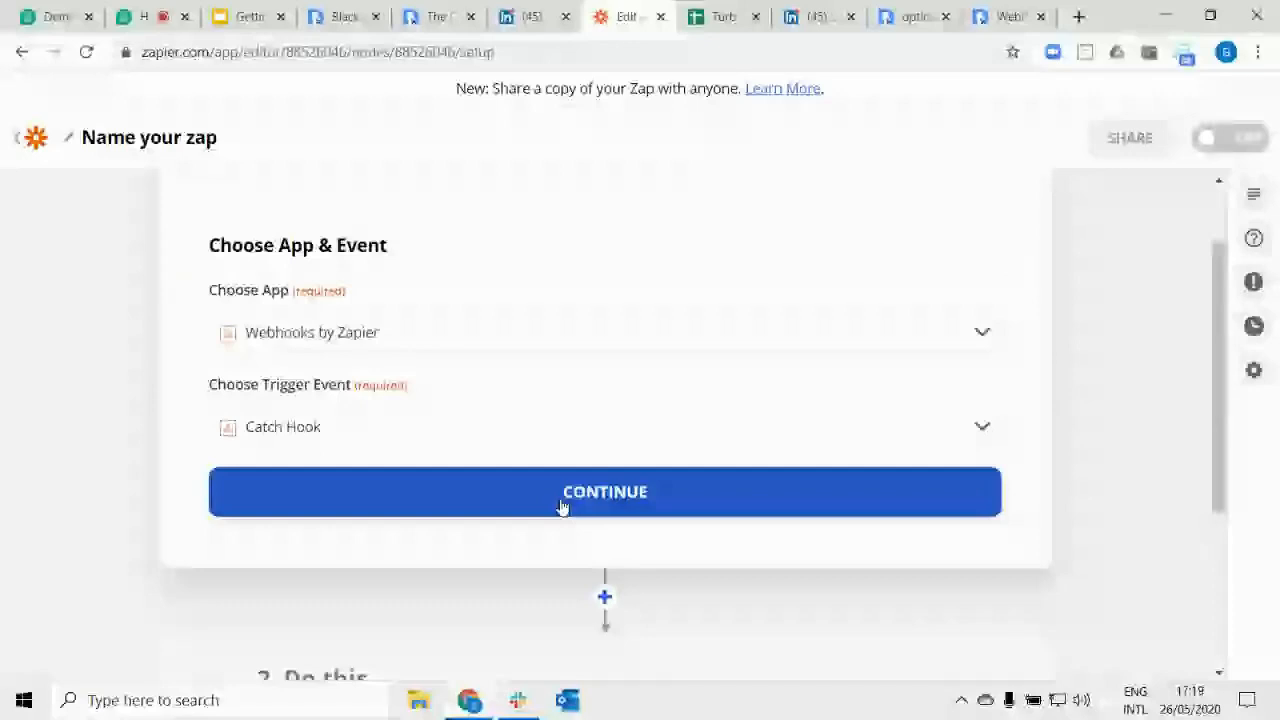
{"action": "left_click", "coordinate": [561, 507]}
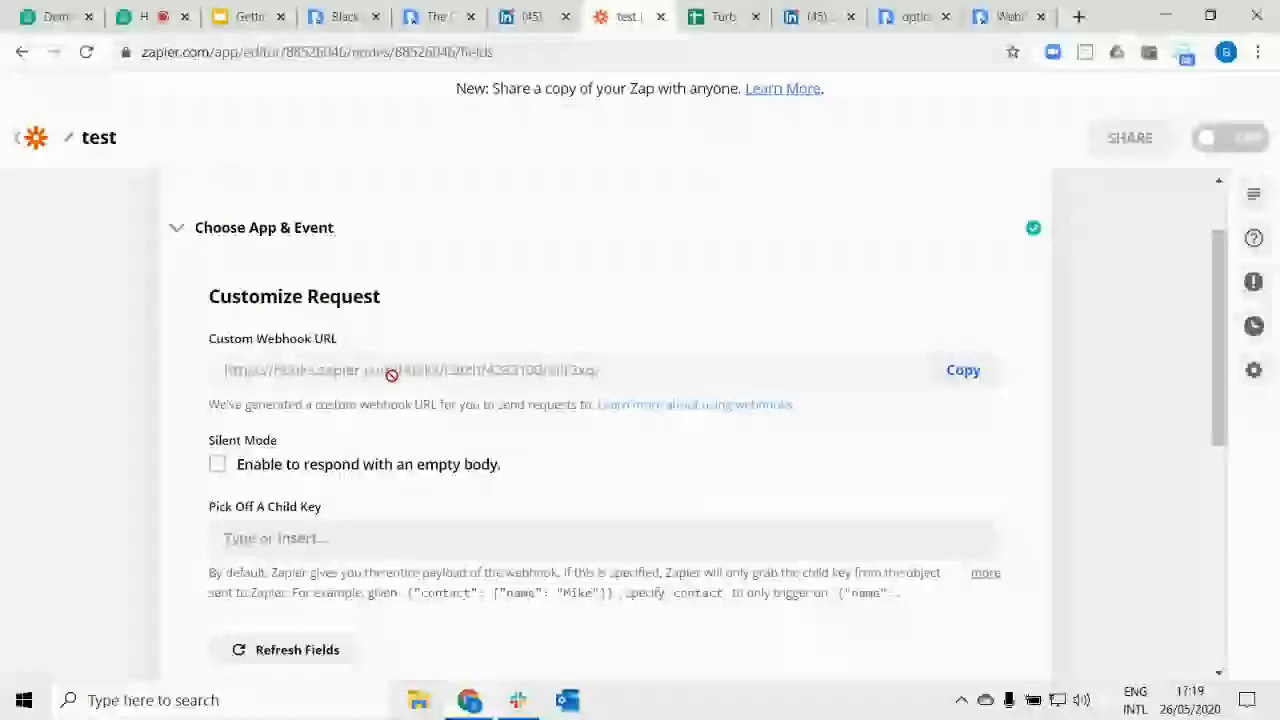
Switch to the Dux-Soup options, enable the webhook with Zapier's custom webhook URL as its target, and send a sample.
{"action": "left_click", "coordinate": [912, 17]}
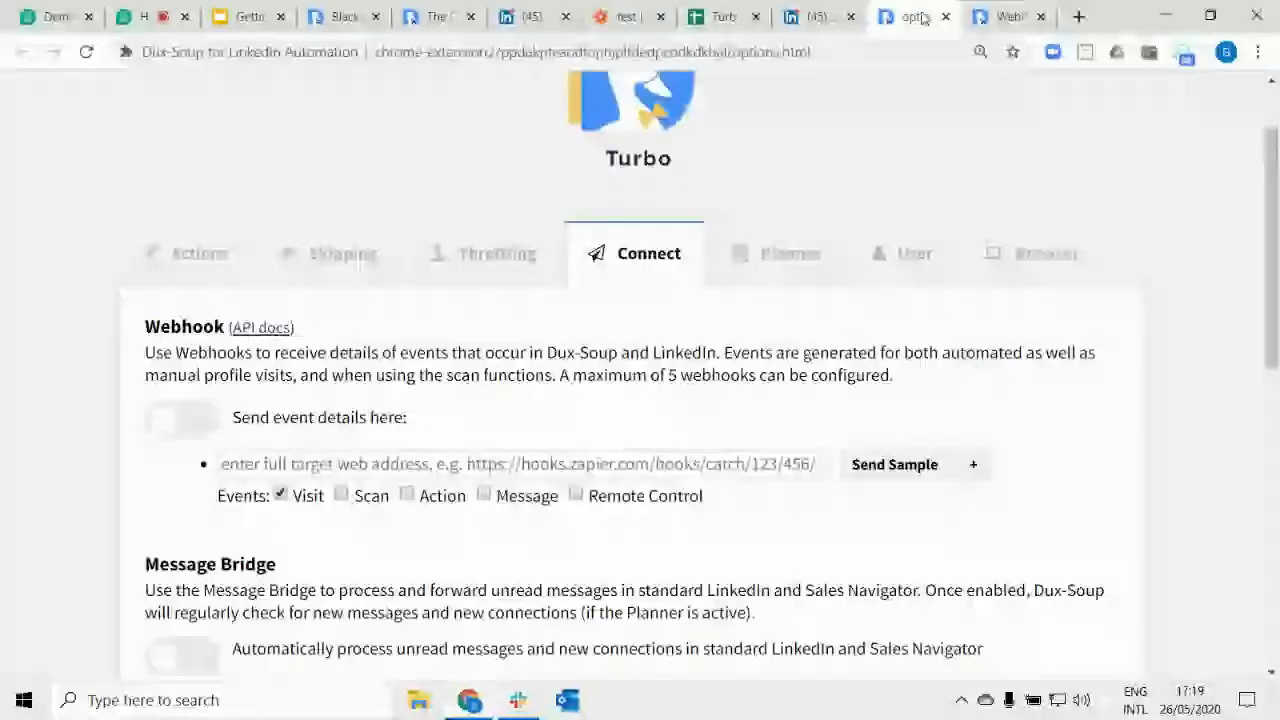
{"action": "left_click", "coordinate": [218, 426]}
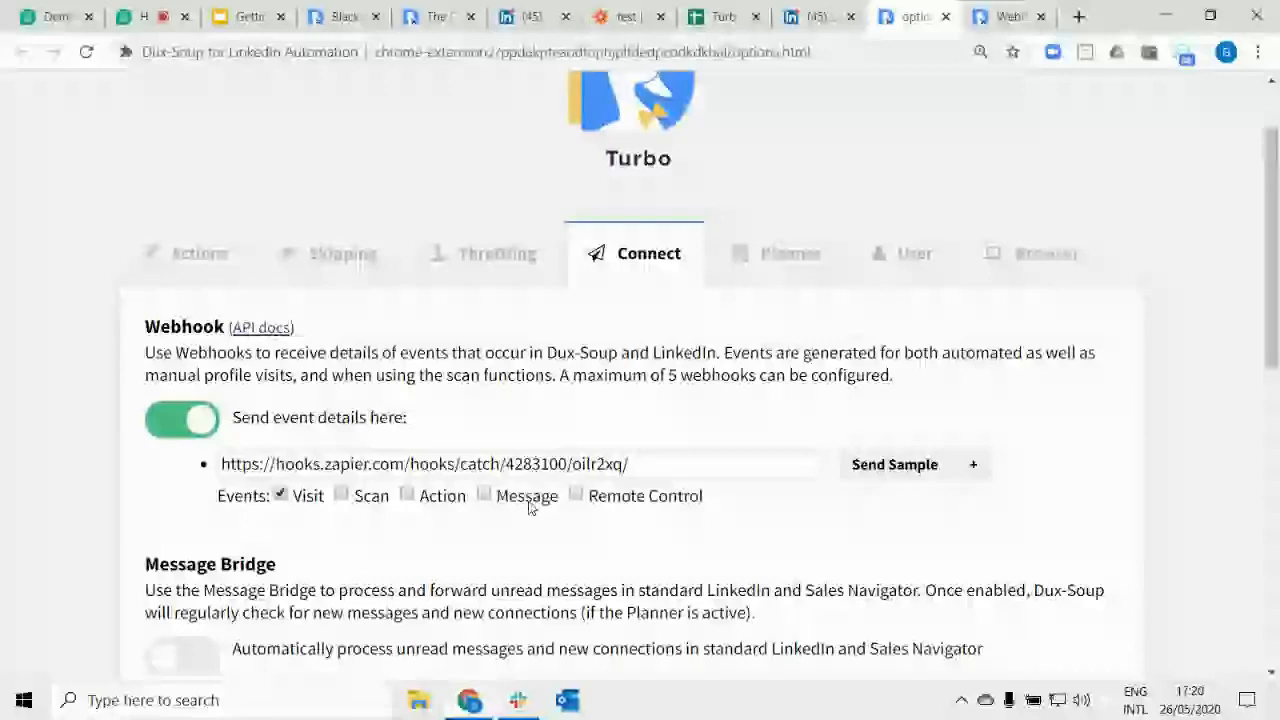
{"action": "left_click", "coordinate": [873, 471]}
{"action": "left_click", "coordinate": [737, 184]}
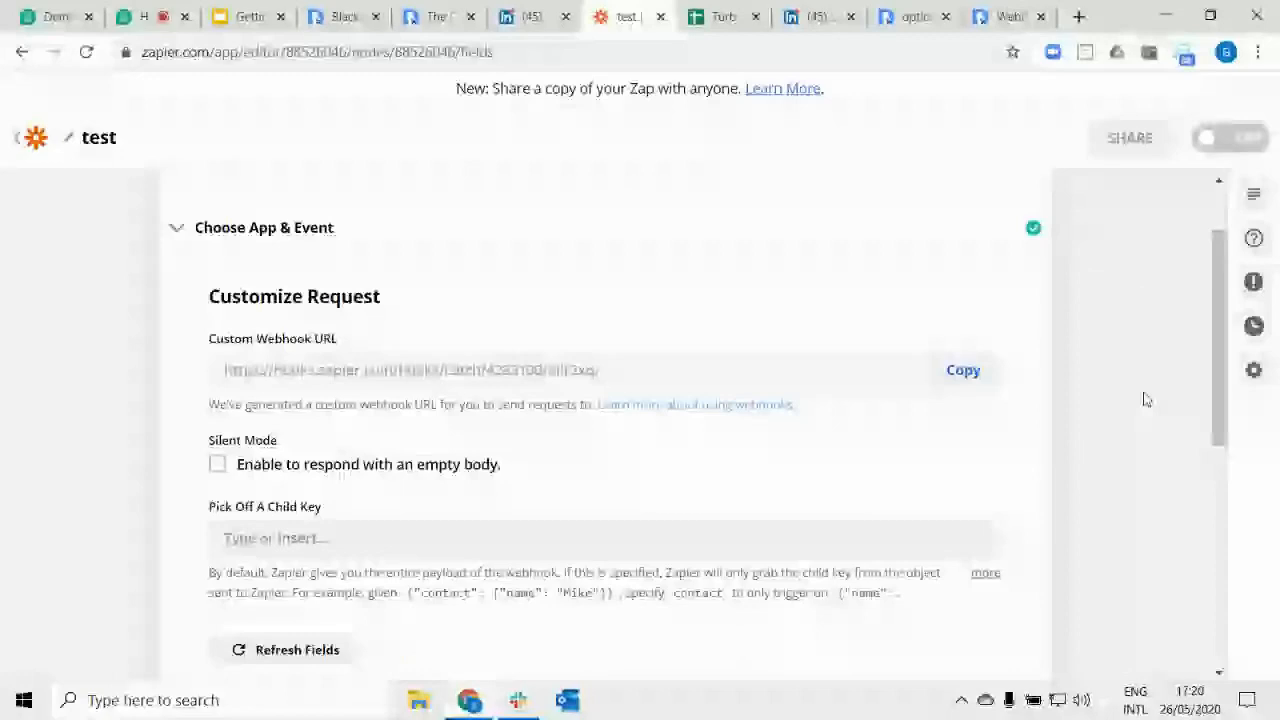
Return to the Zap, continue past the request customization, test the Catch Hook trigger and enlarge the page to read the received request.
{"action": "scroll", "coordinate": [1147, 399], "scroll_direction": "down", "scroll_amount": 5}
{"action": "left_click", "coordinate": [945, 255]}
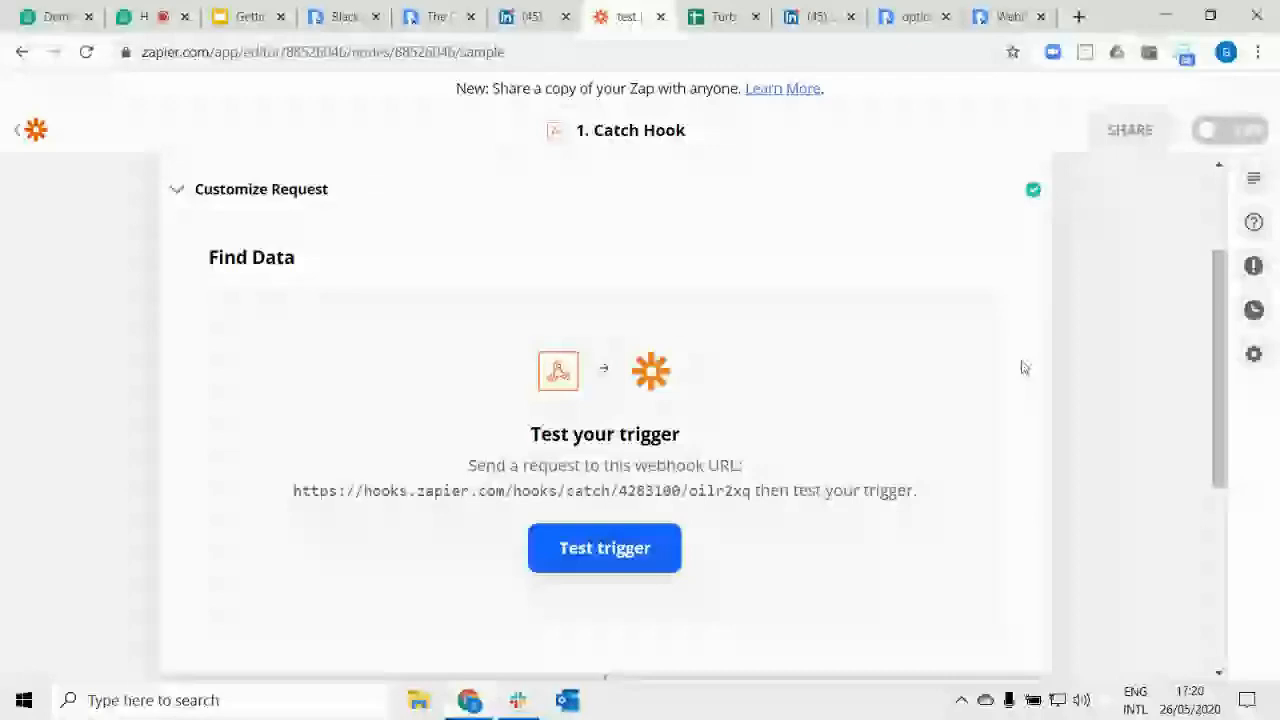
{"action": "left_click", "coordinate": [604, 560]}
{"action": "left_click", "coordinate": [1257, 52]}
{"action": "left_click", "coordinate": [1199, 237]}
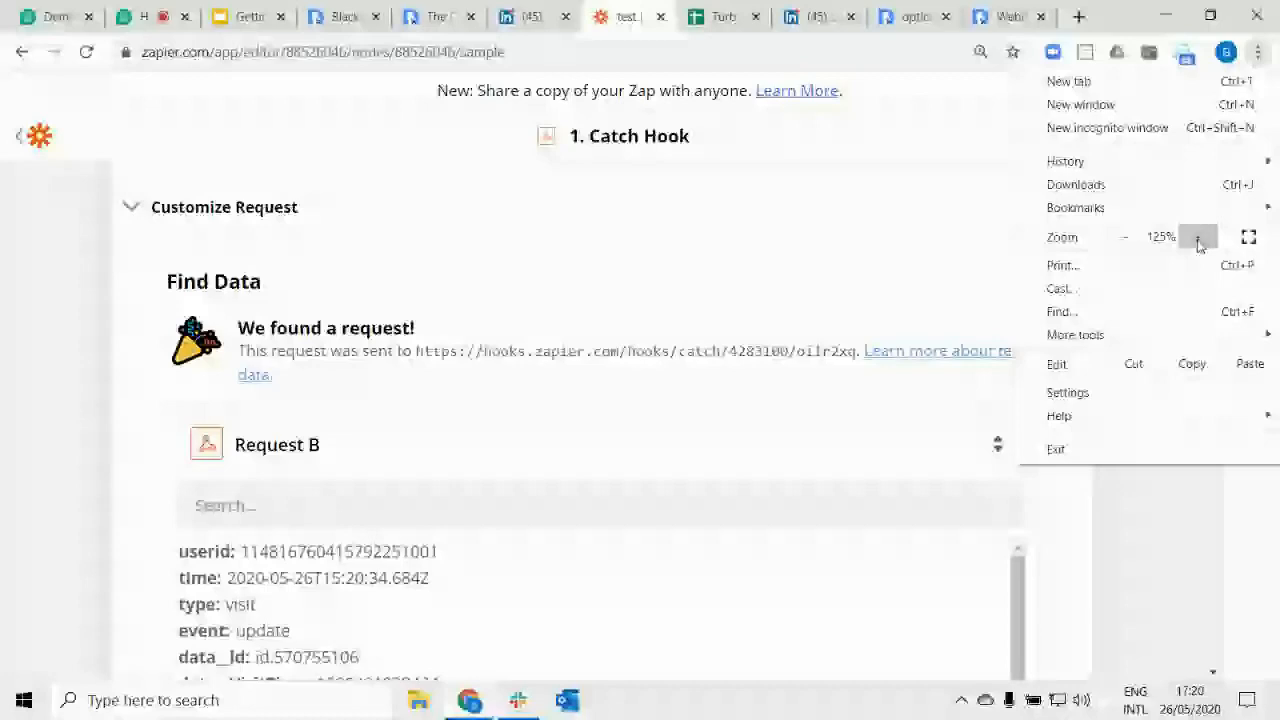
{"action": "left_click", "coordinate": [22, 338]}
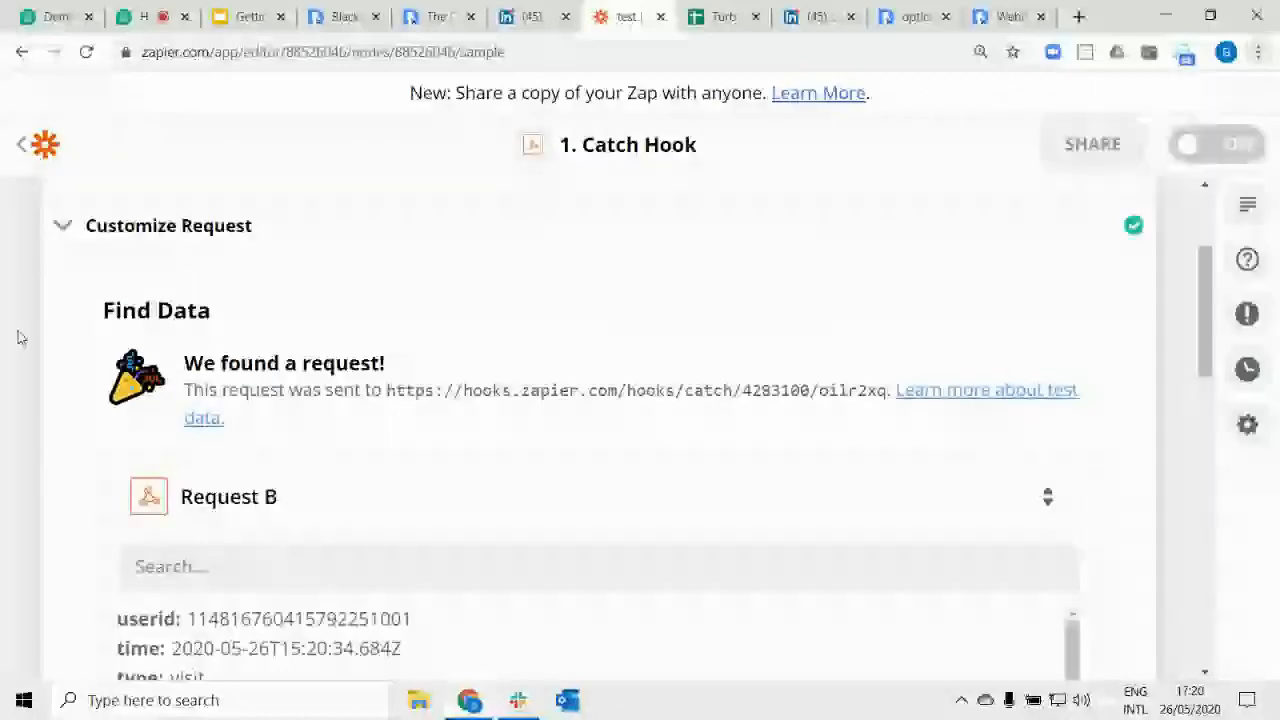
{"action": "scroll", "coordinate": [17, 338], "scroll_direction": "down", "scroll_amount": 2}
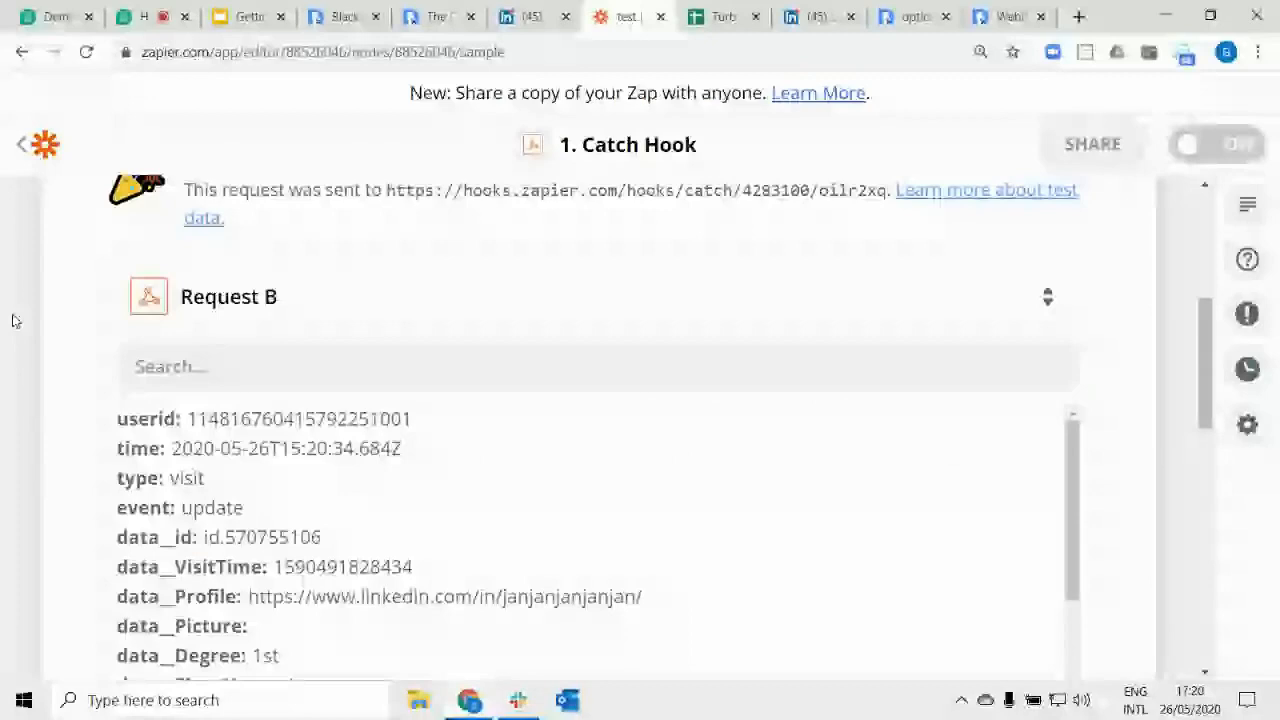
Switch the trigger's sample between Request A and Request B, review Request B's profile data and continue with it.
{"action": "left_click", "coordinate": [383, 298]}
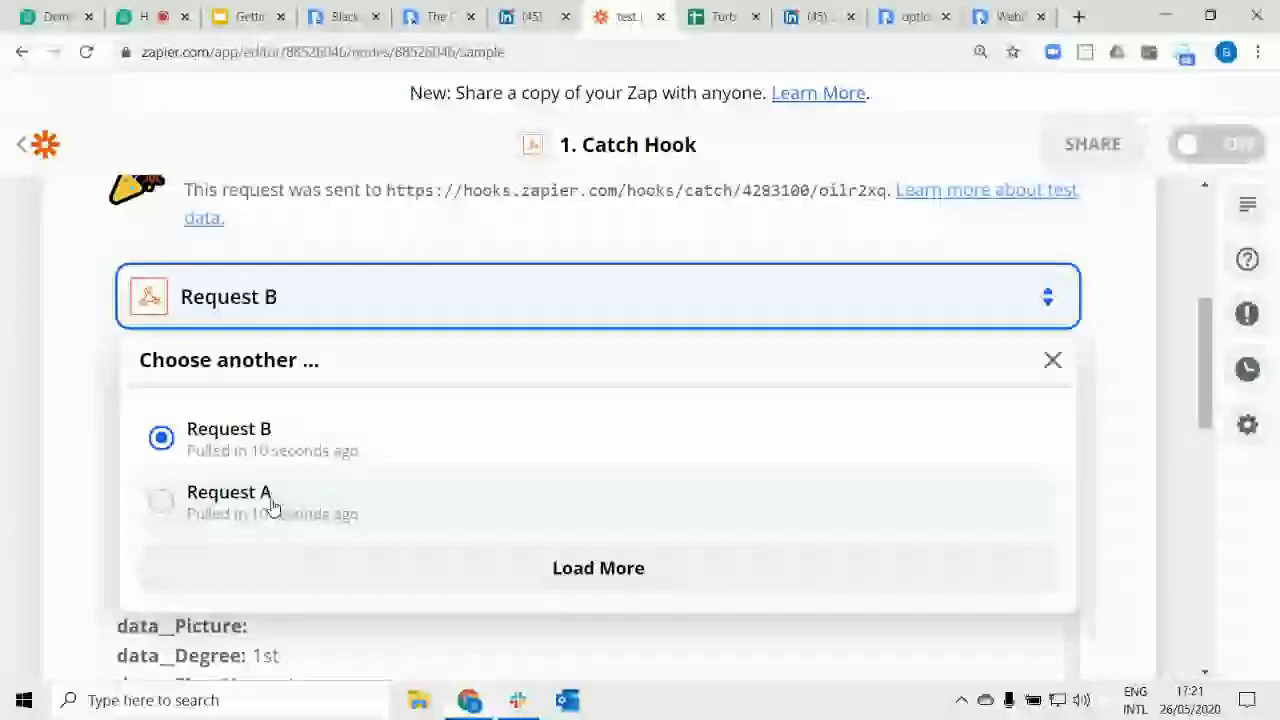
{"action": "left_click", "coordinate": [272, 505]}
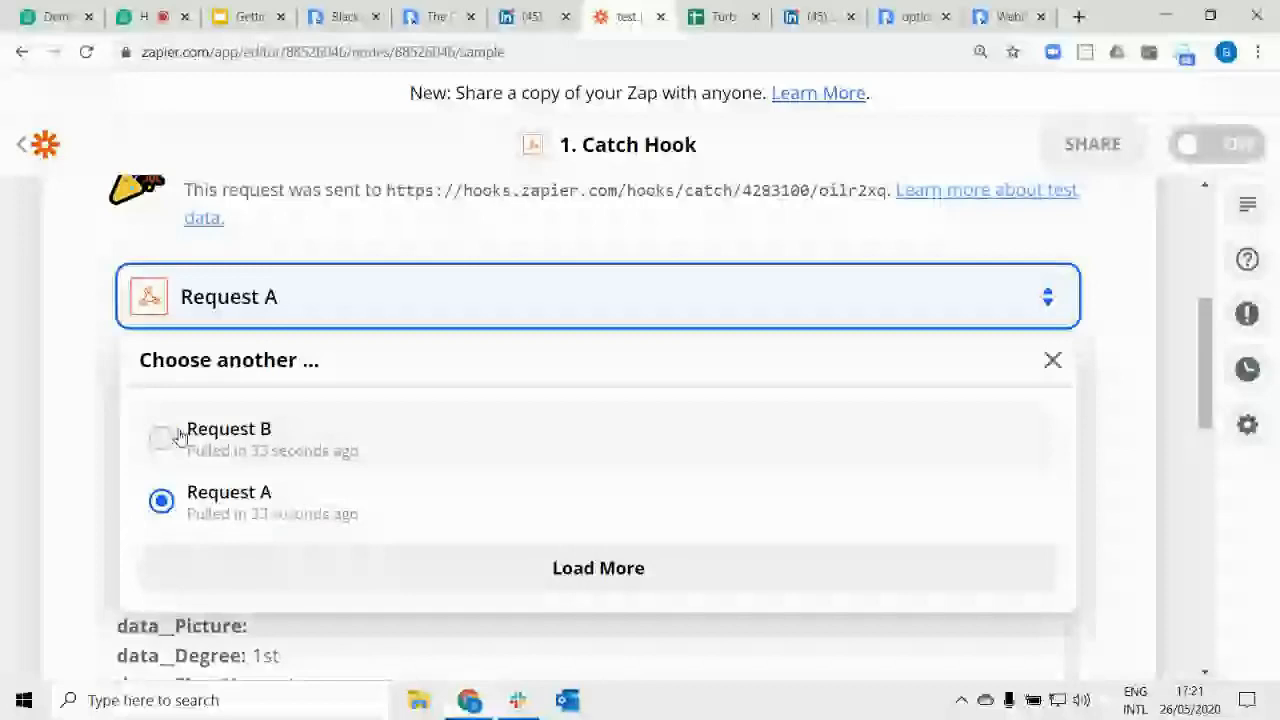
{"action": "left_click", "coordinate": [180, 437]}
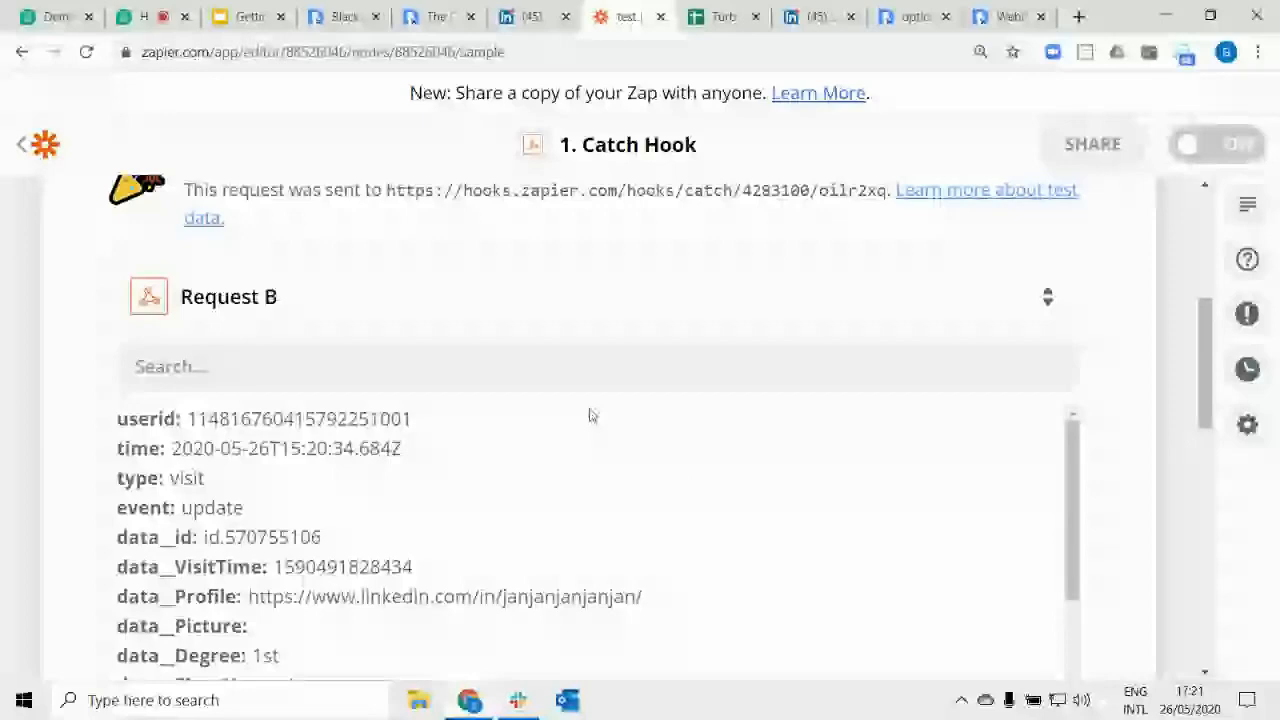
{"action": "left_click", "coordinate": [296, 299]}
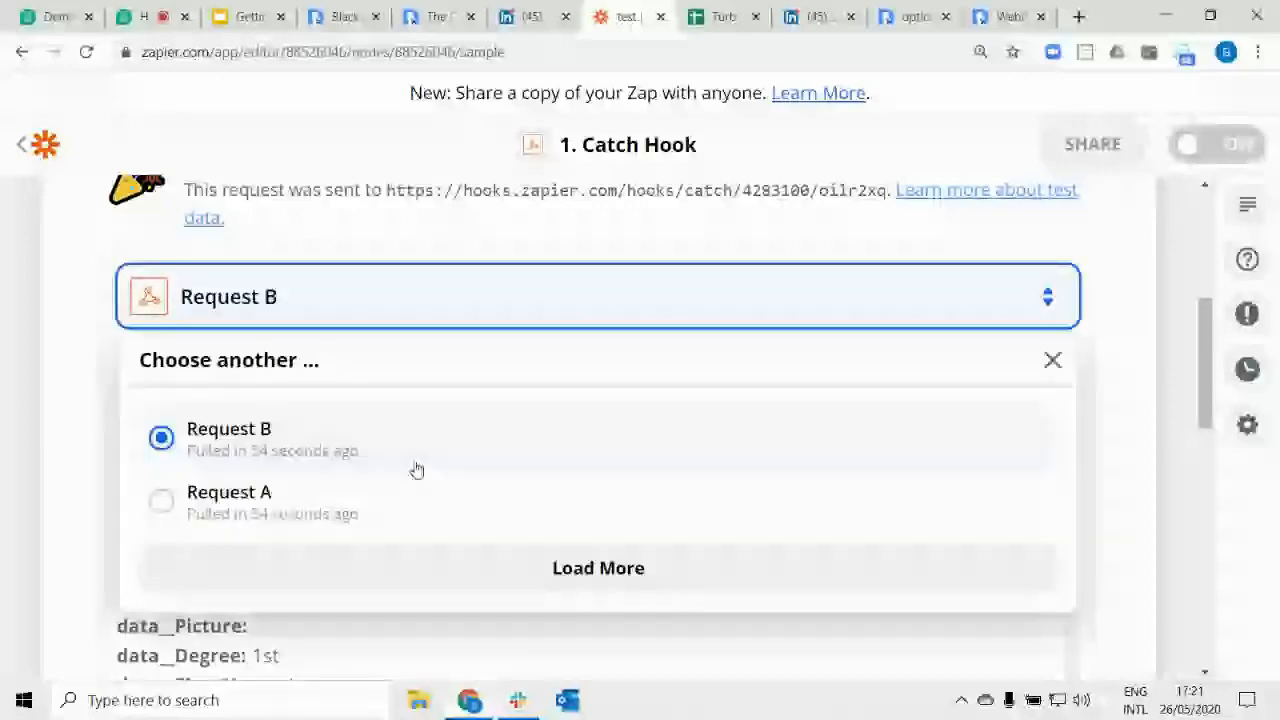
{"action": "scroll", "coordinate": [1100, 328], "scroll_direction": "down", "scroll_amount": 3}
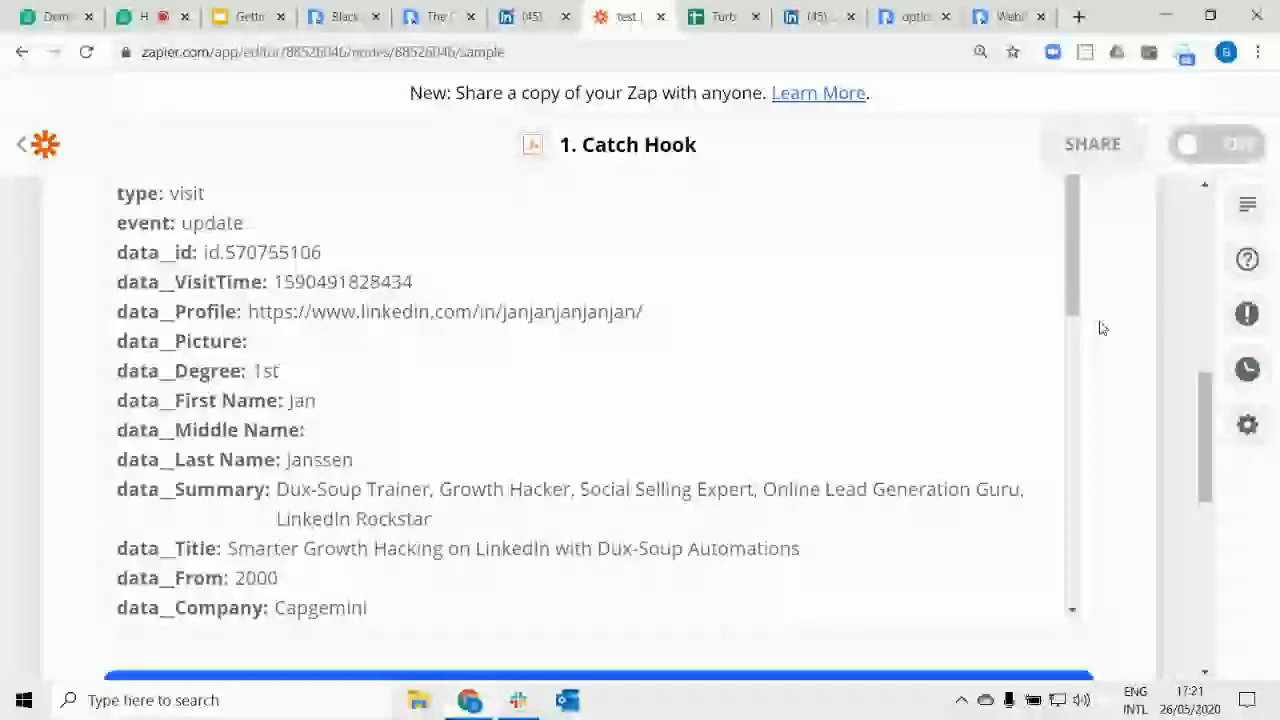
{"action": "scroll", "coordinate": [1100, 328], "scroll_direction": "down", "scroll_amount": 2}
{"action": "left_click", "coordinate": [597, 485]}
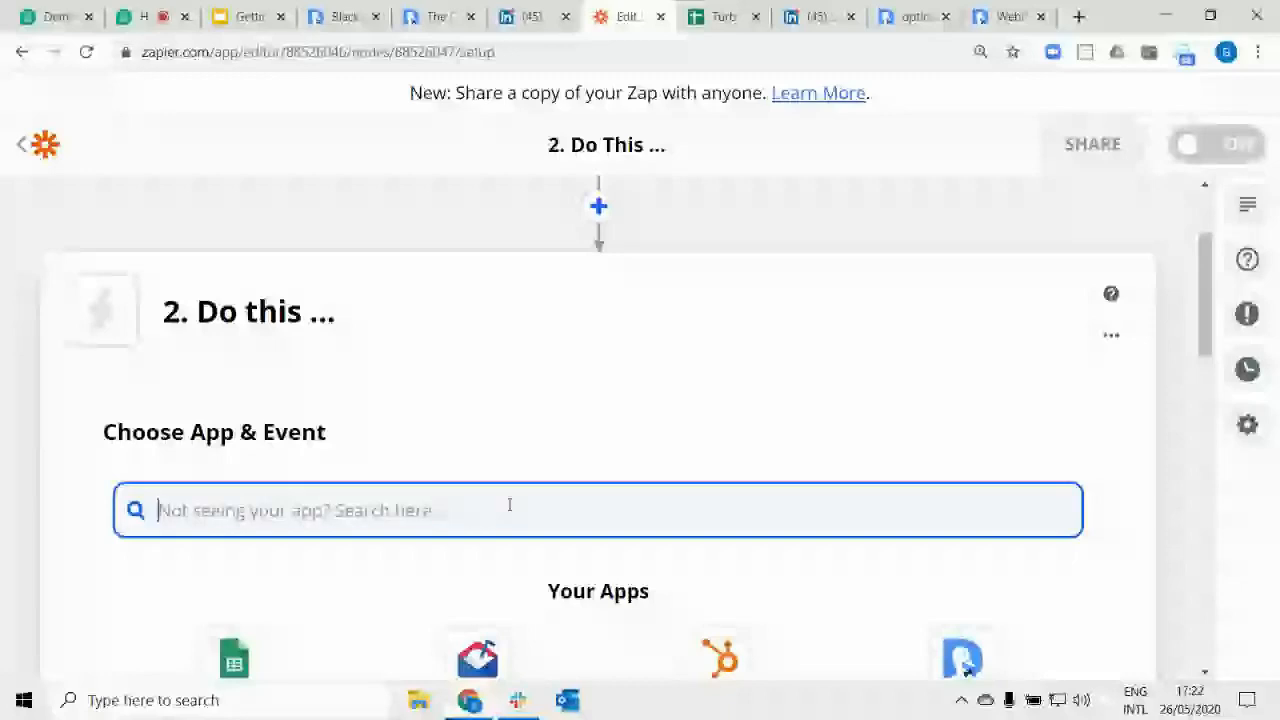
Add Filter by Zapier as the second step, continuing only if Event (Text) Exactly matches "update".
{"action": "type", "text": "filt"}
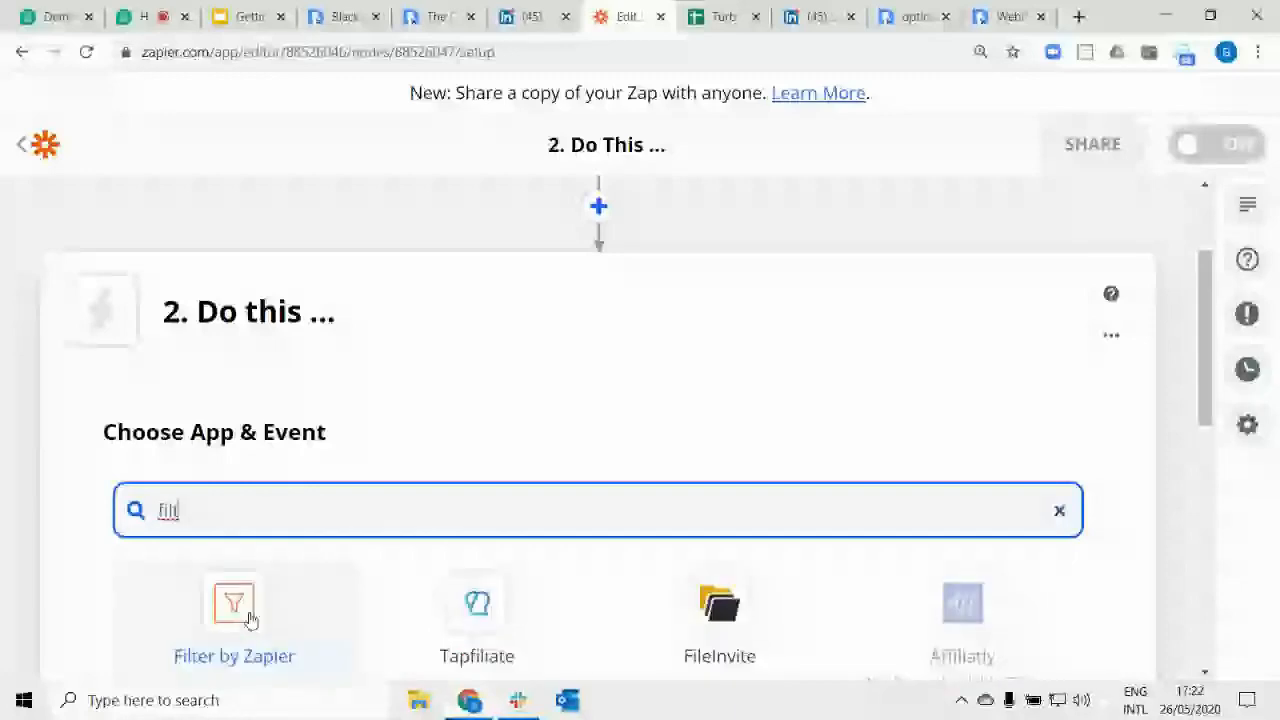
{"action": "left_click", "coordinate": [250, 620]}
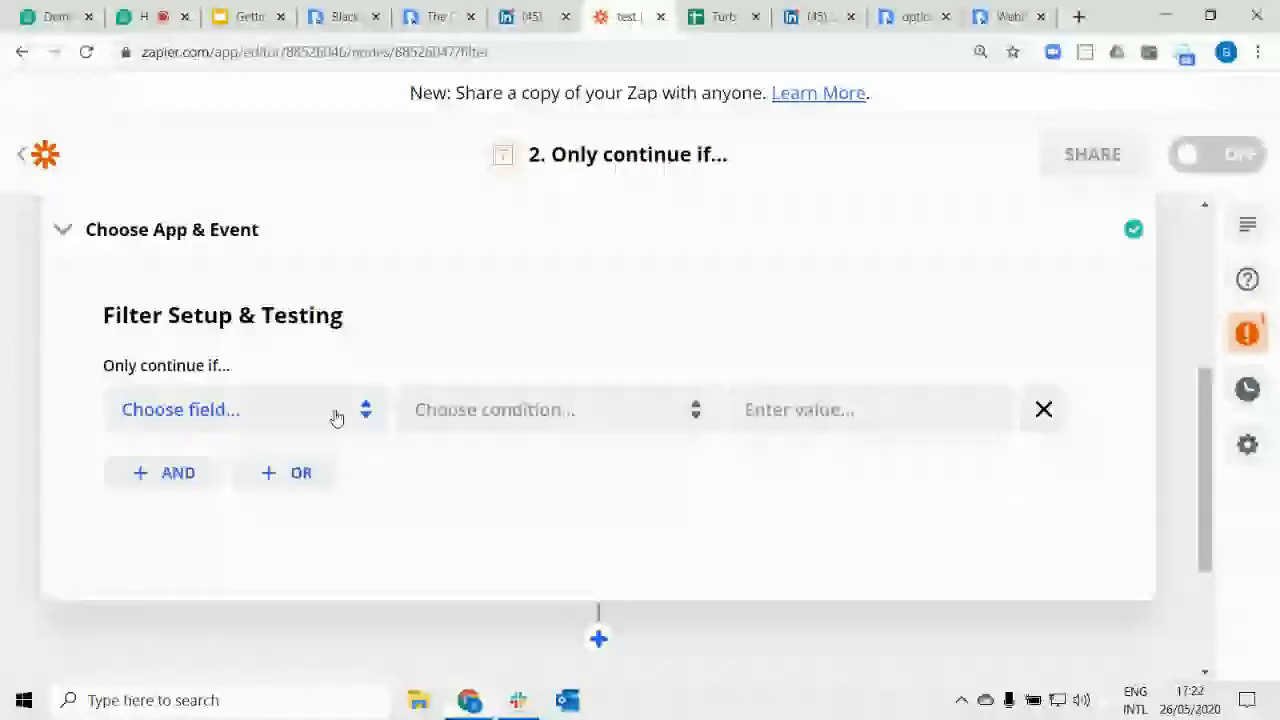
{"action": "left_click", "coordinate": [337, 418]}
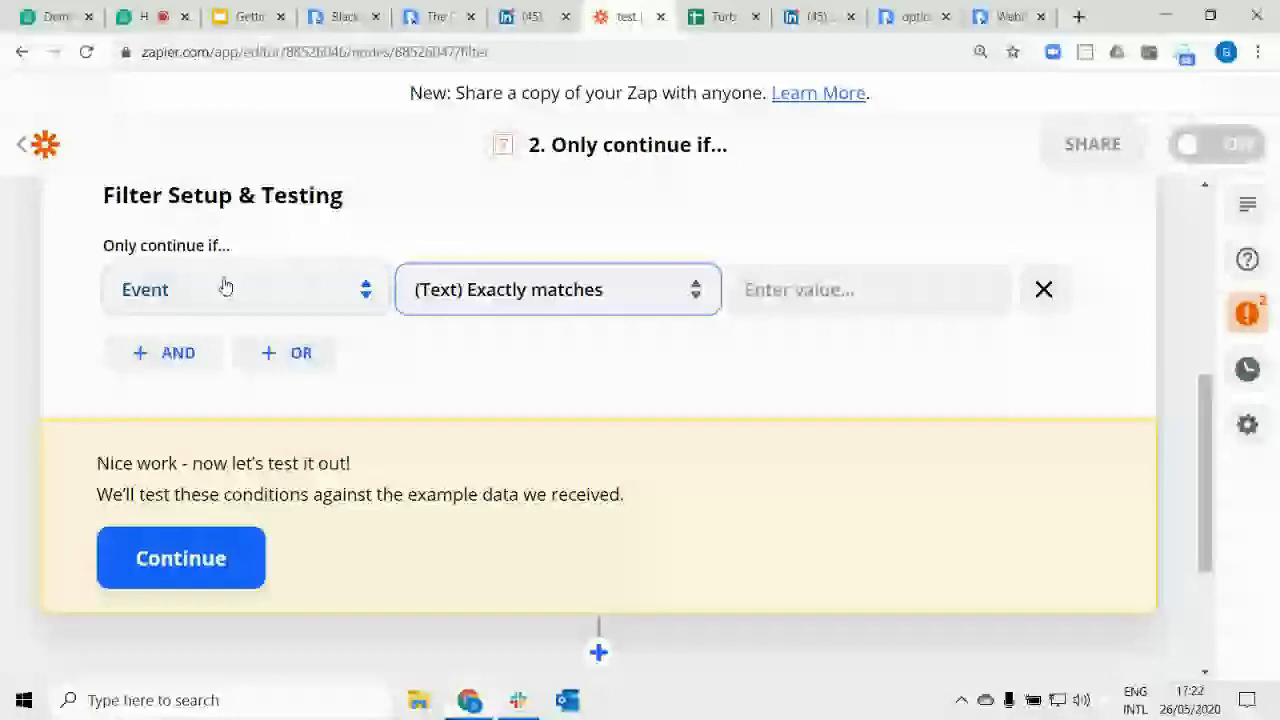
{"action": "left_click", "coordinate": [225, 287]}
{"action": "left_click", "coordinate": [225, 537]}
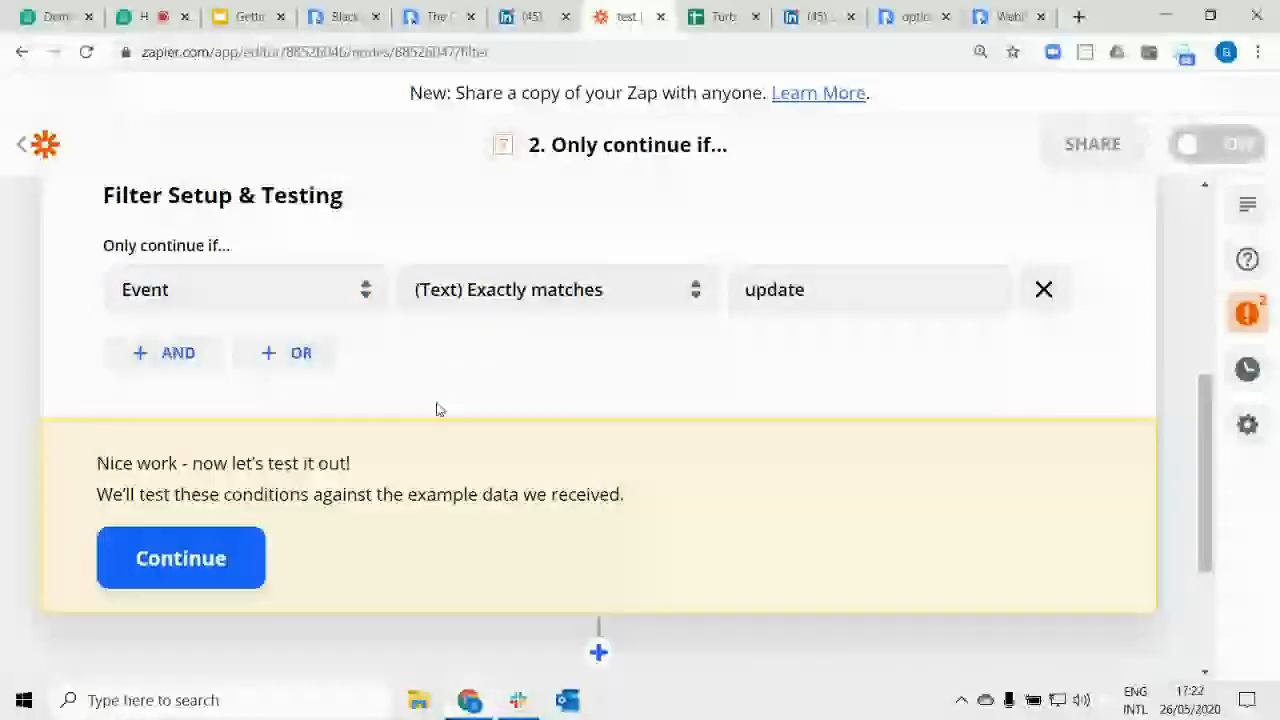
Test the filter against the sample data, review its setup and finish editing the filter step.
{"action": "left_click", "coordinate": [190, 566]}
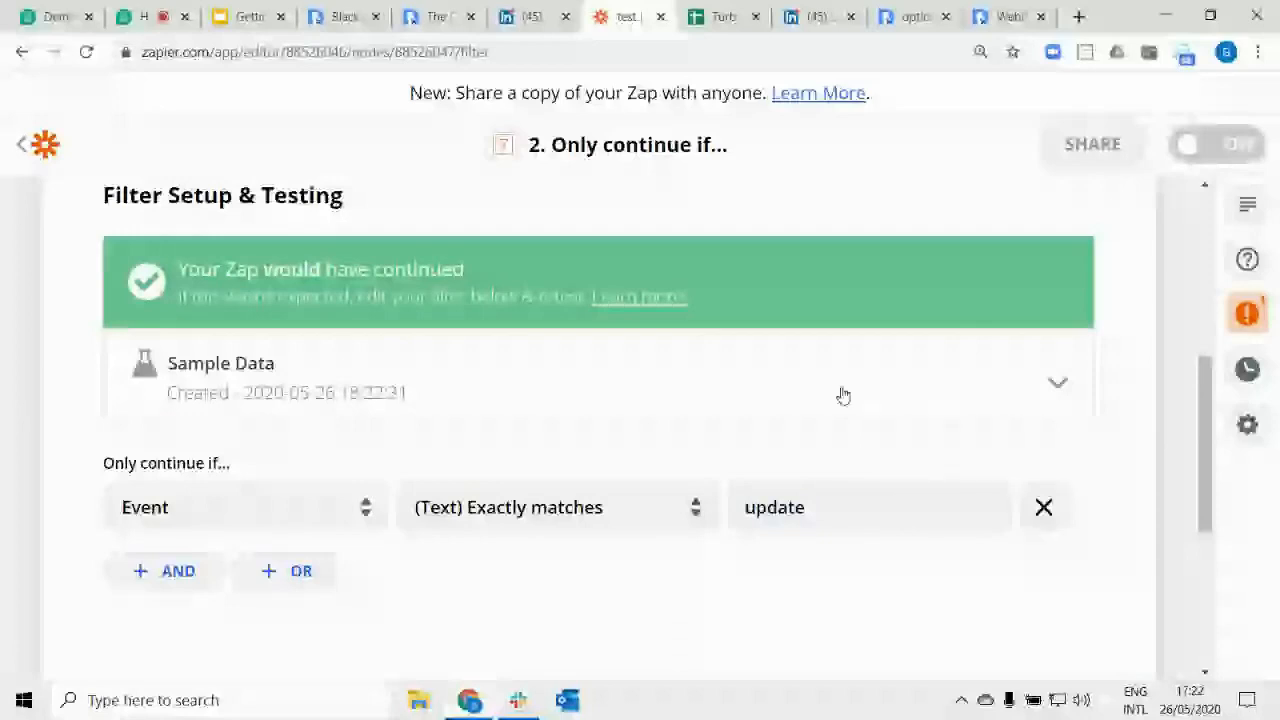
{"action": "scroll", "coordinate": [1018, 360], "scroll_direction": "up", "scroll_amount": 3}
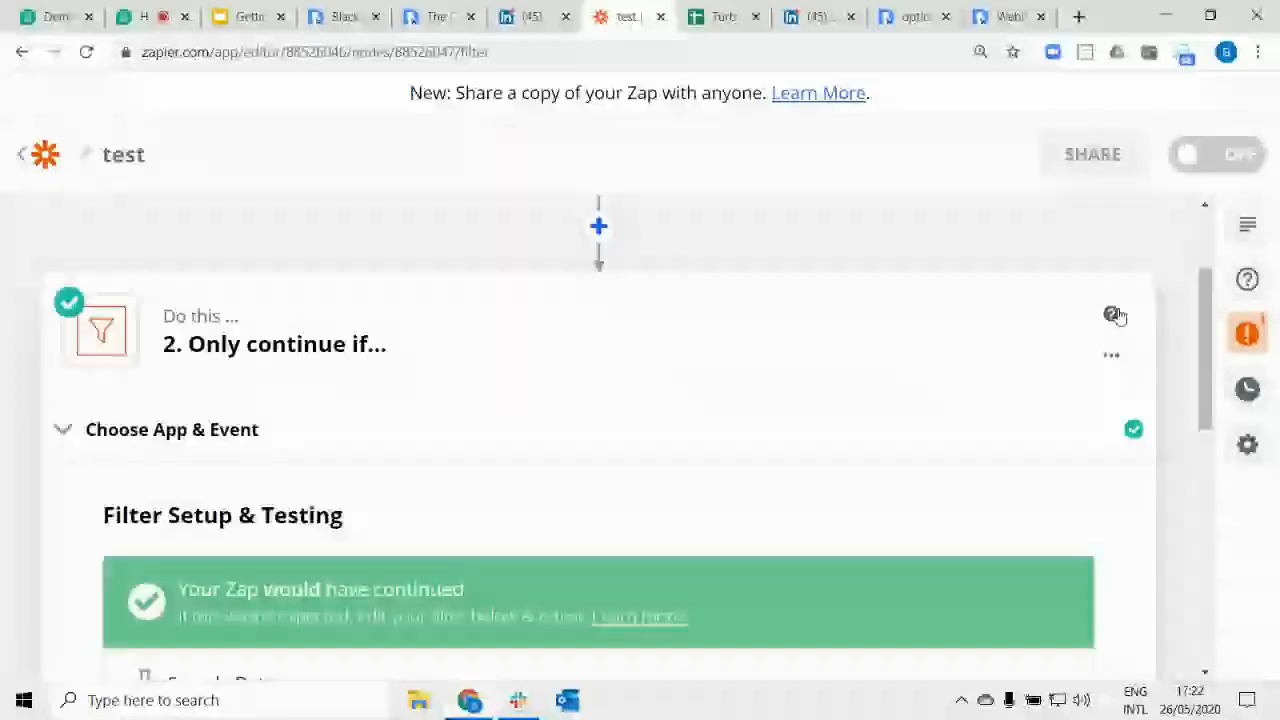
{"action": "scroll", "coordinate": [763, 407], "scroll_direction": "down", "scroll_amount": 1}
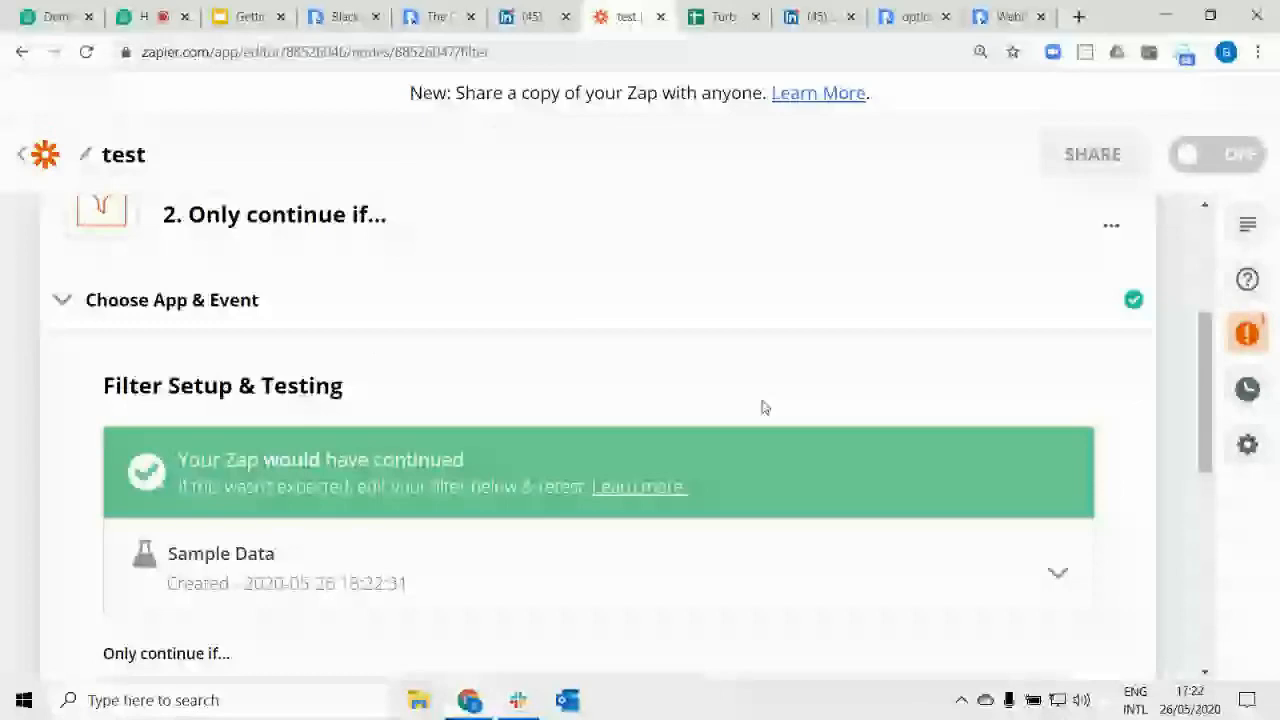
{"action": "scroll", "coordinate": [765, 400], "scroll_direction": "down", "scroll_amount": 1}
{"action": "scroll", "coordinate": [768, 392], "scroll_direction": "down", "scroll_amount": 3}
{"action": "left_click", "coordinate": [535, 538]}
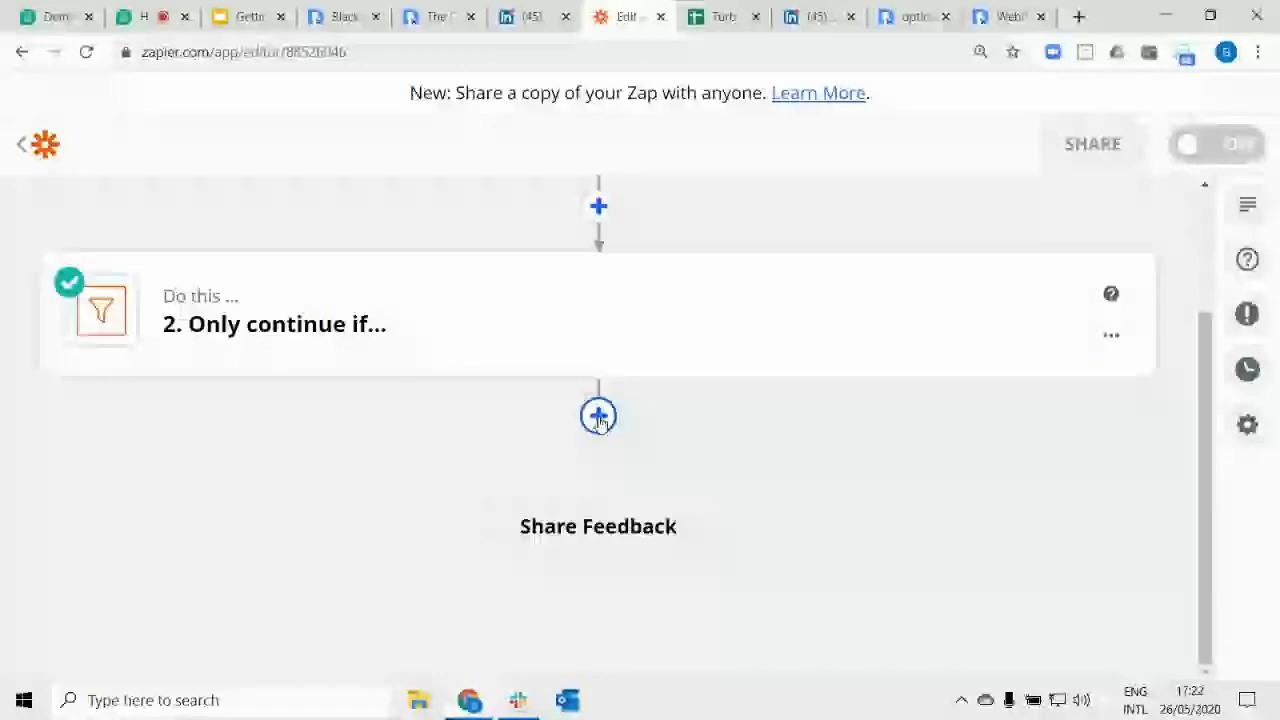
Add a third step using Google Sheets with the Lookup Spreadsheet Row action event, and choose the Google account that it connects to.
{"action": "left_click", "coordinate": [598, 416]}
{"action": "type", "text": "goo"}
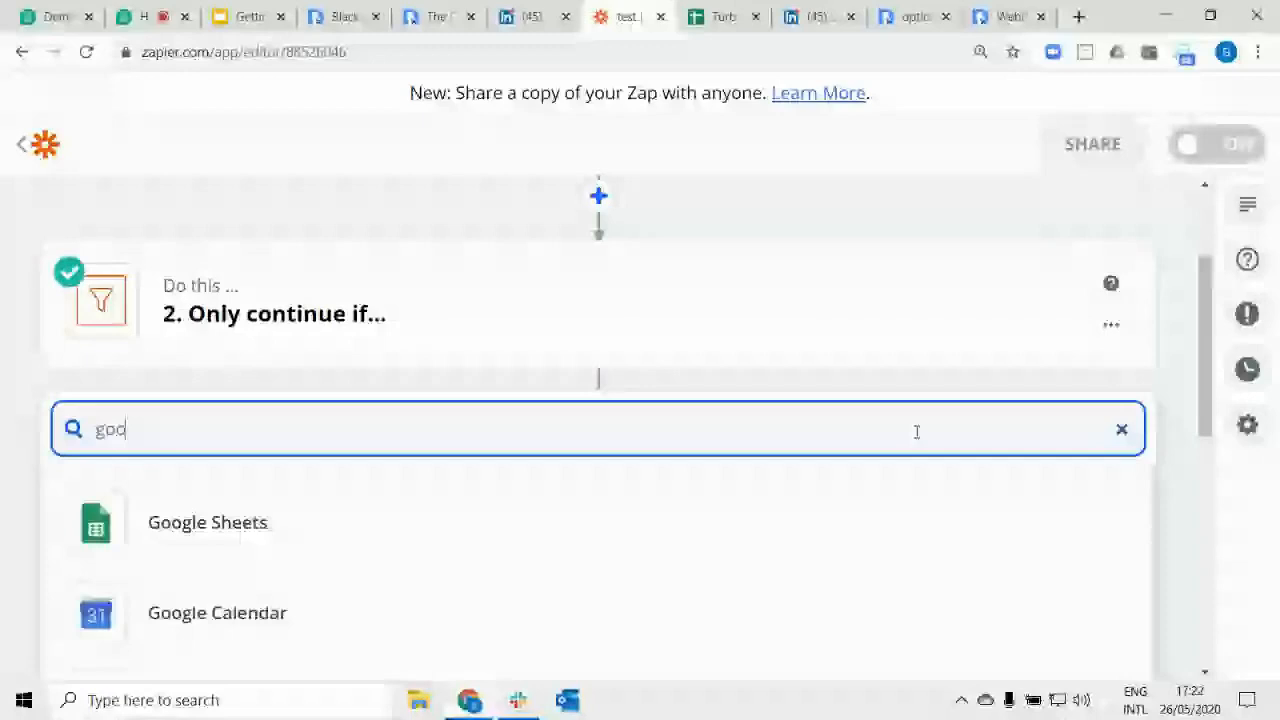
{"action": "left_click", "coordinate": [217, 515]}
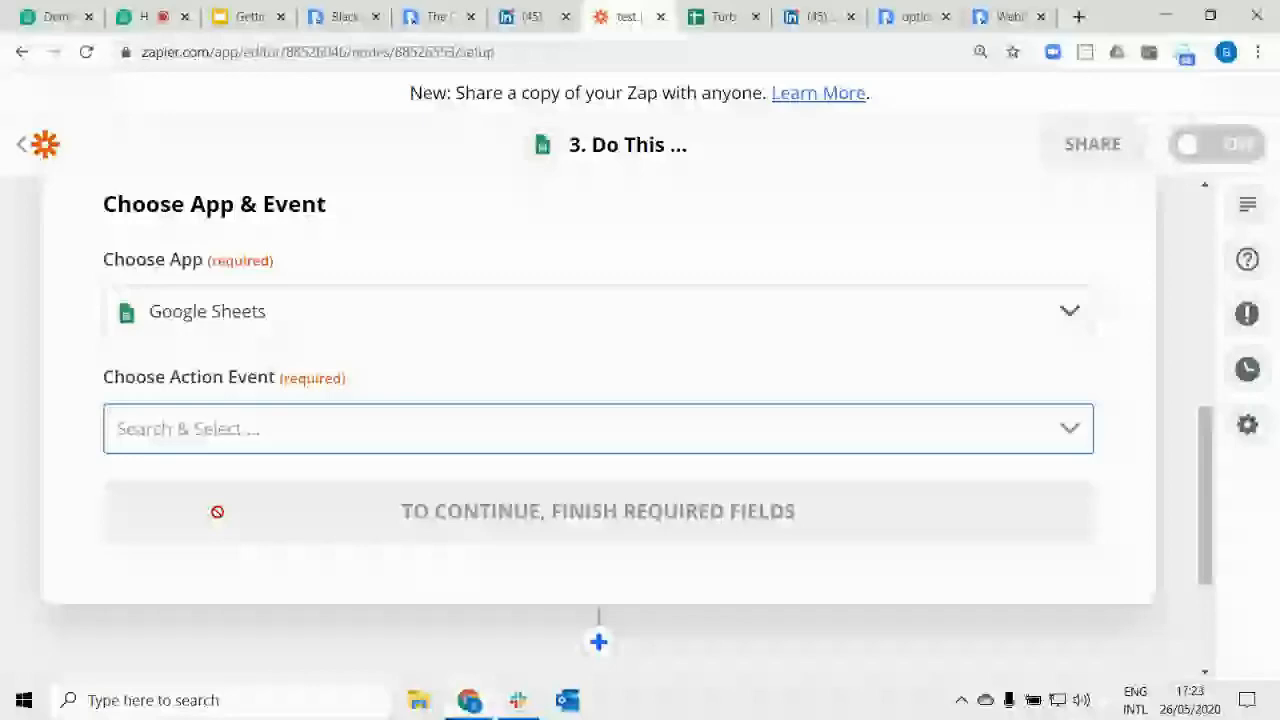
{"action": "left_click", "coordinate": [226, 440]}
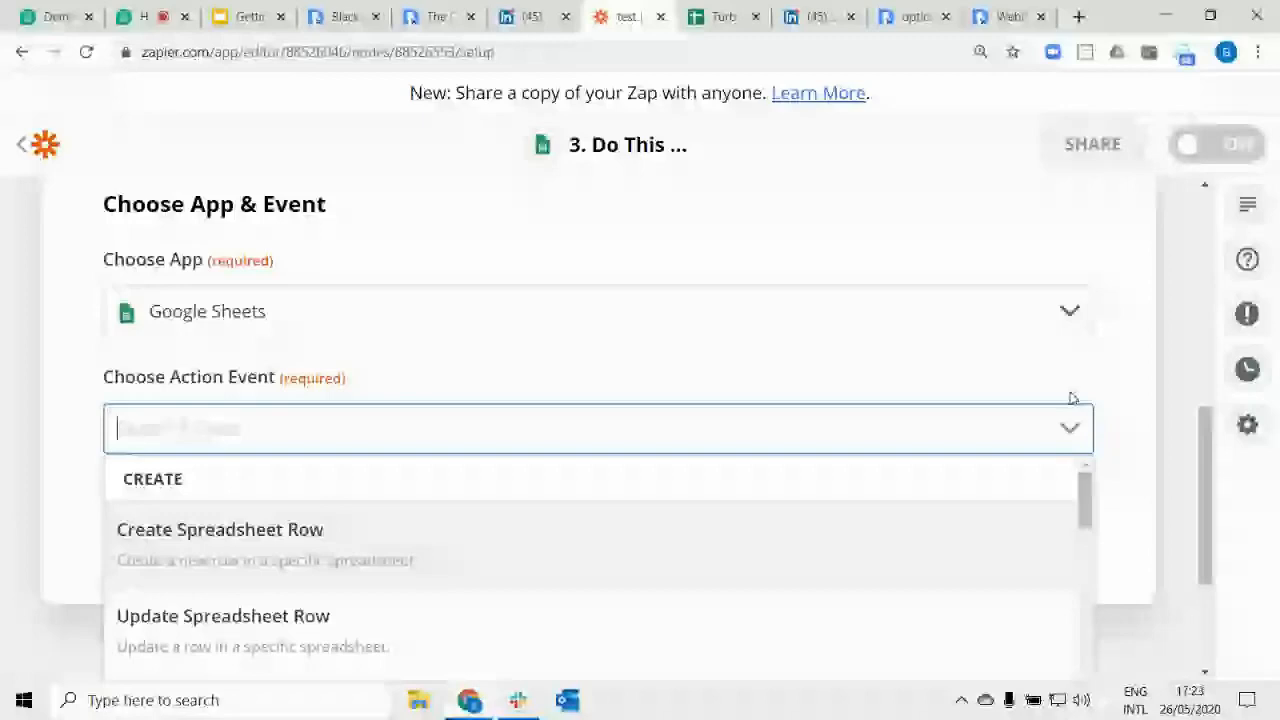
{"action": "scroll", "coordinate": [1071, 398], "scroll_direction": "down", "scroll_amount": 2}
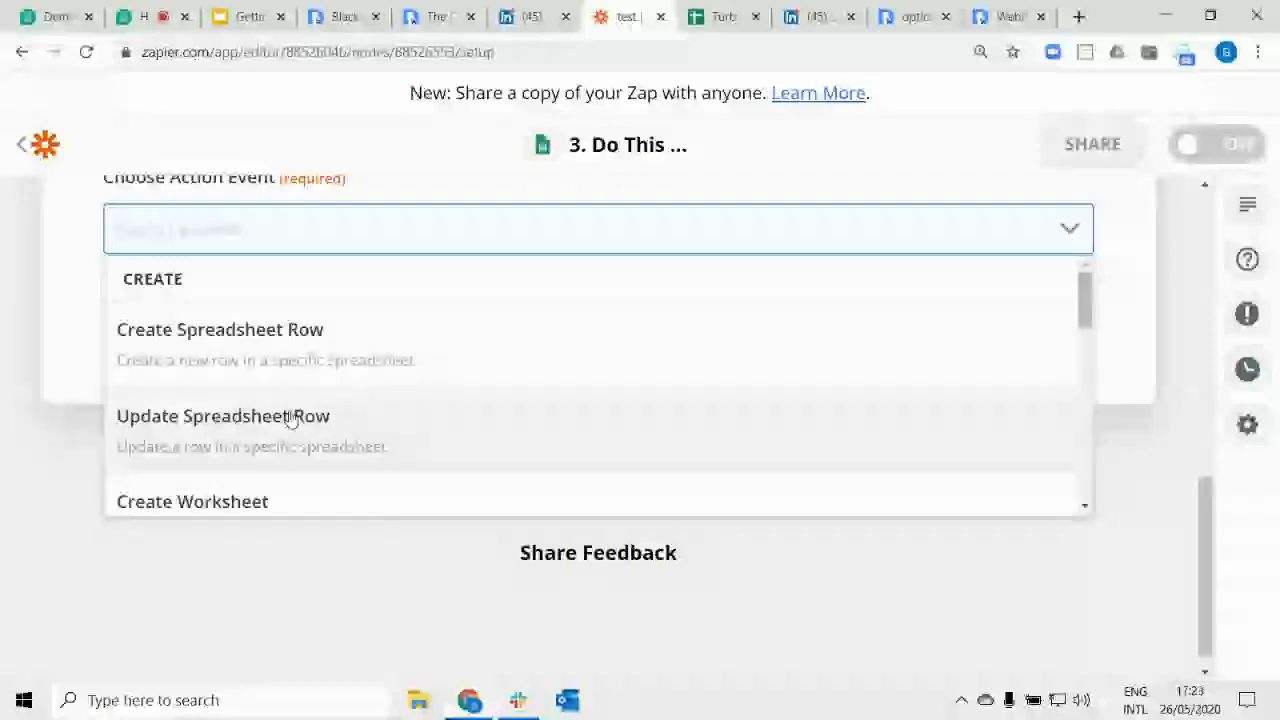
{"action": "left_click", "coordinate": [464, 376]}
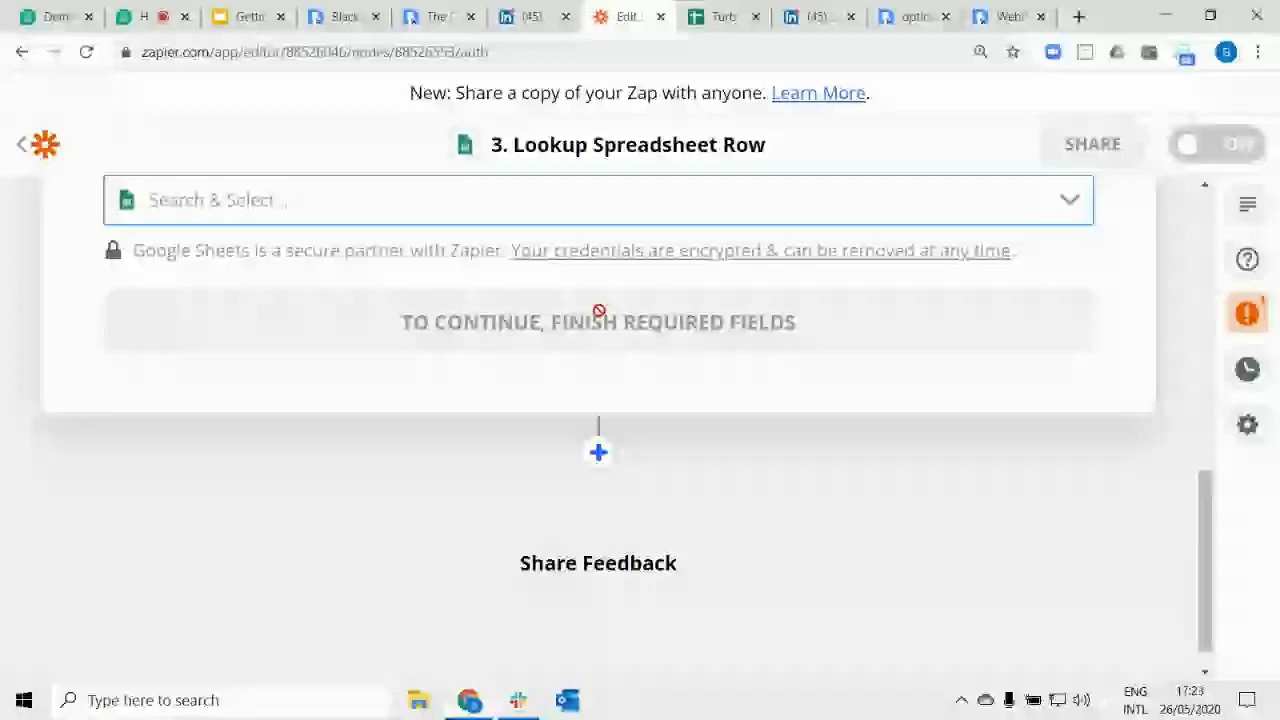
{"action": "left_click", "coordinate": [485, 203]}
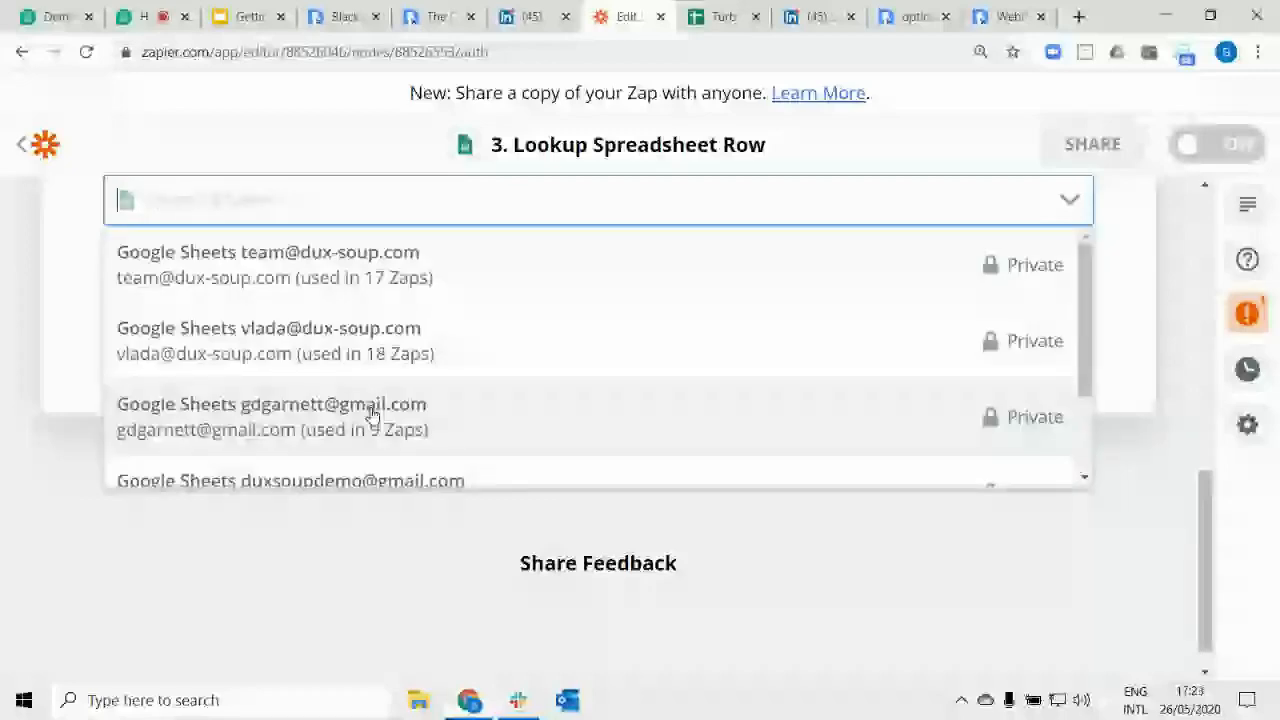
{"action": "left_click", "coordinate": [372, 414]}
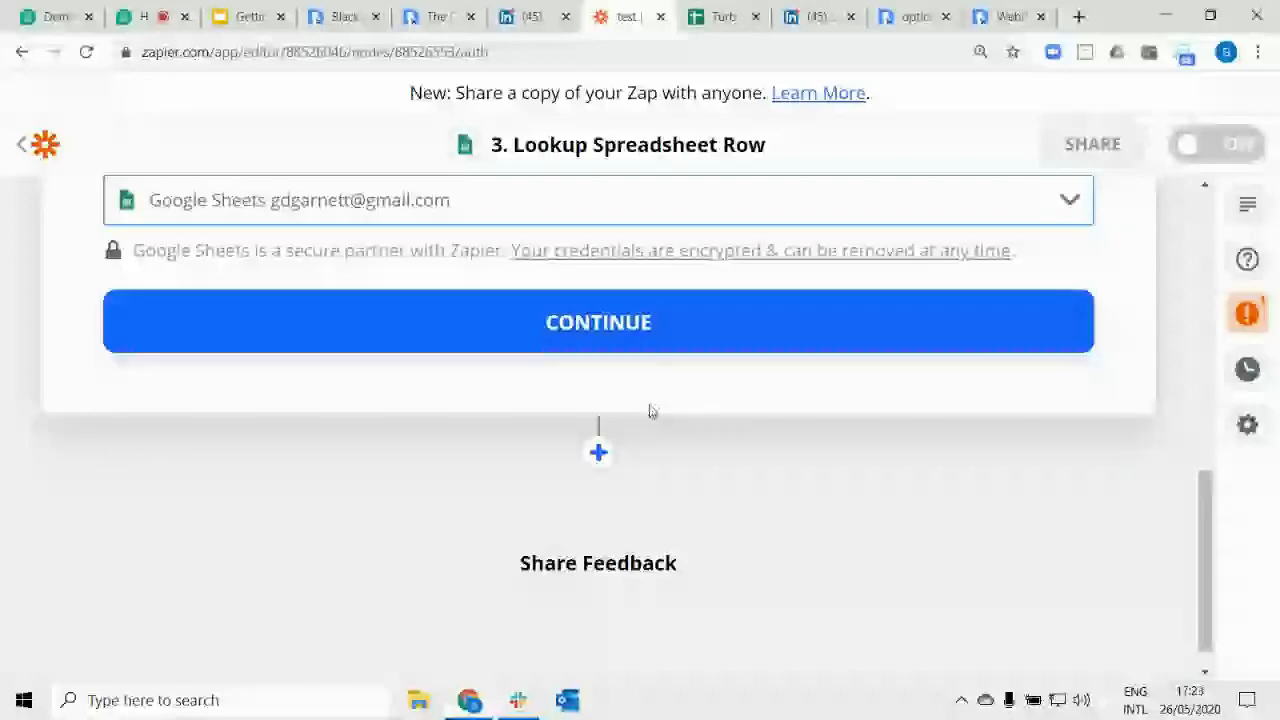
Continue to the lookup fields and choose My Google Drive, the Turbo Demo spreadsheet and its Visit Data worksheet.
{"action": "left_click", "coordinate": [548, 328]}
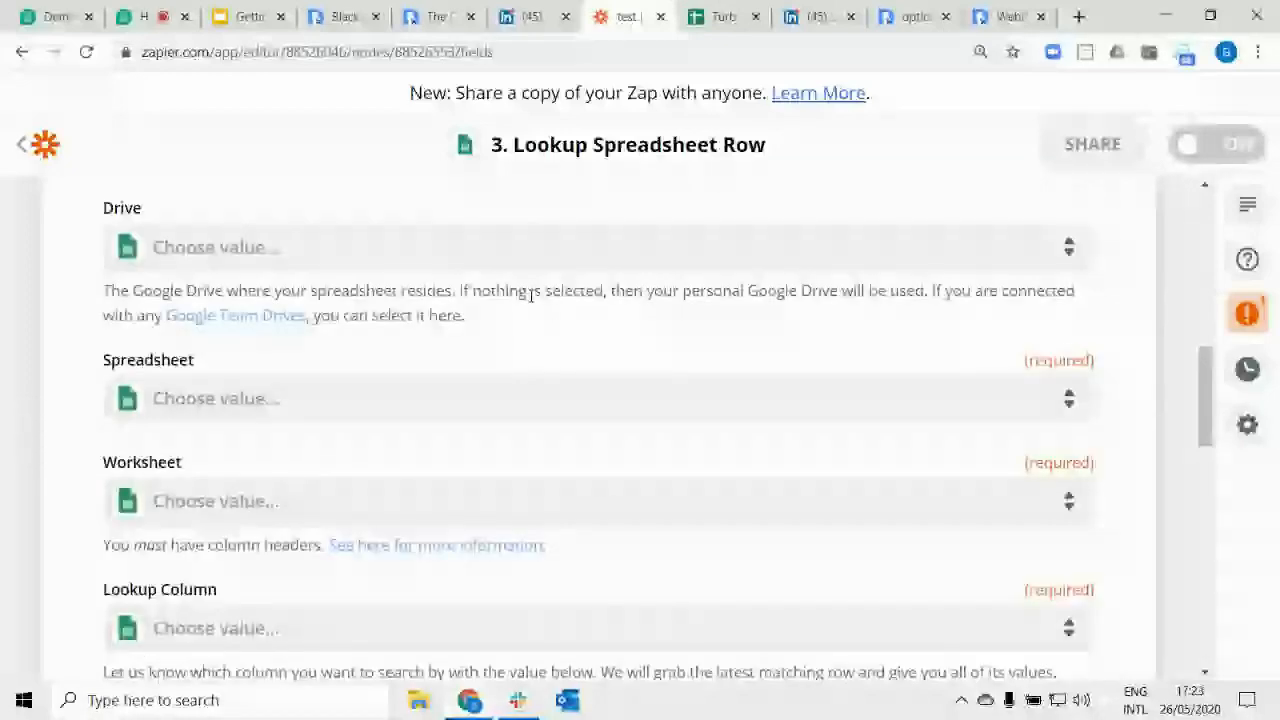
{"action": "left_click", "coordinate": [277, 405]}
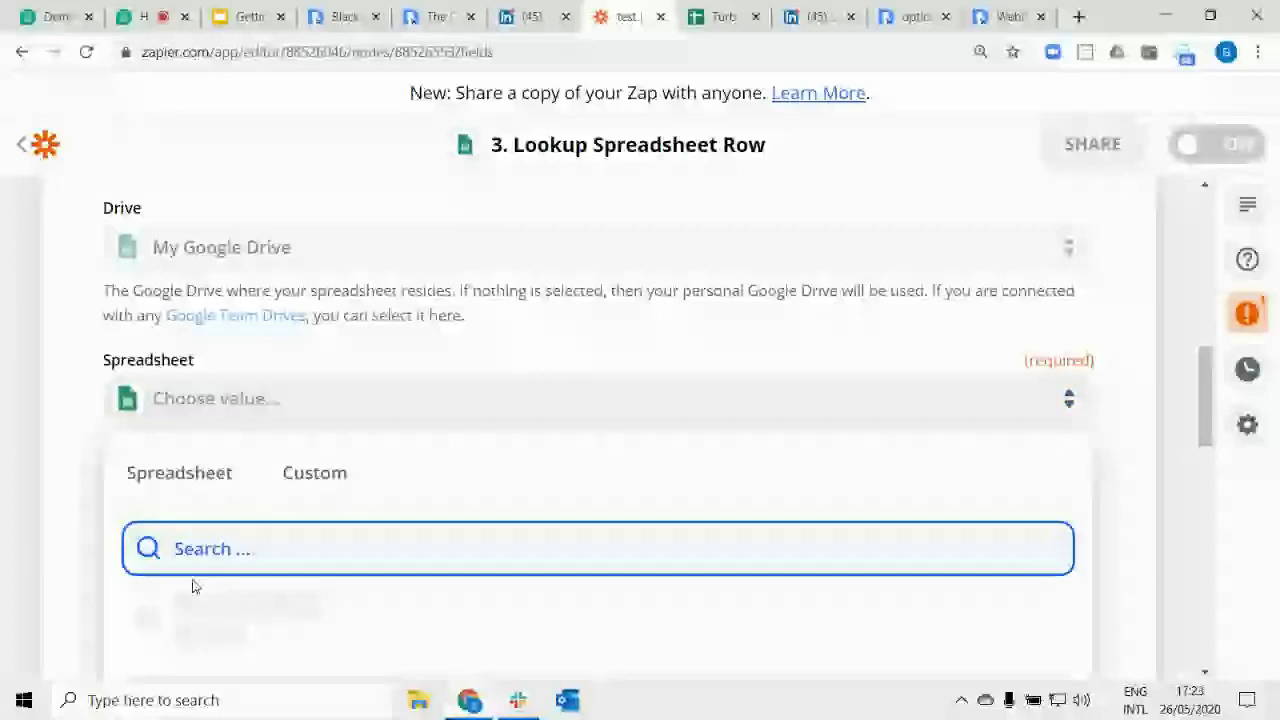
{"action": "left_click", "coordinate": [224, 608]}
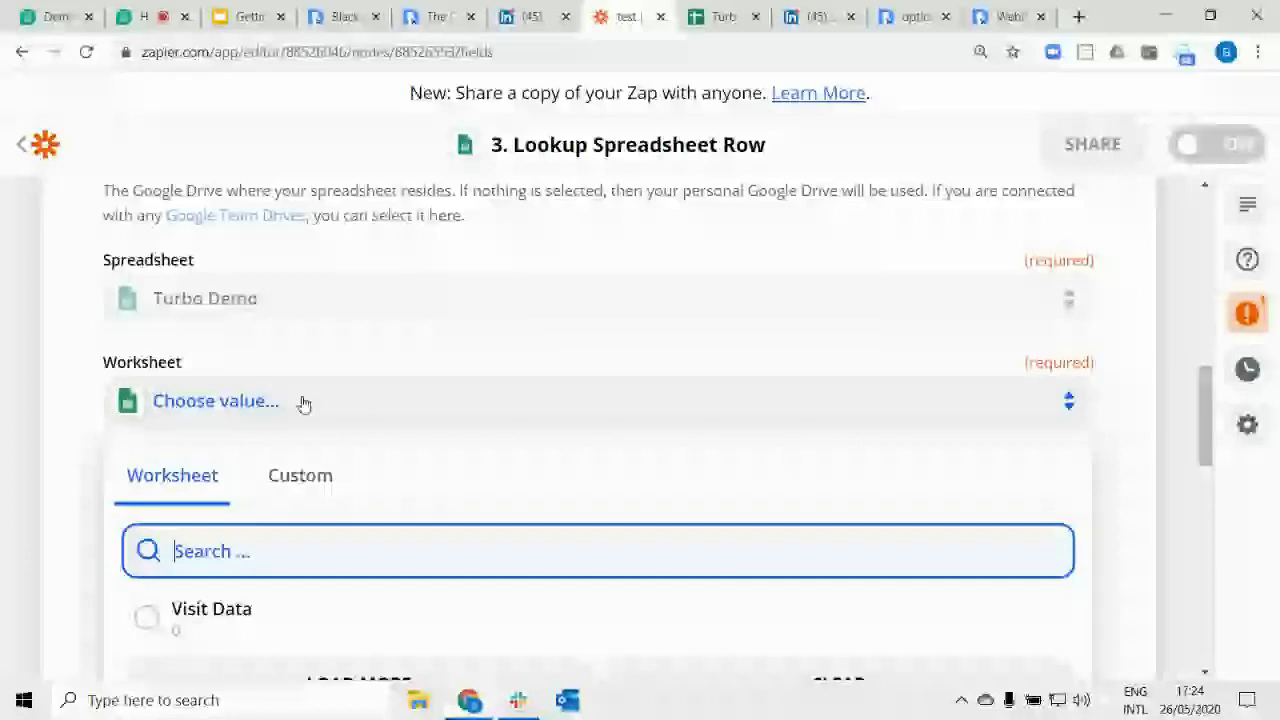
{"action": "left_click", "coordinate": [212, 609]}
Set the Lookup Column to Id and the Lookup Value to the Catch Hook's Data ID field.
{"action": "scroll", "coordinate": [67, 332], "scroll_direction": "down", "scroll_amount": 3}
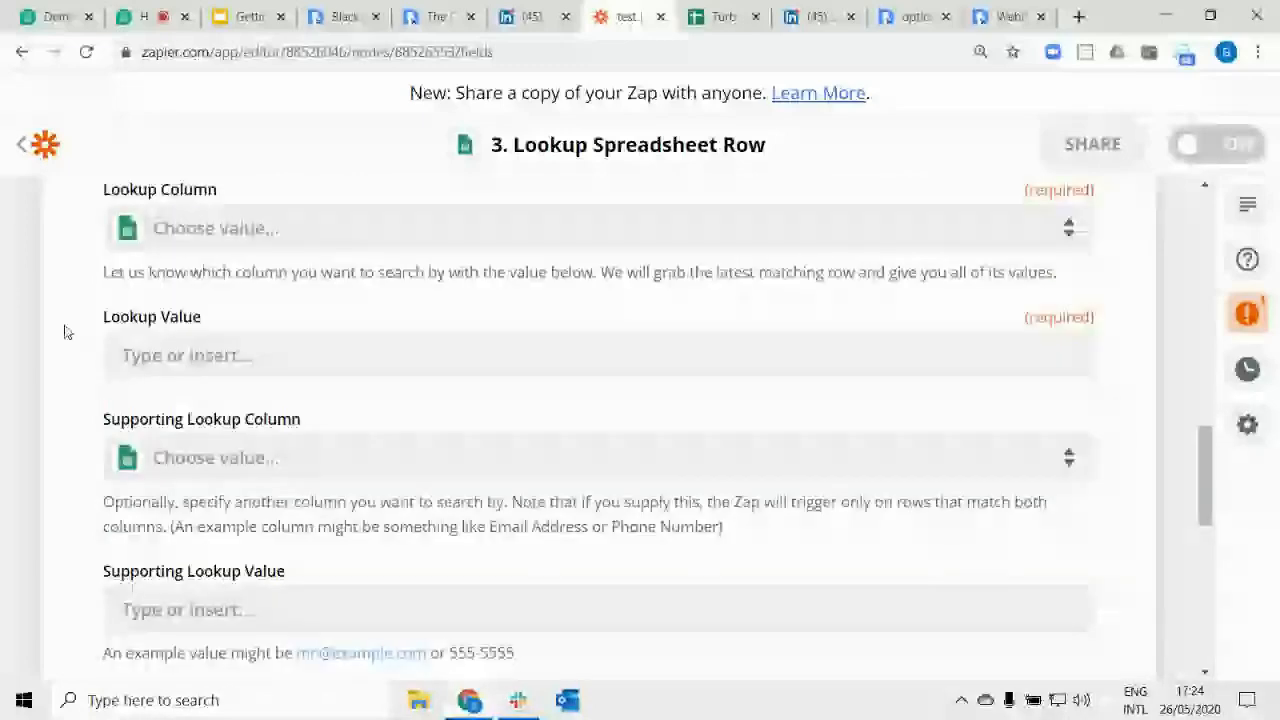
{"action": "left_click", "coordinate": [286, 355]}
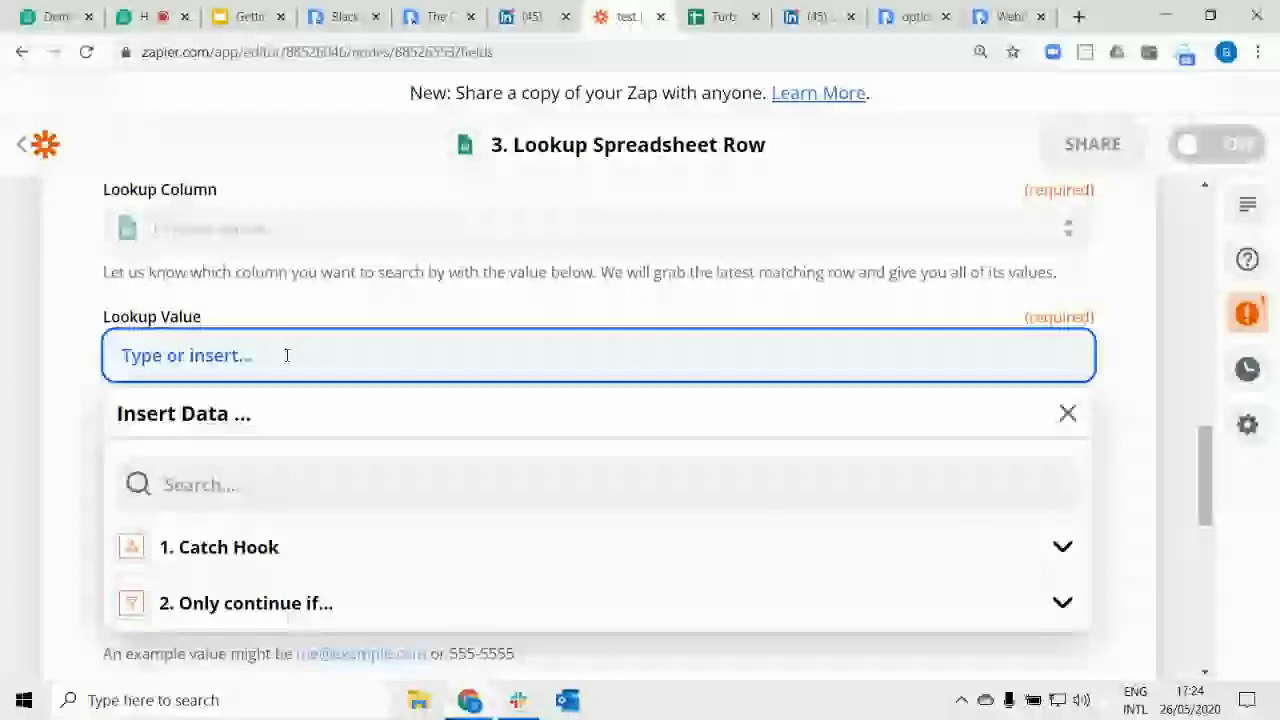
{"action": "left_click", "coordinate": [215, 230]}
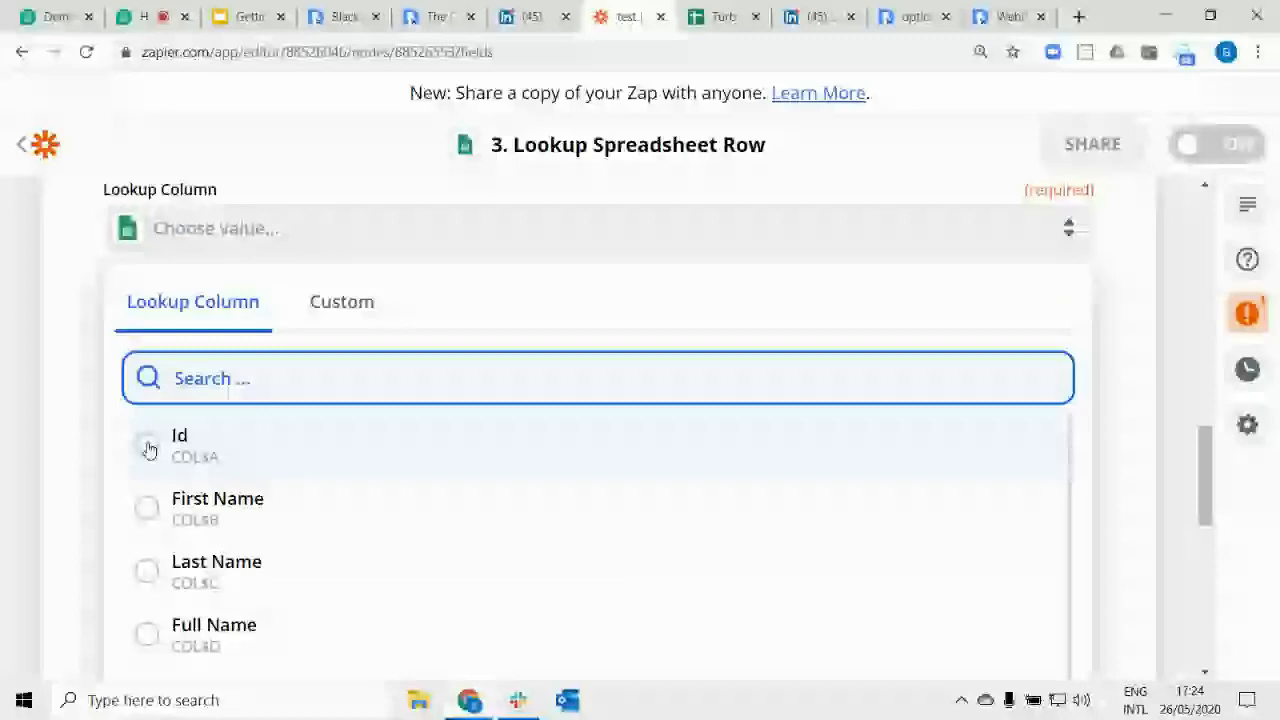
{"action": "left_click", "coordinate": [149, 448]}
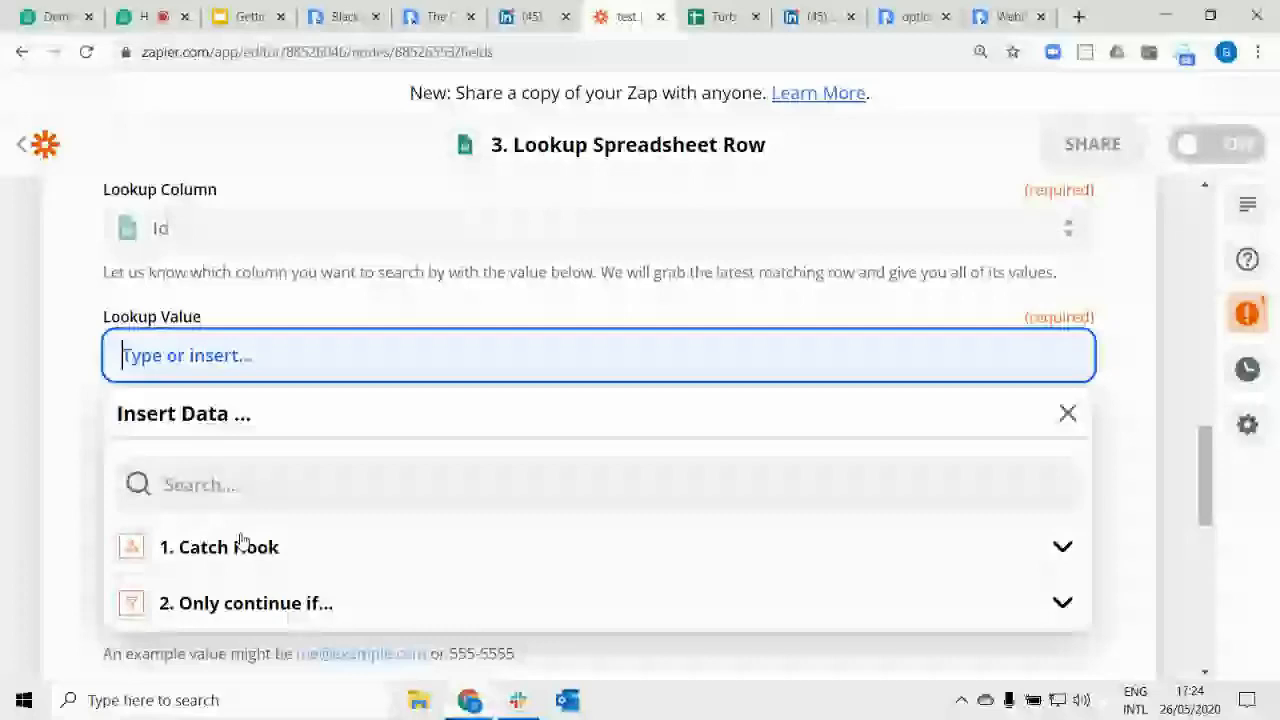
{"action": "left_click", "coordinate": [242, 546]}
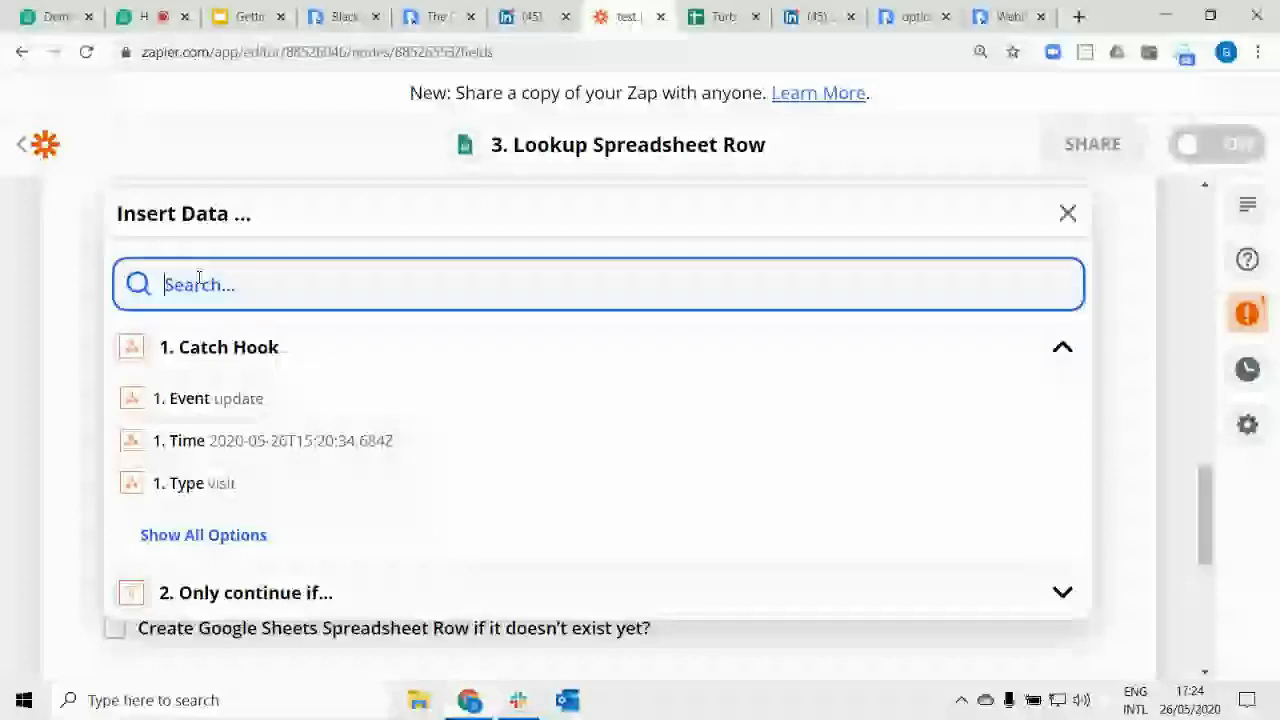
{"action": "type", "text": "id"}
{"action": "left_click", "coordinate": [258, 443]}
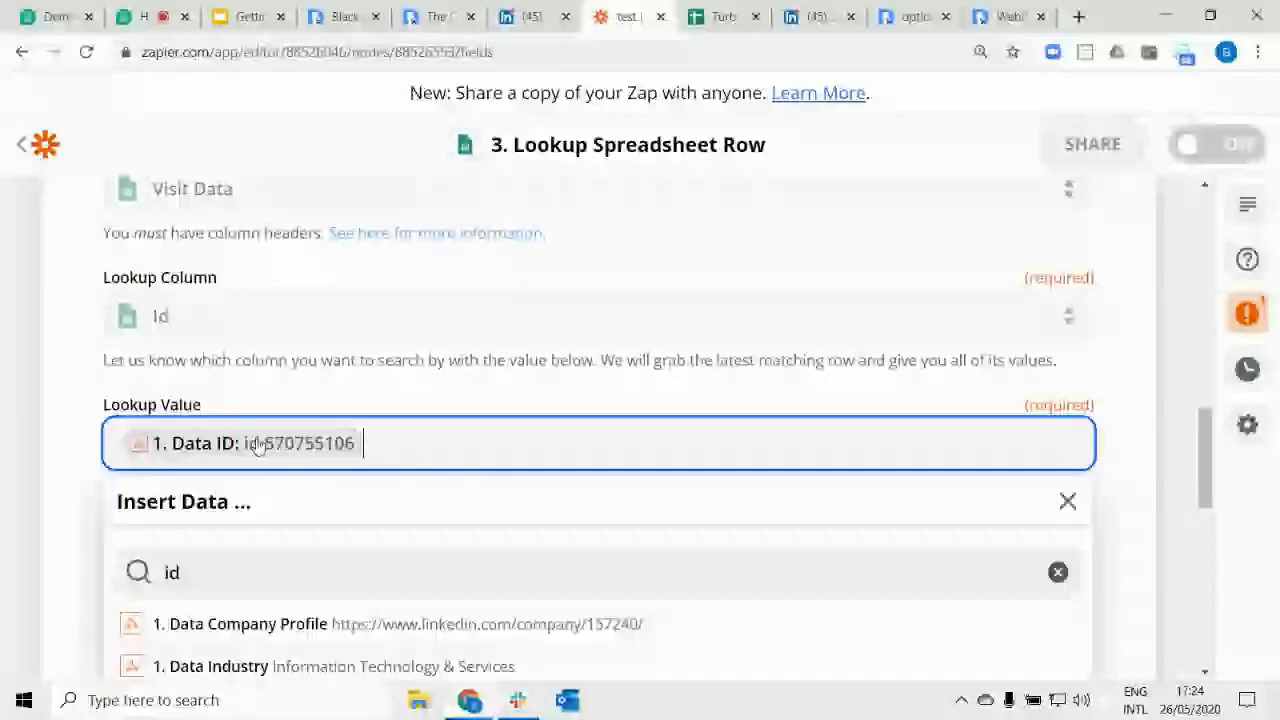
{"action": "left_click", "coordinate": [75, 453]}
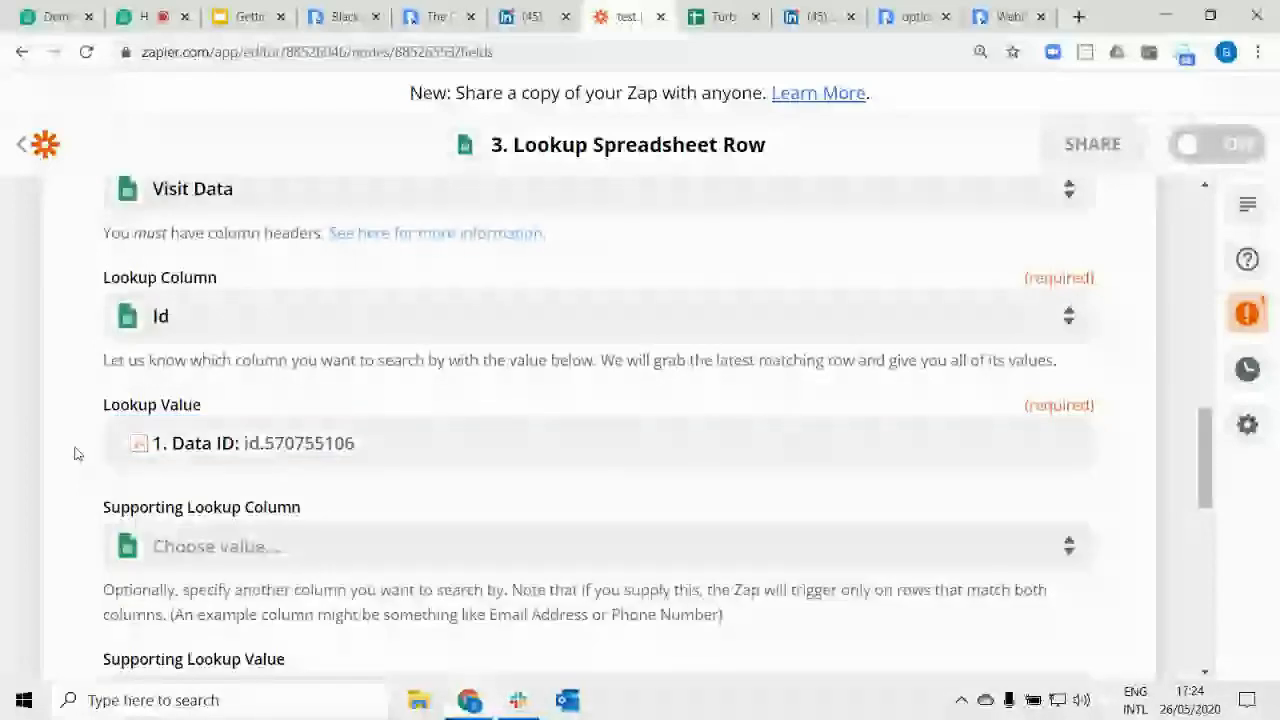
Enable creating the spreadsheet row if it doesn't exist yet, and map its Id column to Data ID.
{"action": "scroll", "coordinate": [118, 420], "scroll_direction": "down", "scroll_amount": 5}
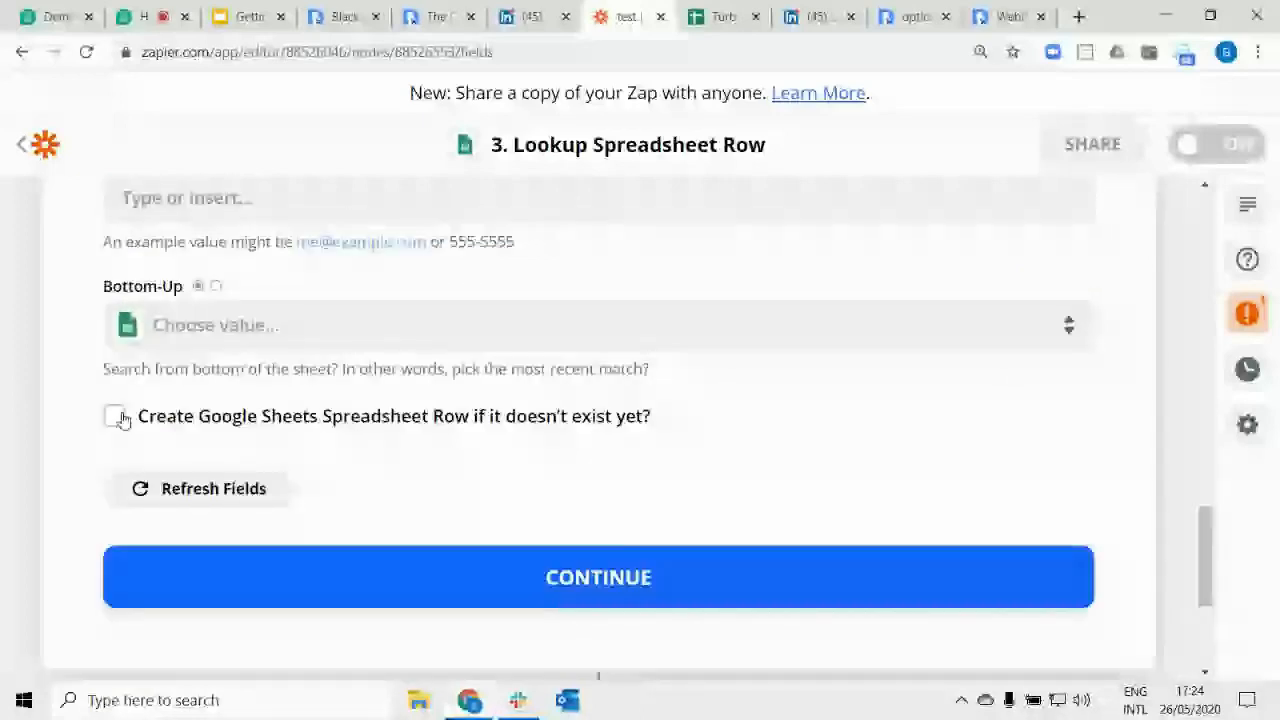
{"action": "left_click", "coordinate": [116, 417]}
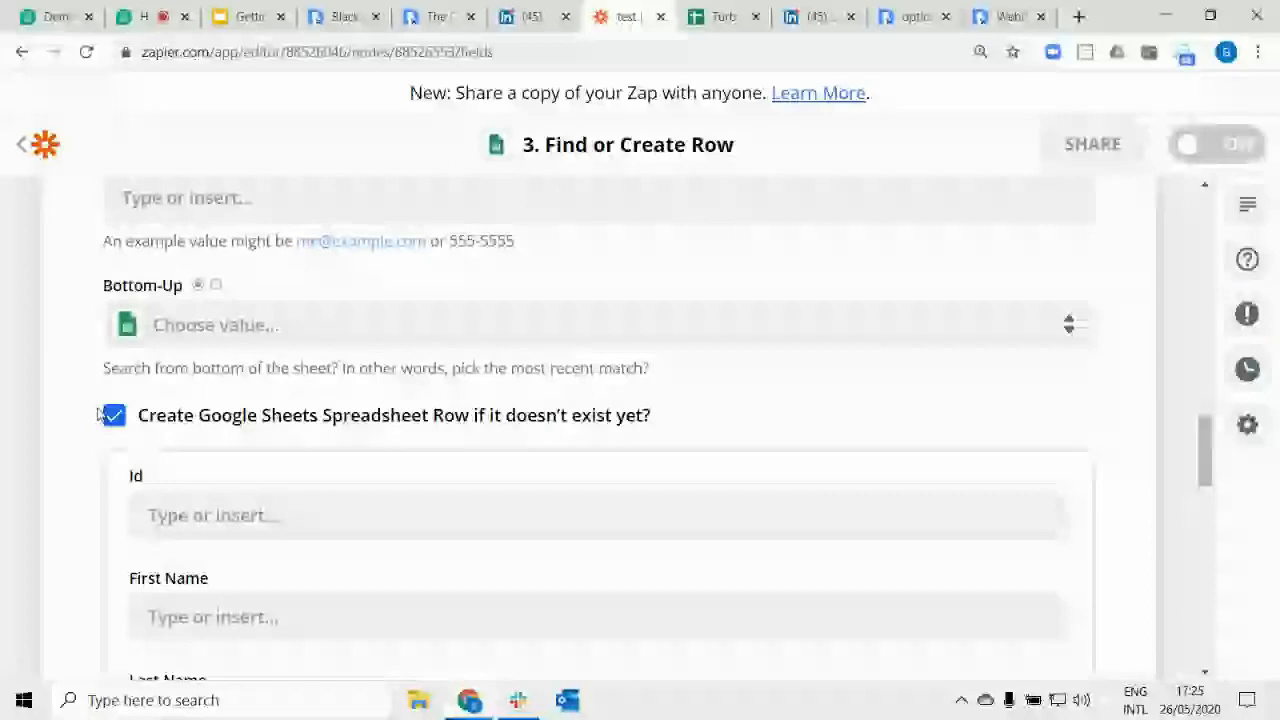
{"action": "scroll", "coordinate": [204, 306], "scroll_direction": "down", "scroll_amount": 2}
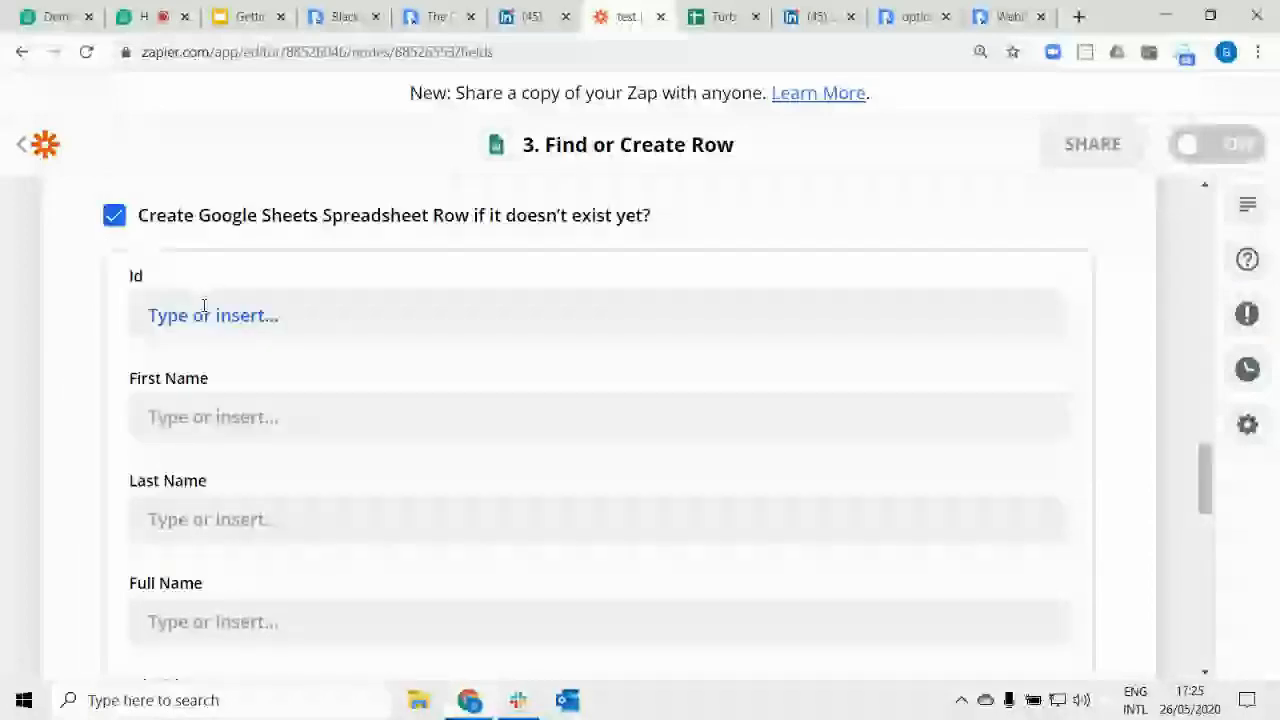
{"action": "left_click", "coordinate": [204, 315]}
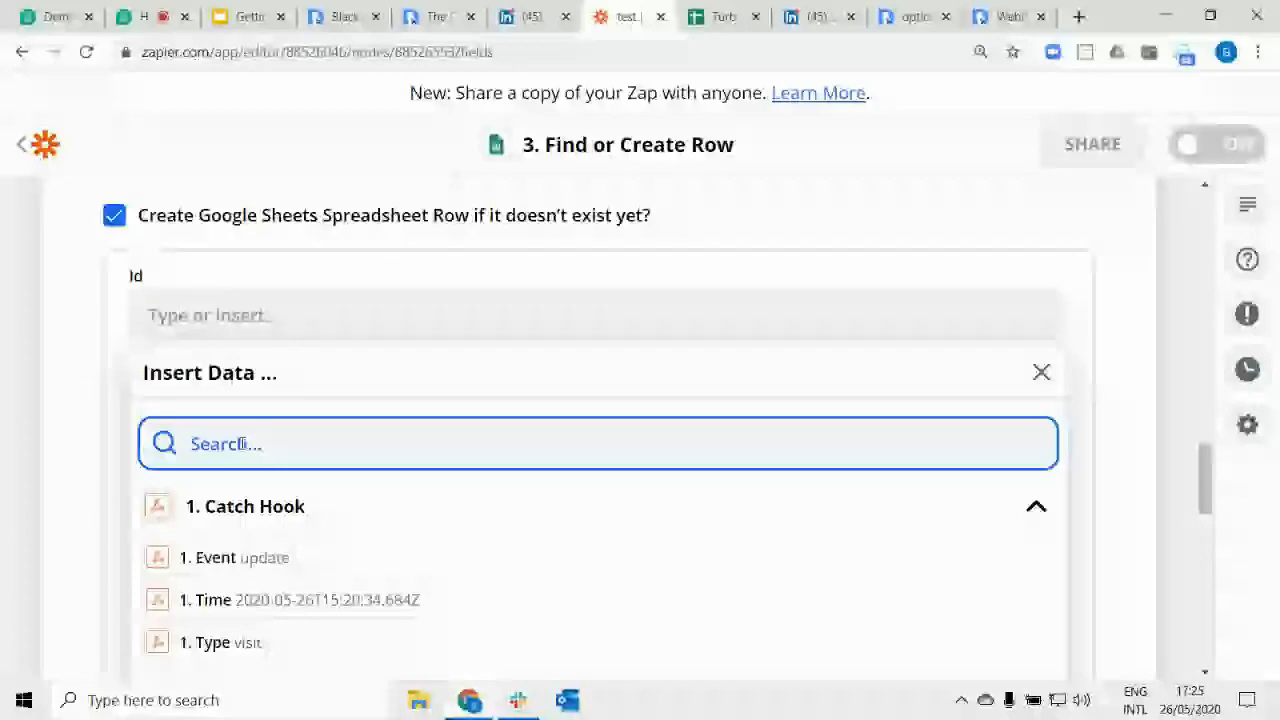
{"action": "type", "text": "id"}
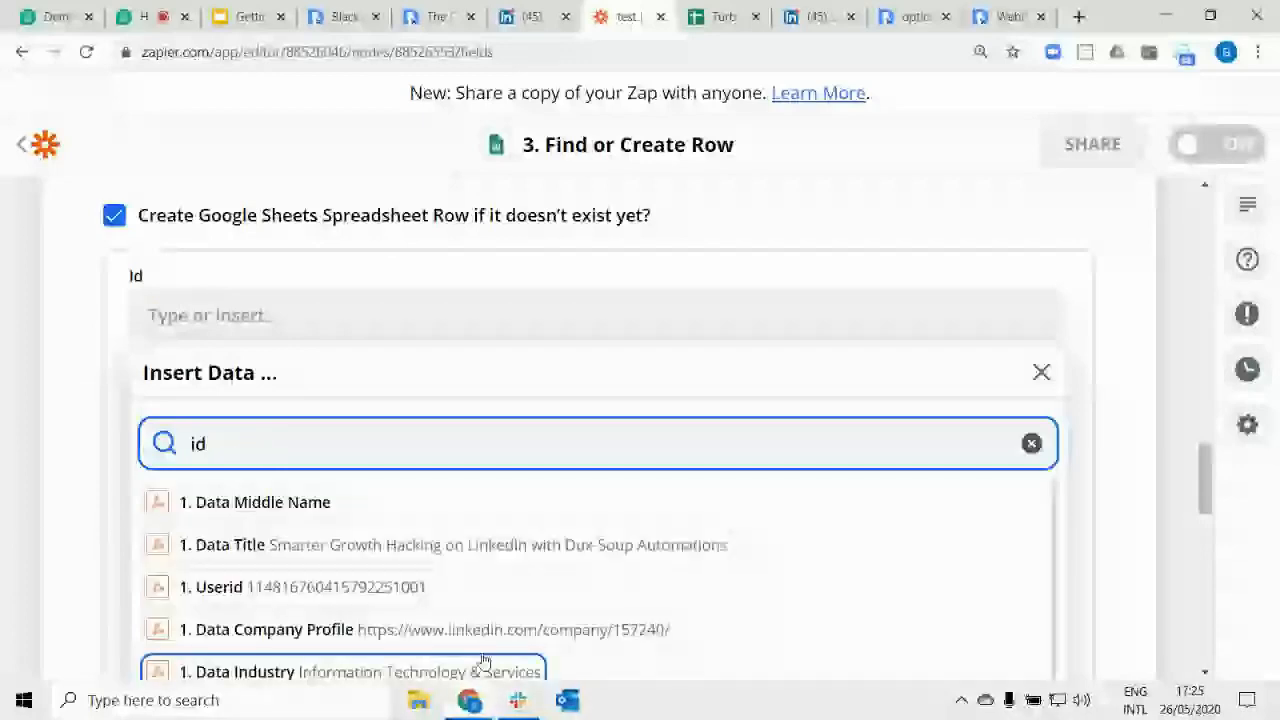
{"action": "scroll", "coordinate": [452, 590], "scroll_direction": "down", "scroll_amount": 2}
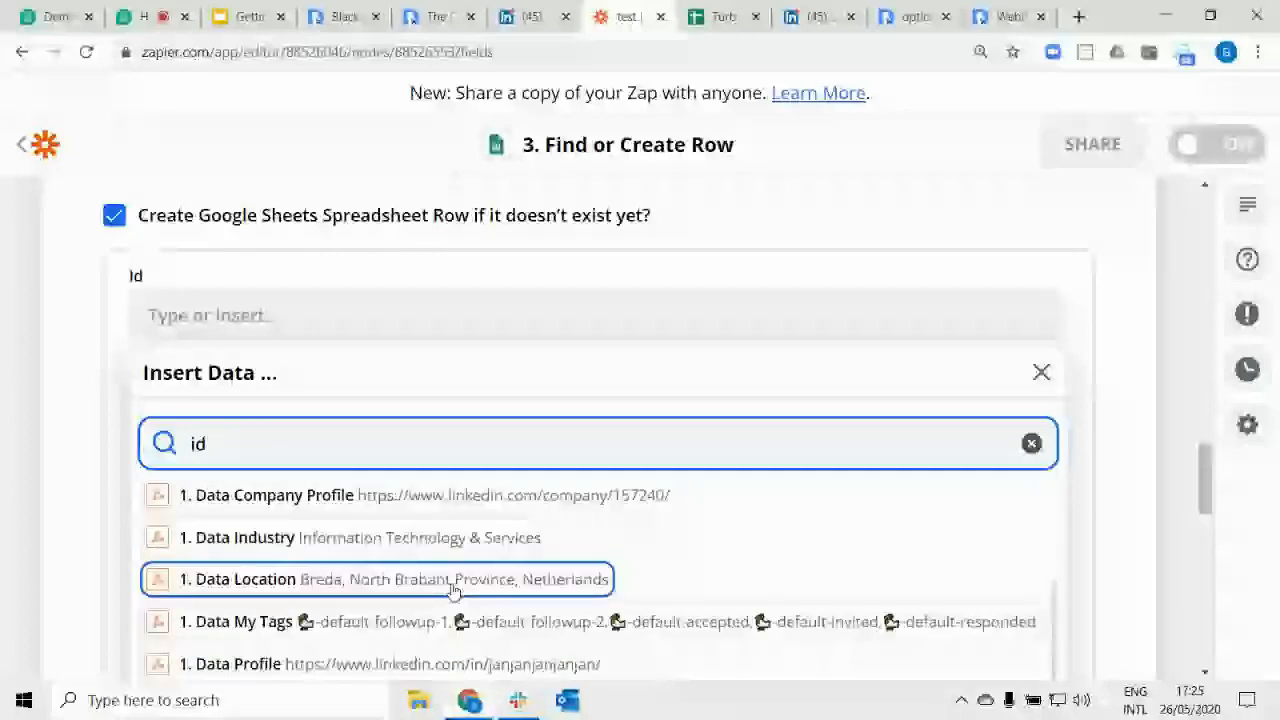
{"action": "scroll", "coordinate": [453, 591], "scroll_direction": "up", "scroll_amount": 2}
{"action": "left_click", "coordinate": [301, 545]}
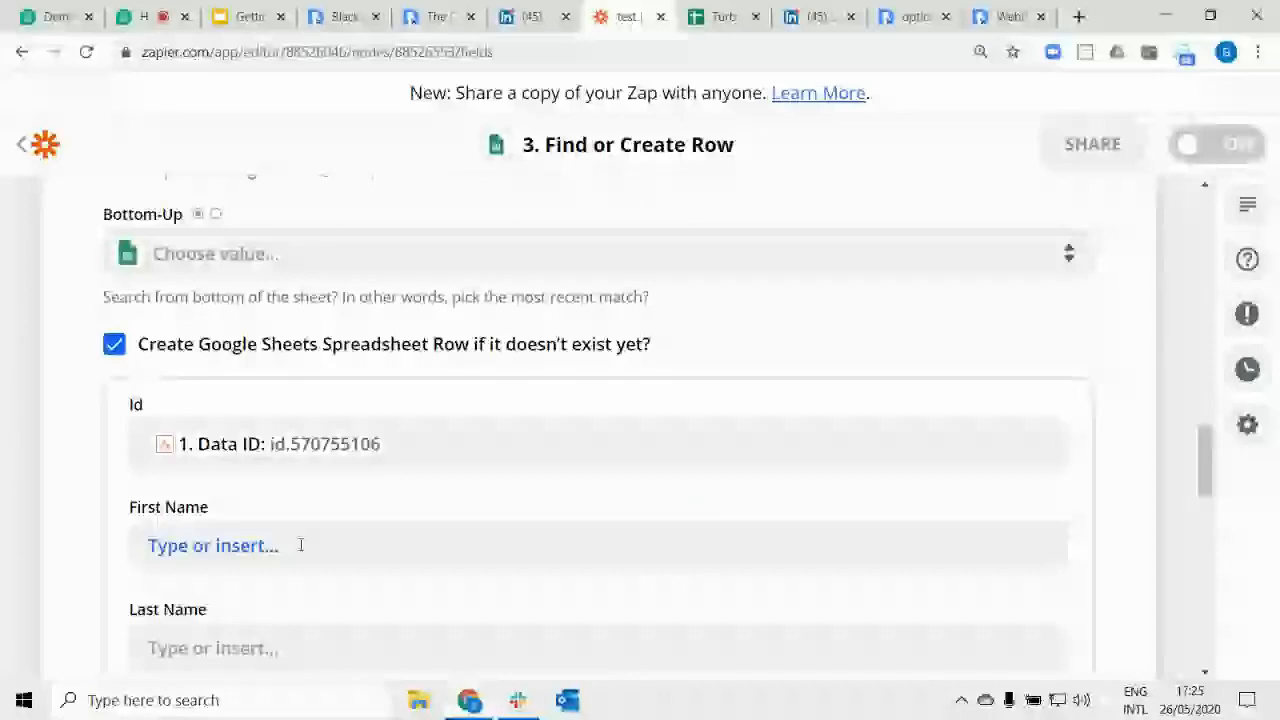
Map the new row's First Name column to Data First Name and its Last Name column to Data Last Name.
{"action": "left_click", "coordinate": [264, 545]}
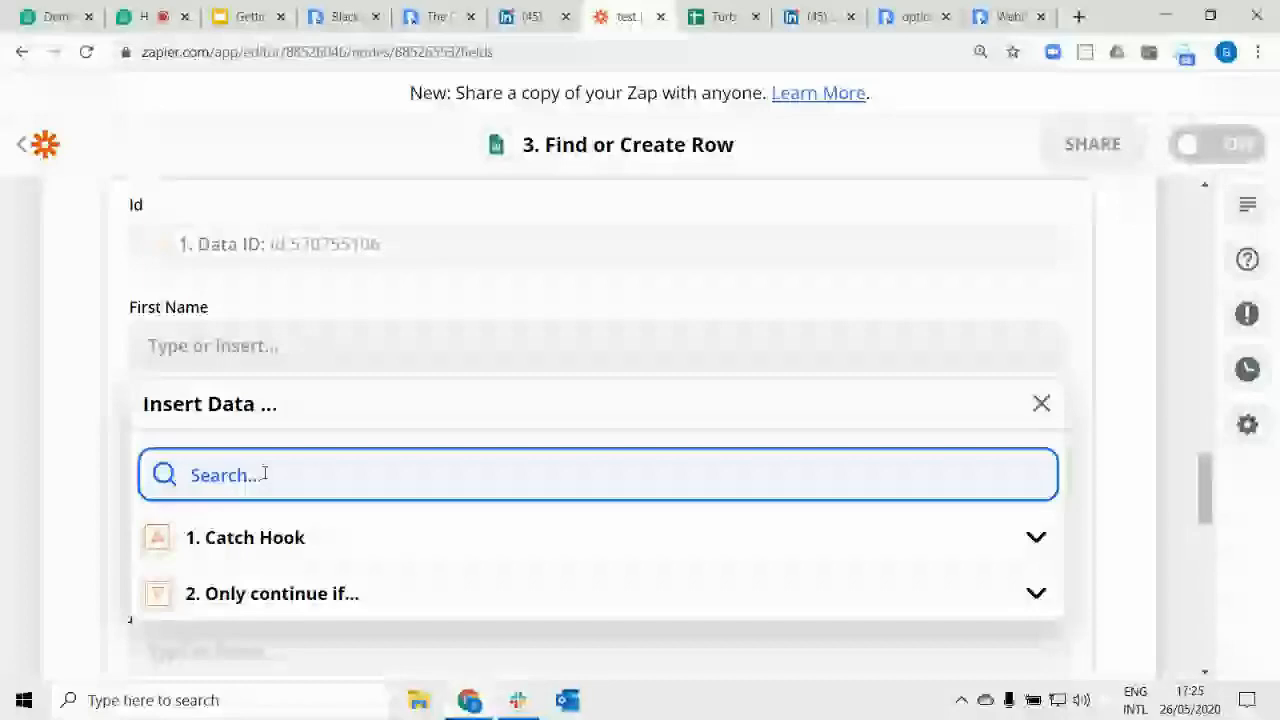
{"action": "type", "text": "name"}
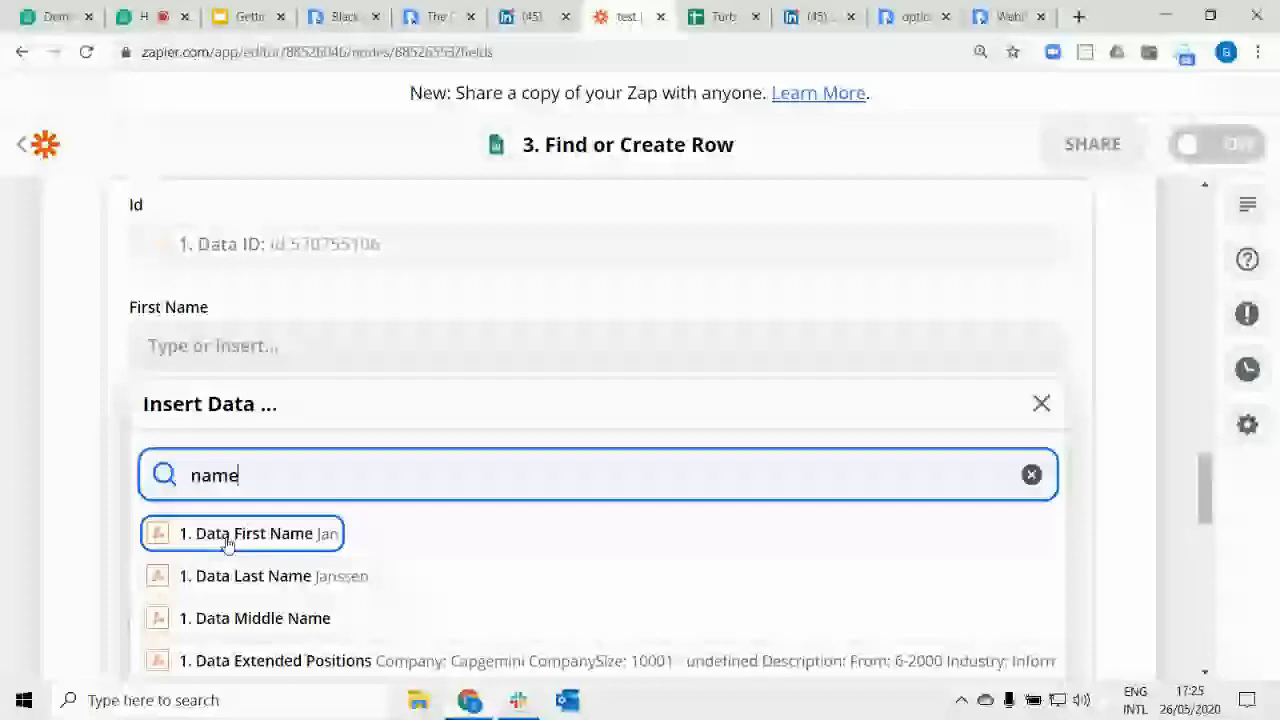
{"action": "left_click", "coordinate": [228, 543]}
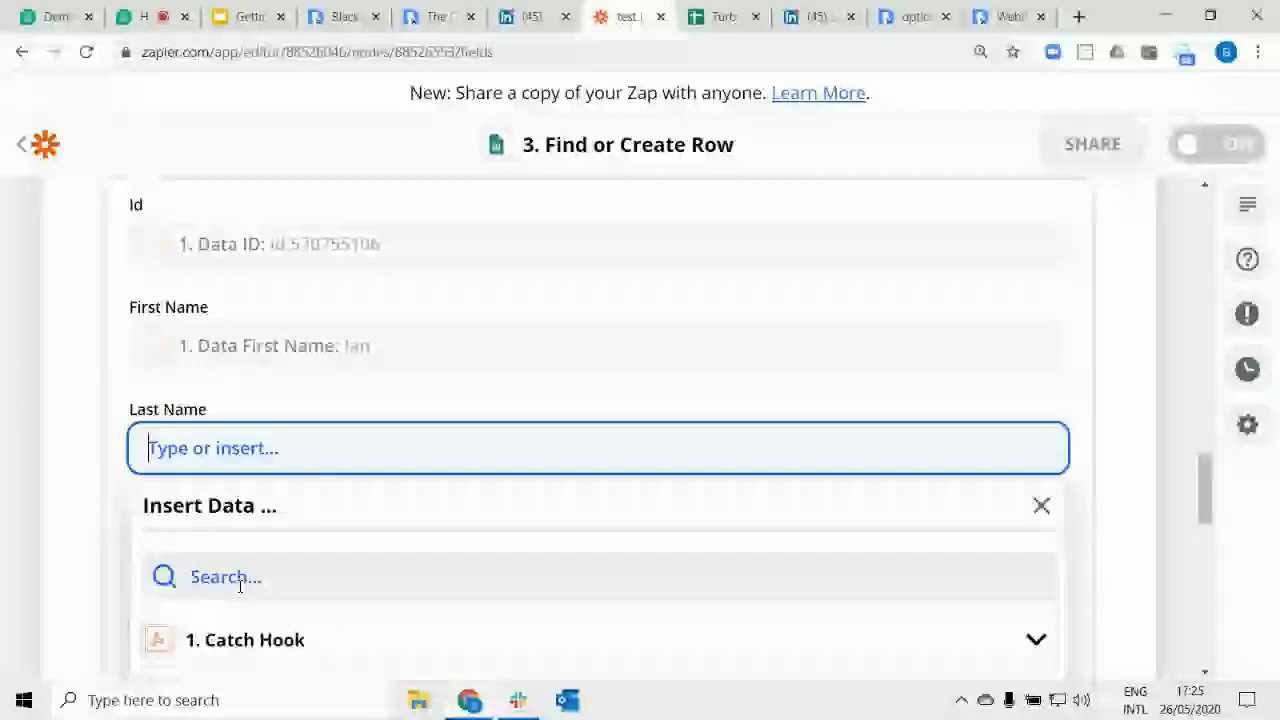
{"action": "left_click", "coordinate": [240, 587]}
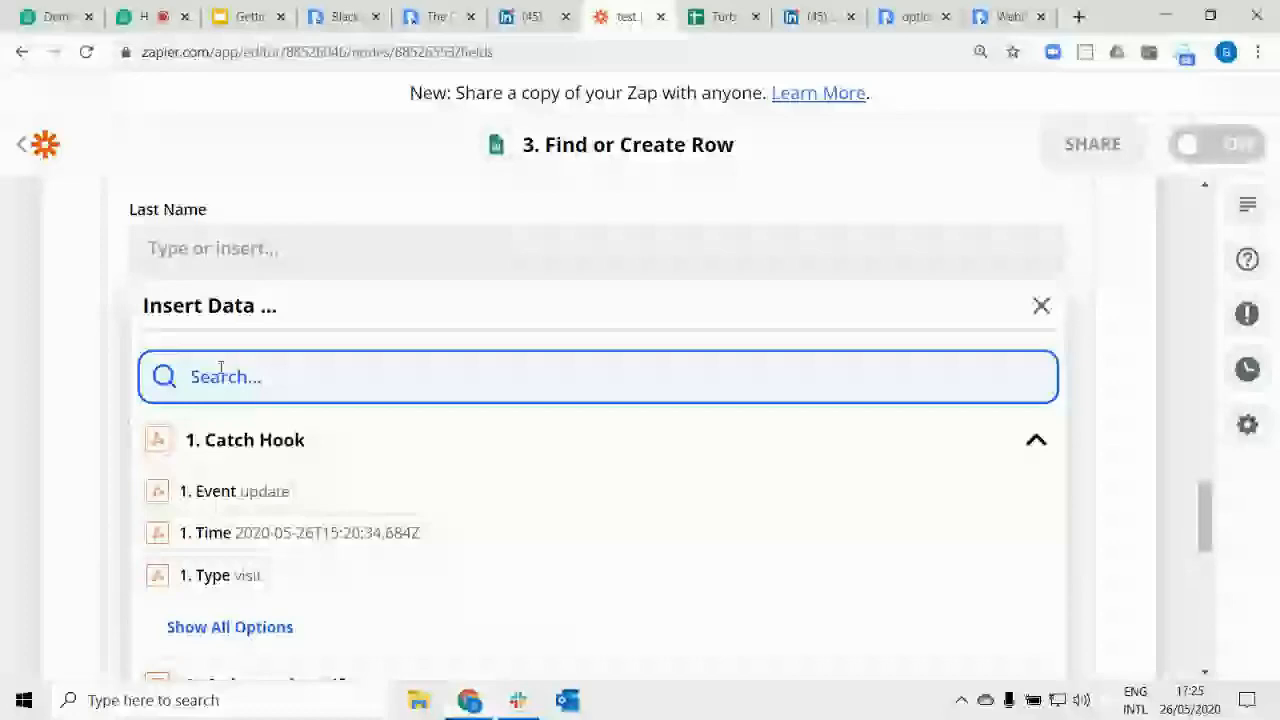
{"action": "type", "text": "name"}
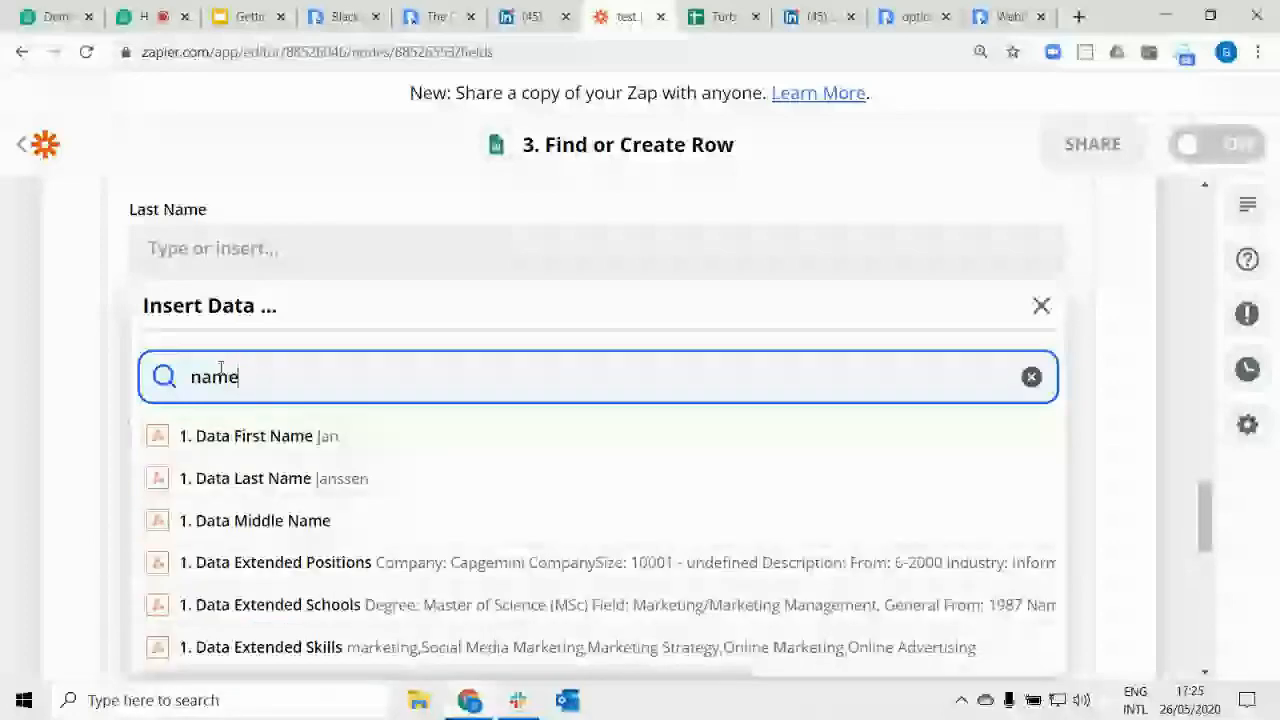
{"action": "left_click", "coordinate": [245, 478]}
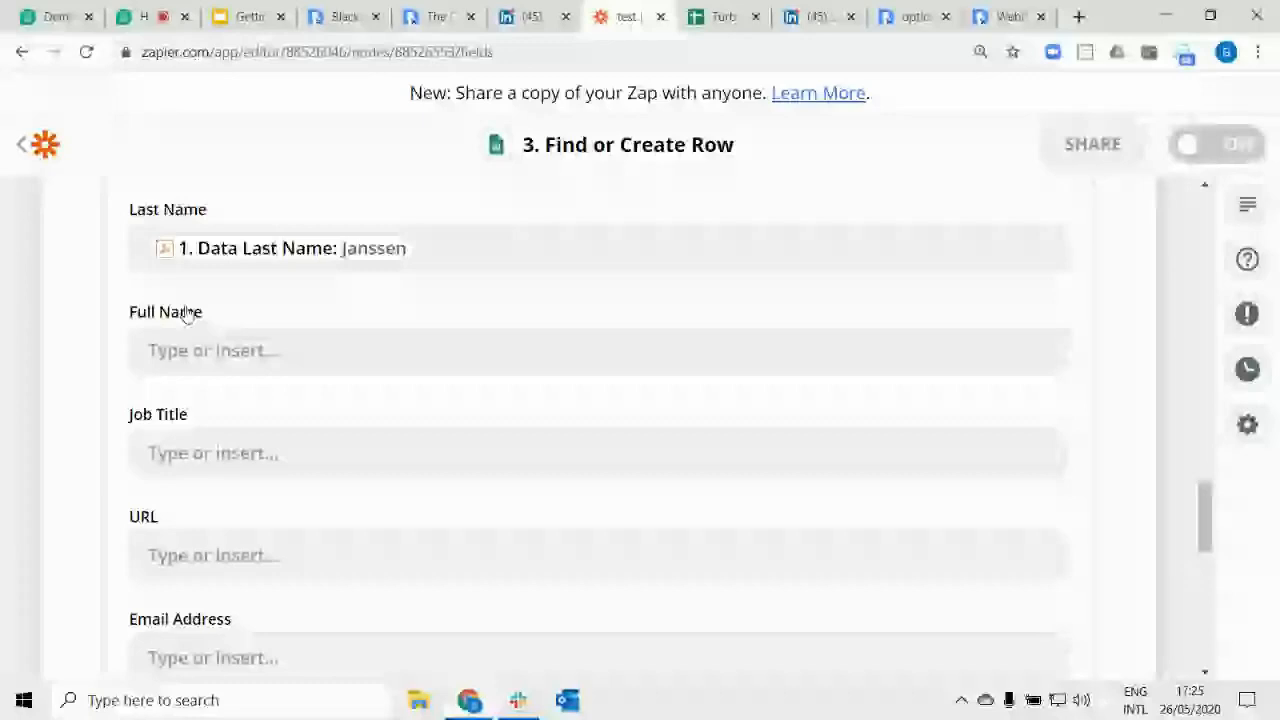
Fill the Full Name column with Data First Name followed by Data Last Name.
{"action": "left_click", "coordinate": [216, 350]}
{"action": "type", "text": "na"}
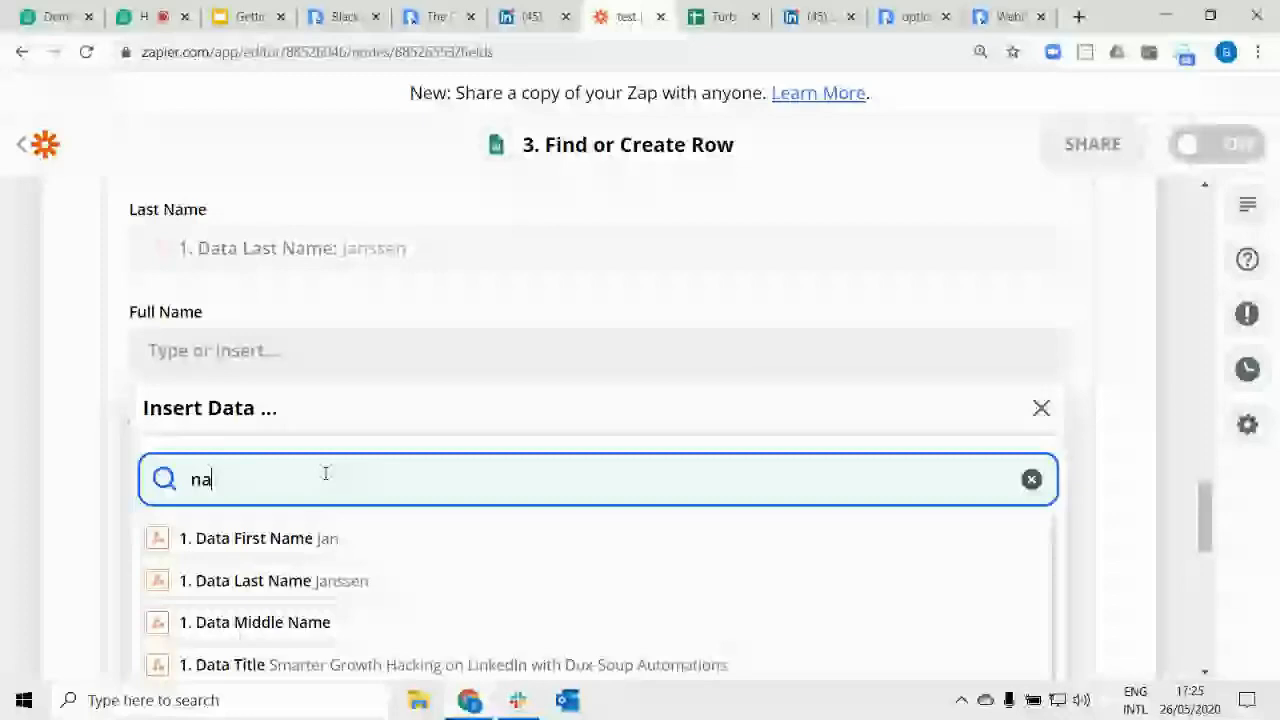
{"action": "type", "text": "me"}
{"action": "left_click", "coordinate": [235, 538]}
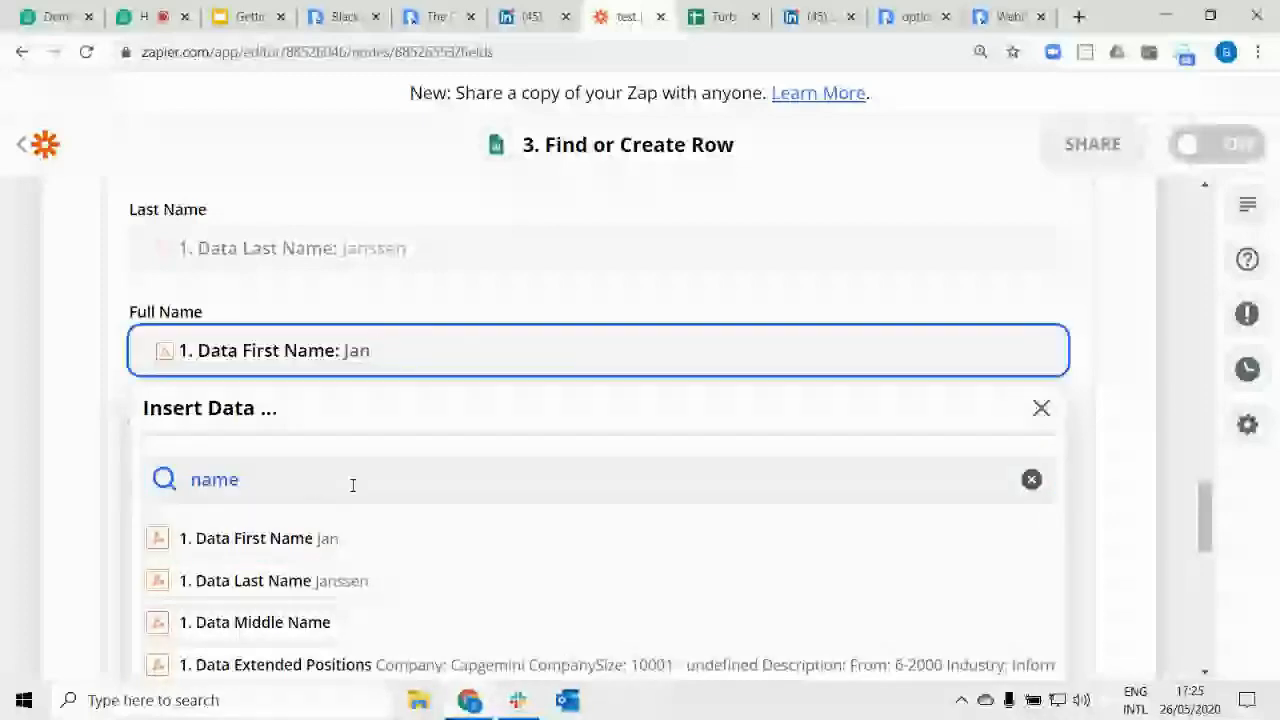
{"action": "left_click", "coordinate": [290, 581]}
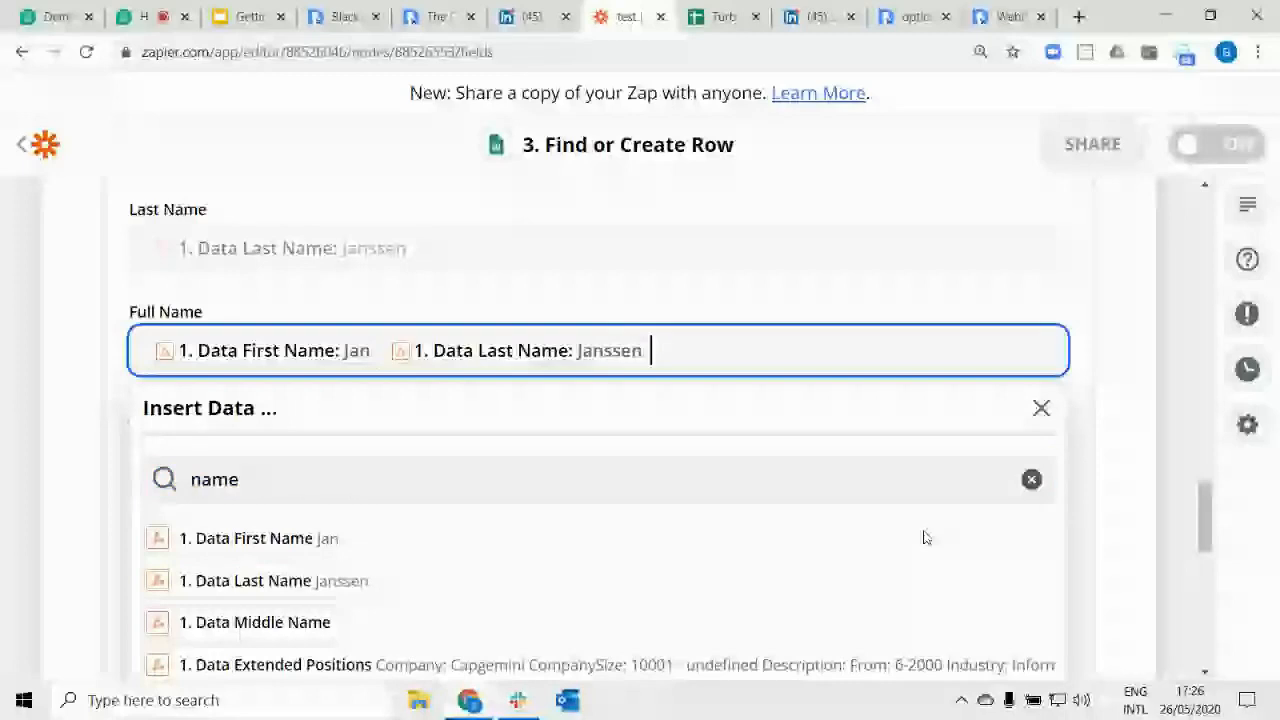
Map the Job Title column to Data Title and the URL column to Data Profile from the Catch Hook.
{"action": "scroll", "coordinate": [926, 538], "scroll_direction": "down", "scroll_amount": 2}
{"action": "left_click", "coordinate": [265, 254]}
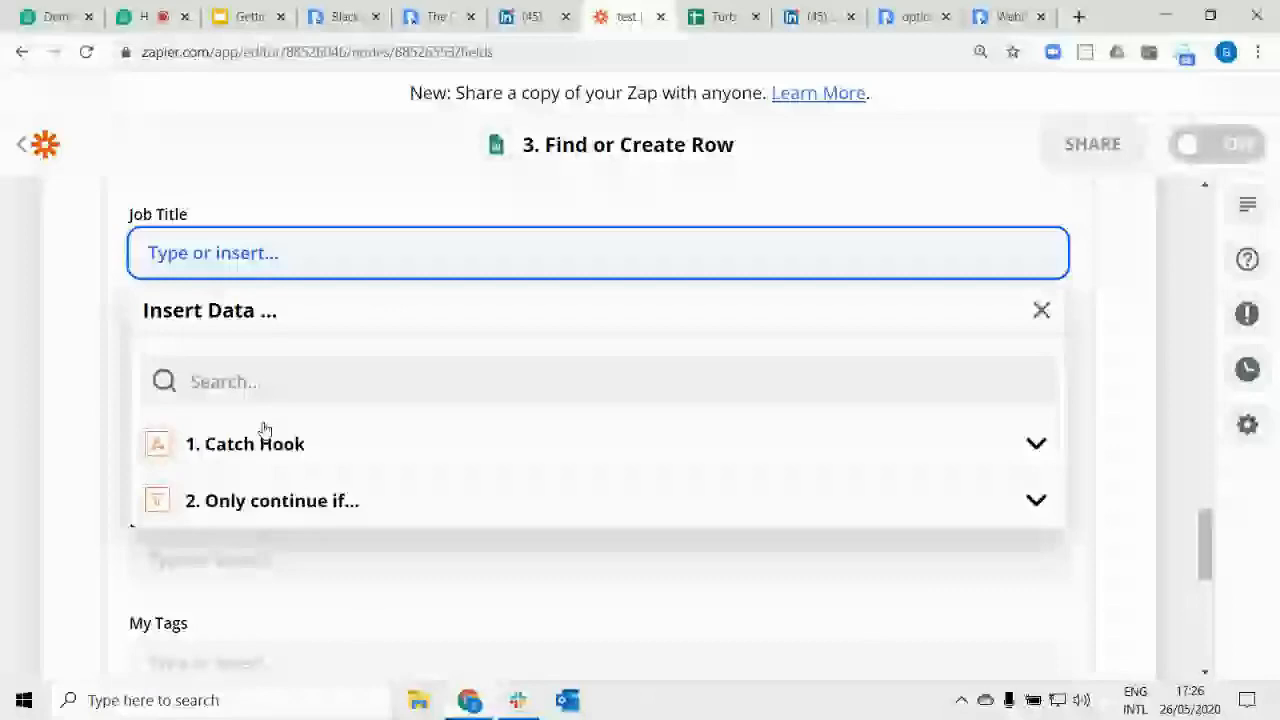
{"action": "left_click", "coordinate": [265, 440]}
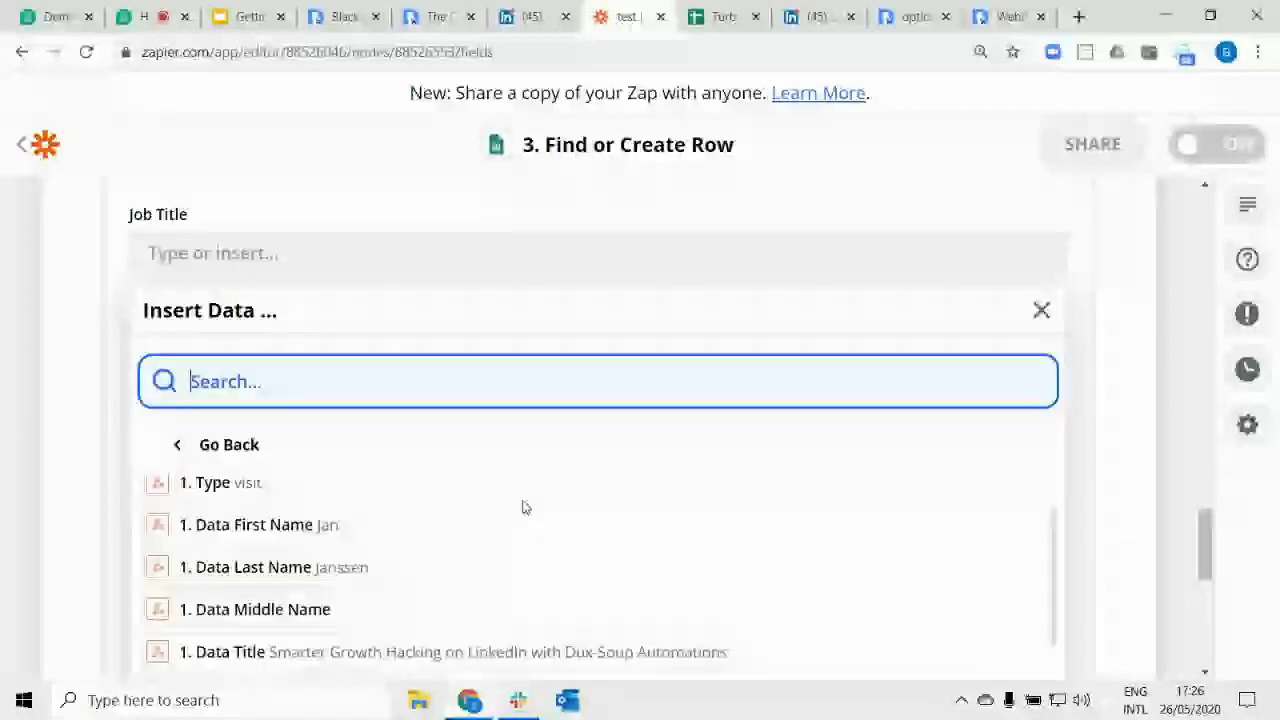
{"action": "left_click", "coordinate": [380, 654]}
{"action": "left_click", "coordinate": [220, 355]}
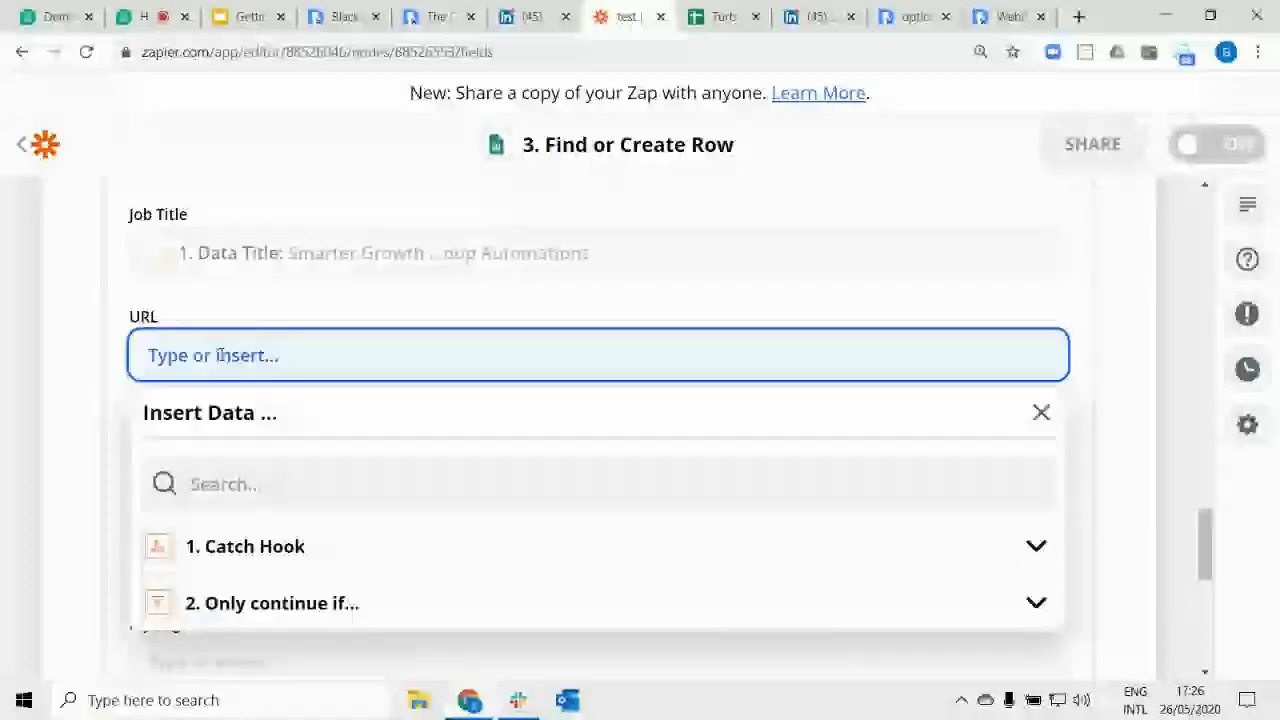
{"action": "left_click", "coordinate": [400, 546]}
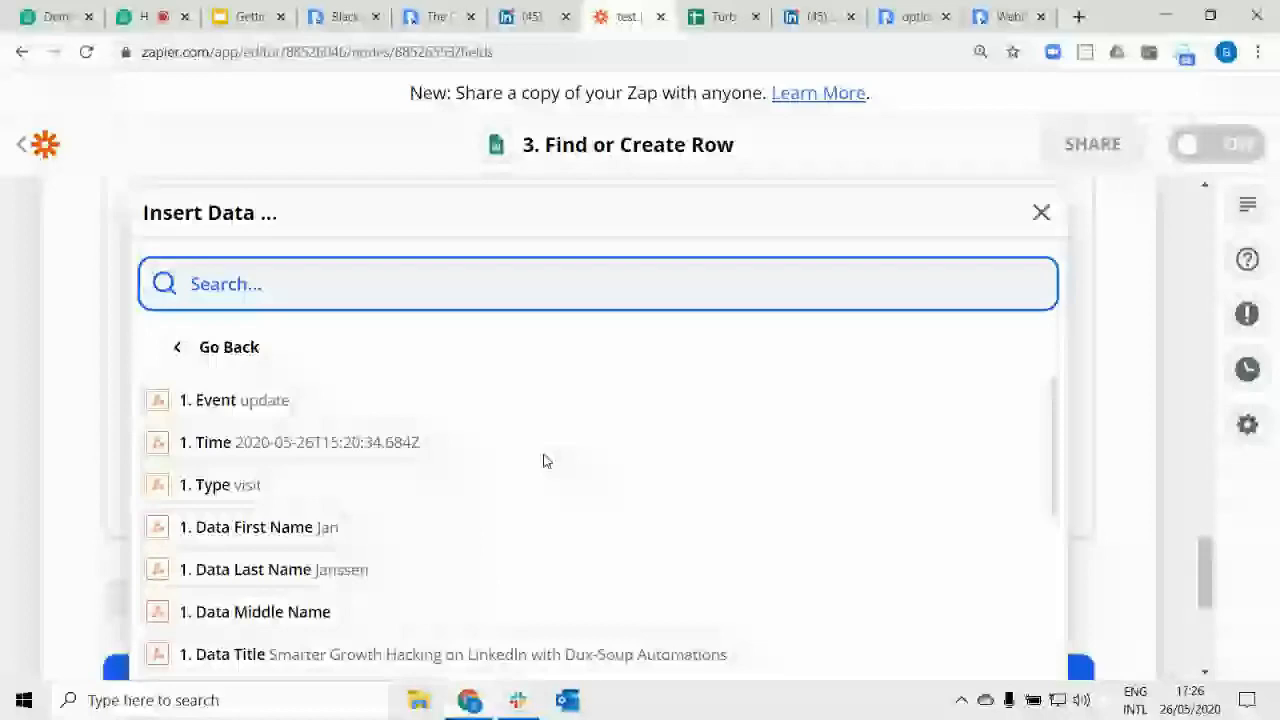
{"action": "scroll", "coordinate": [745, 470], "scroll_direction": "down", "scroll_amount": 5}
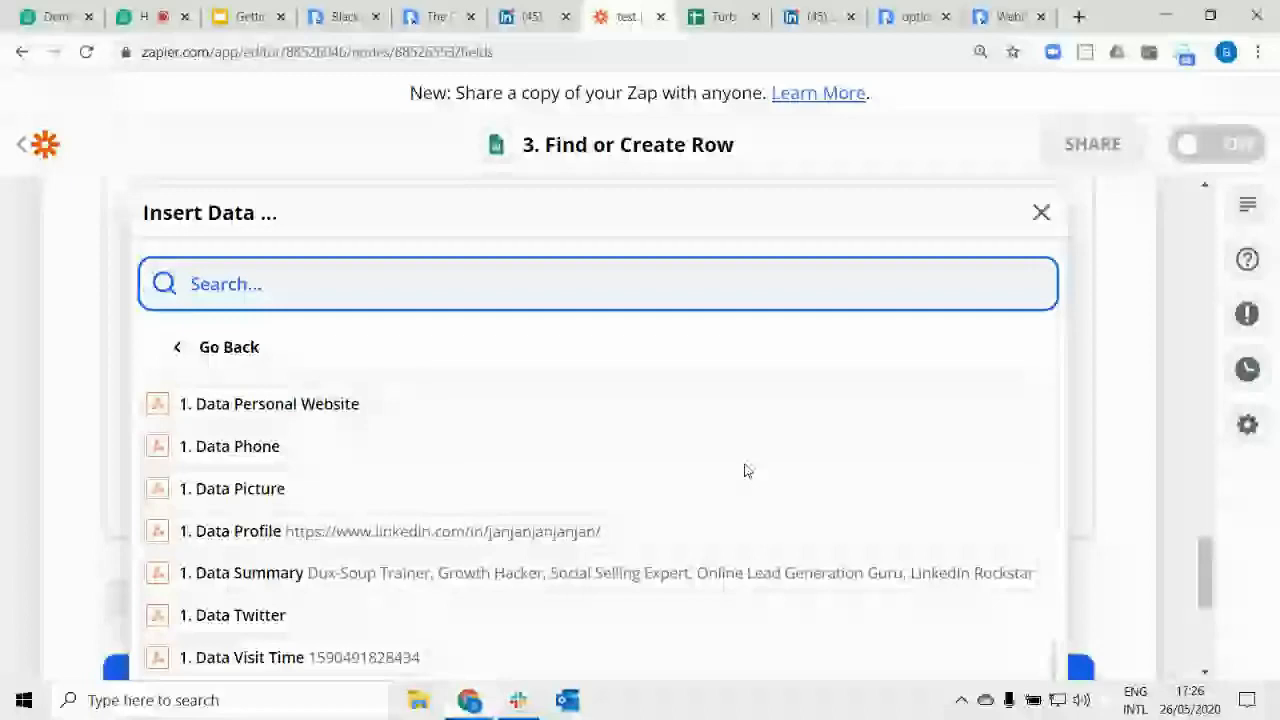
{"action": "left_click", "coordinate": [740, 531]}
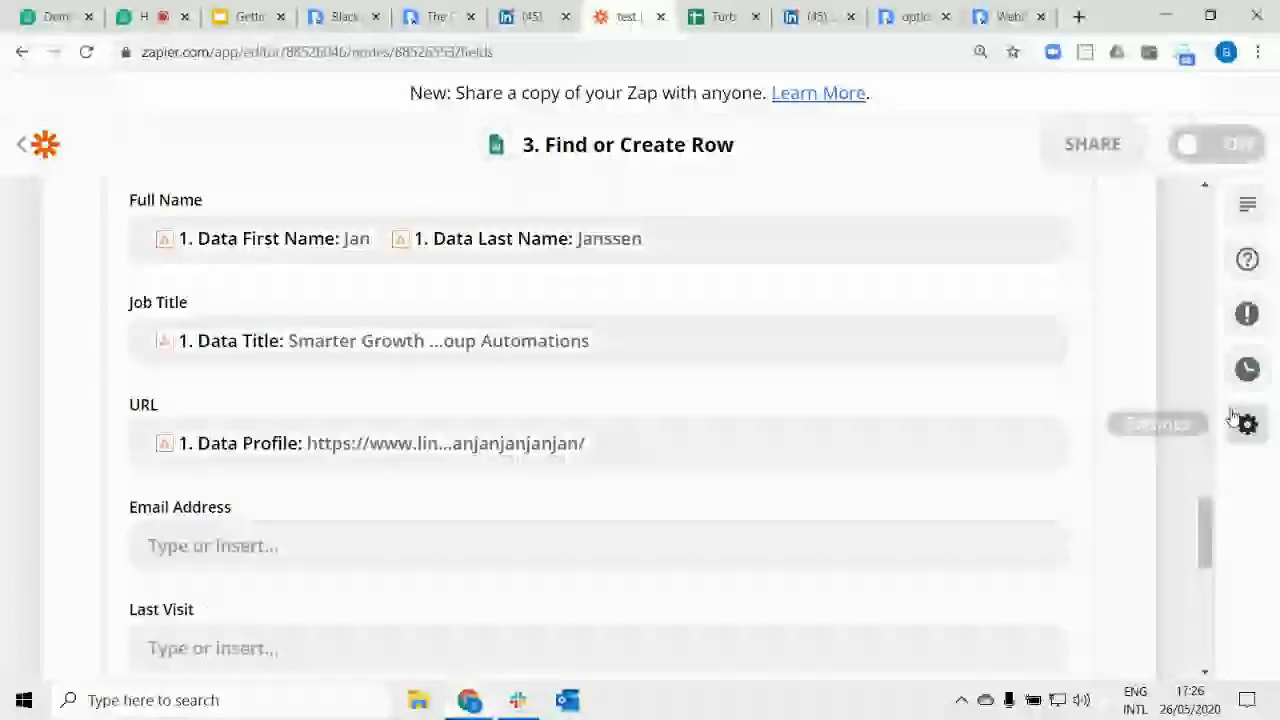
Map the Email Address column to the Catch Hook's Data Email field.
{"action": "scroll", "coordinate": [800, 400], "scroll_direction": "down", "scroll_amount": 2}
{"action": "left_click", "coordinate": [793, 345]}
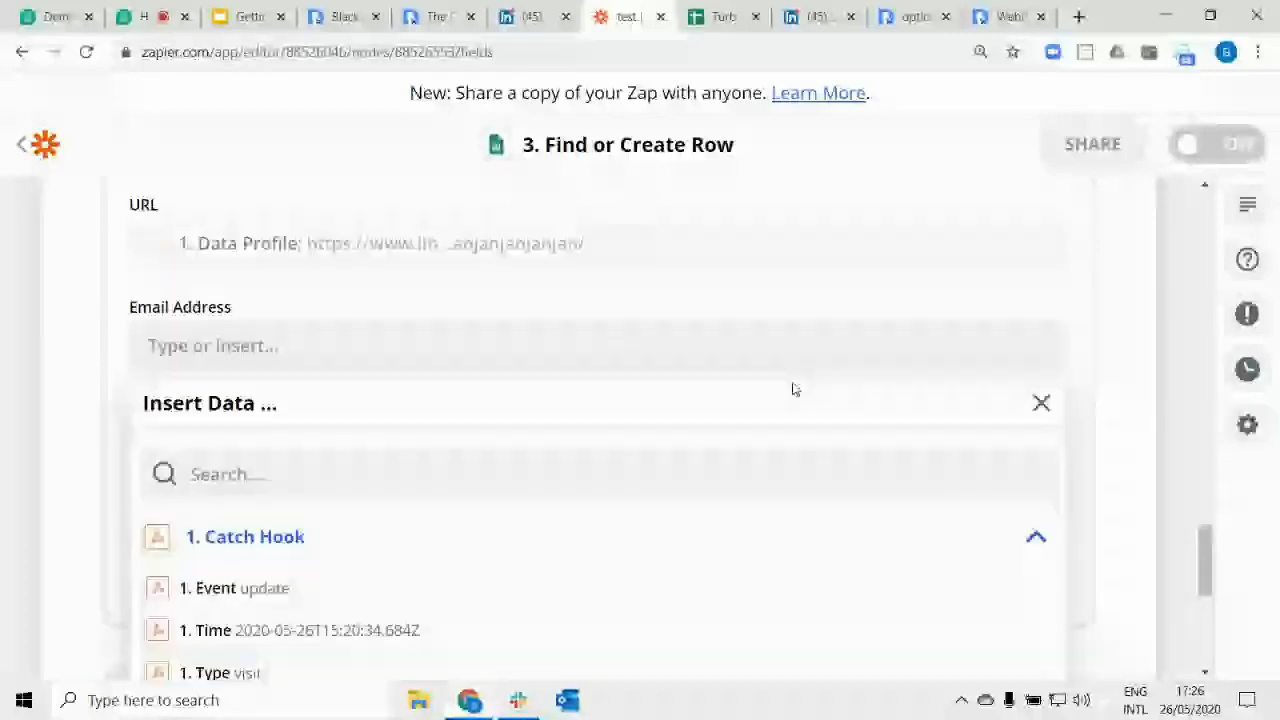
{"action": "scroll", "coordinate": [246, 537], "scroll_direction": "down", "scroll_amount": 2}
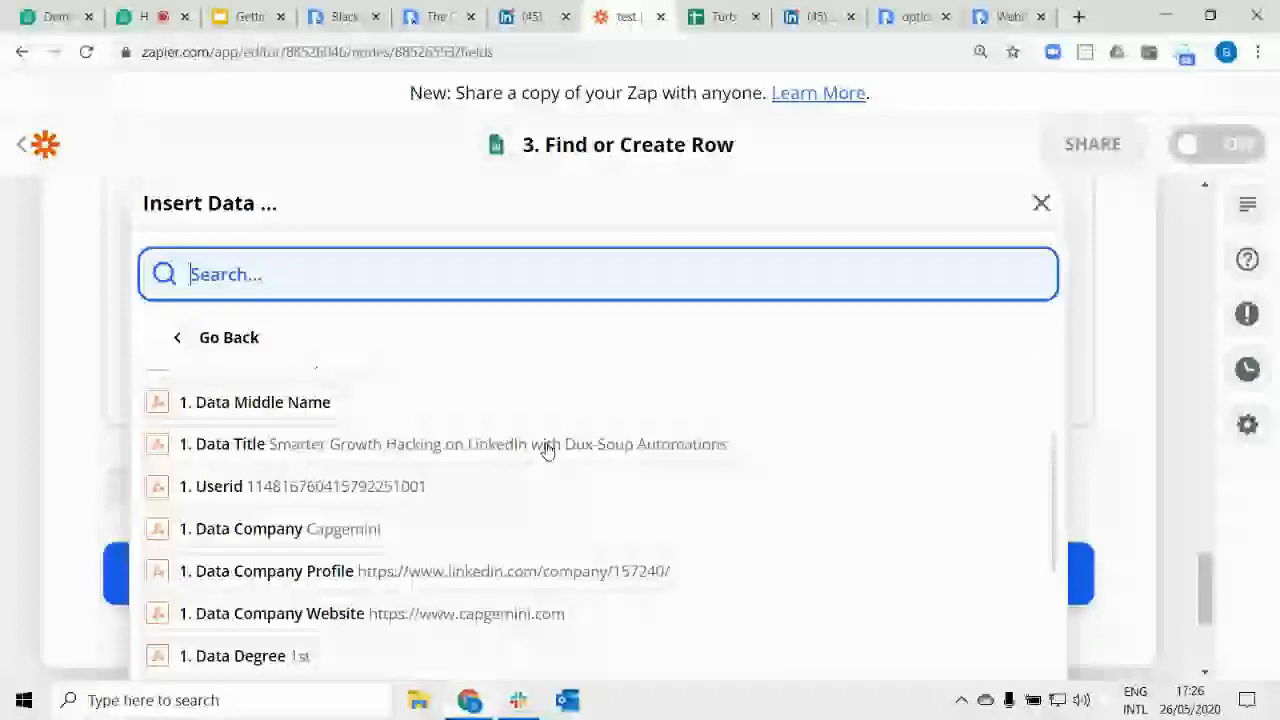
{"action": "scroll", "coordinate": [547, 450], "scroll_direction": "down", "scroll_amount": 1}
{"action": "left_click", "coordinate": [547, 599]}
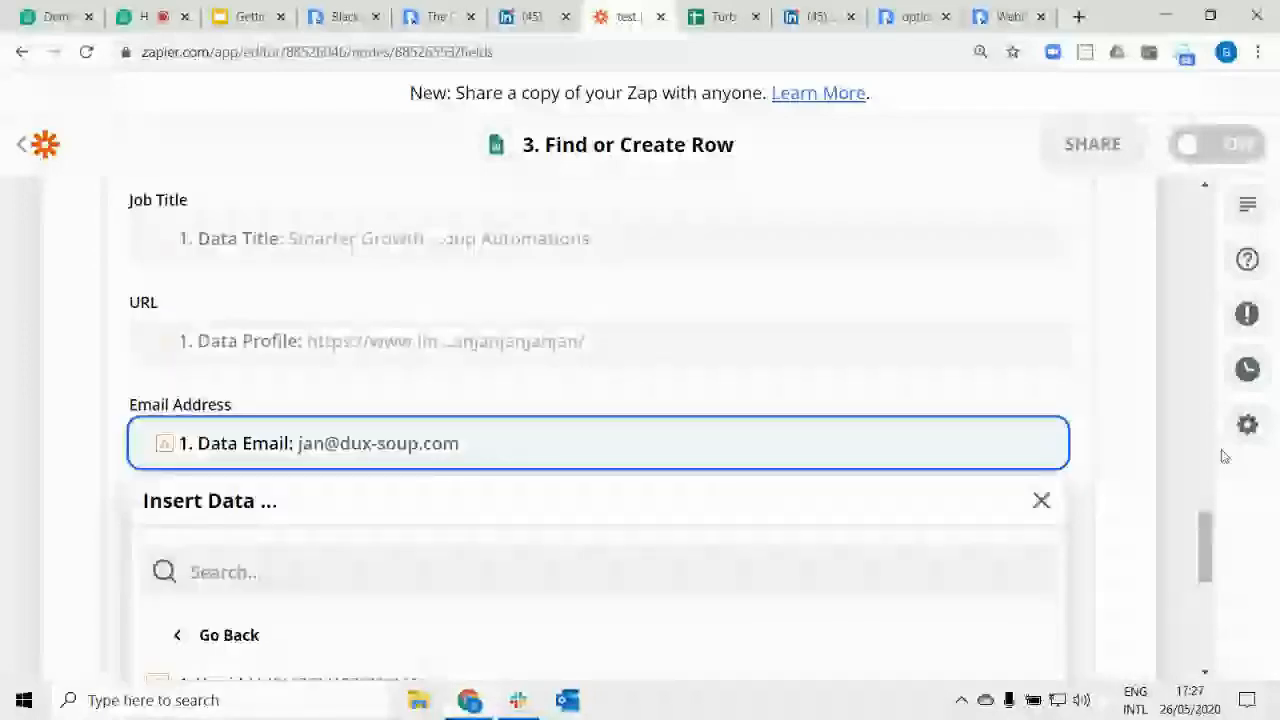
Map the Last Visit column to the Catch Hook's Time field and the My Tags column to Data My Tags.
{"action": "left_click", "coordinate": [257, 549]}
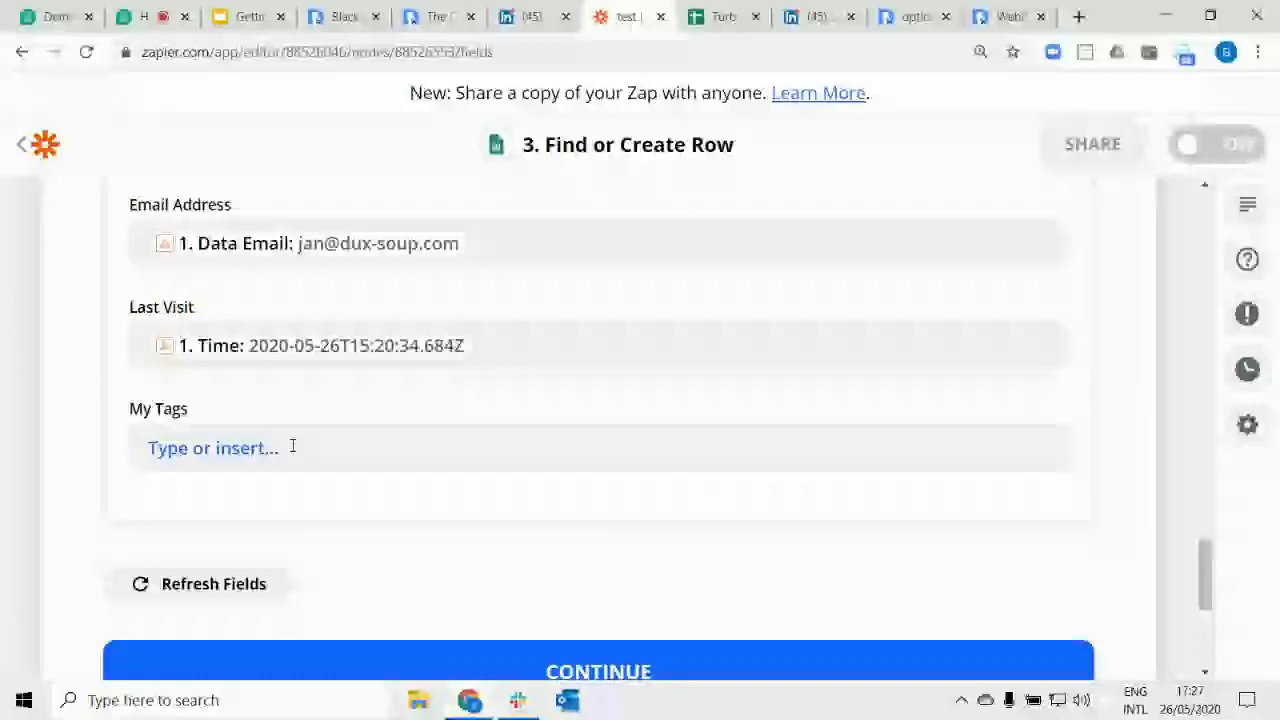
{"action": "left_click", "coordinate": [292, 446]}
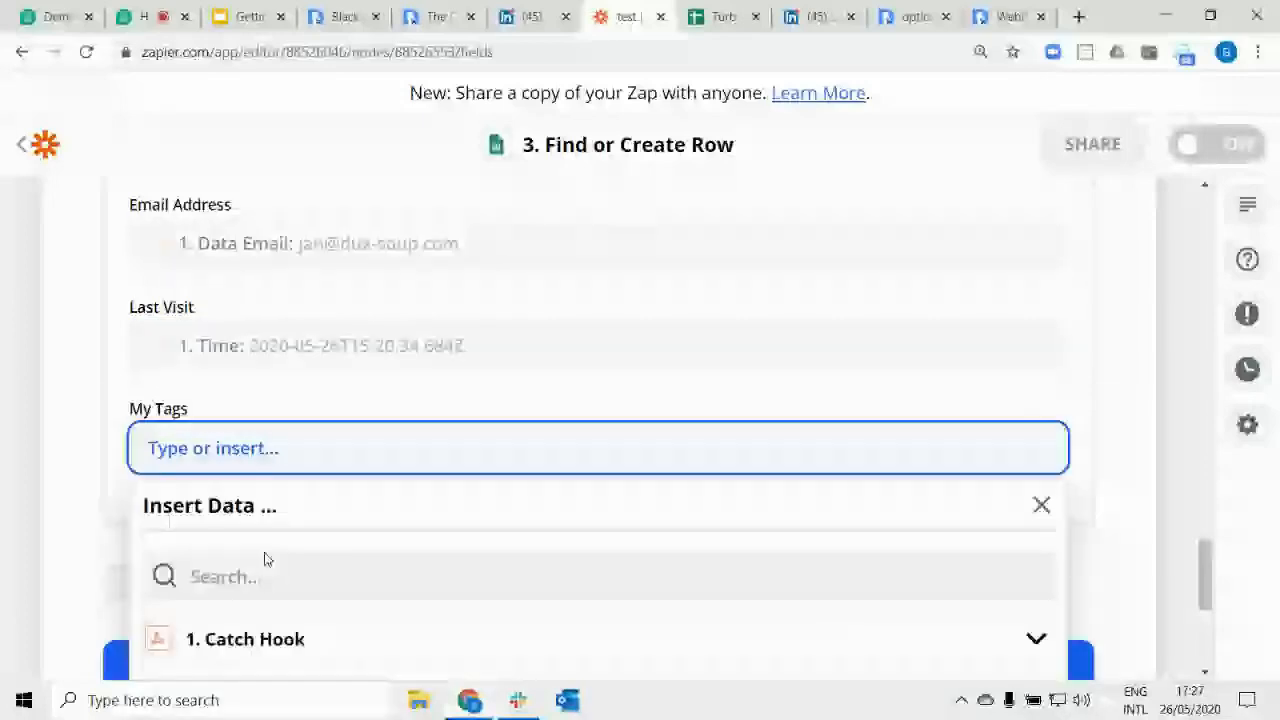
{"action": "scroll", "coordinate": [267, 559], "scroll_direction": "down", "scroll_amount": 3}
{"action": "left_click", "coordinate": [1036, 339]}
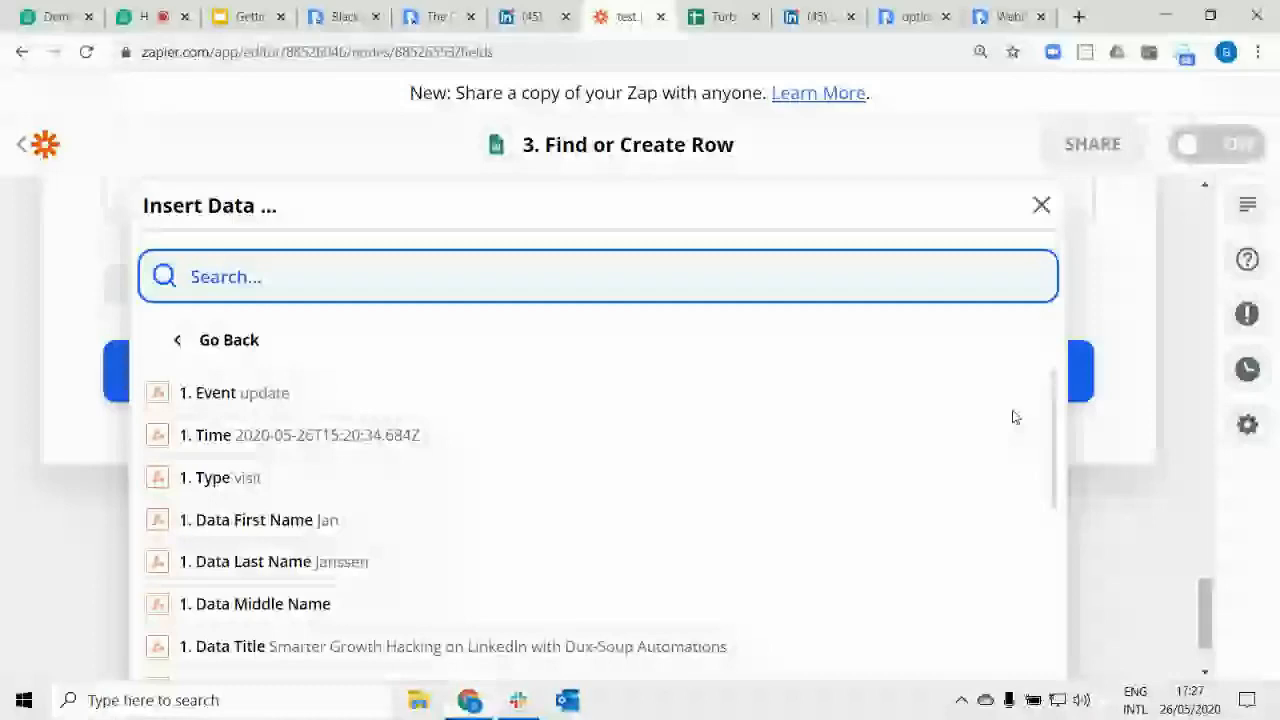
{"action": "scroll", "coordinate": [809, 447], "scroll_direction": "down", "scroll_amount": 1}
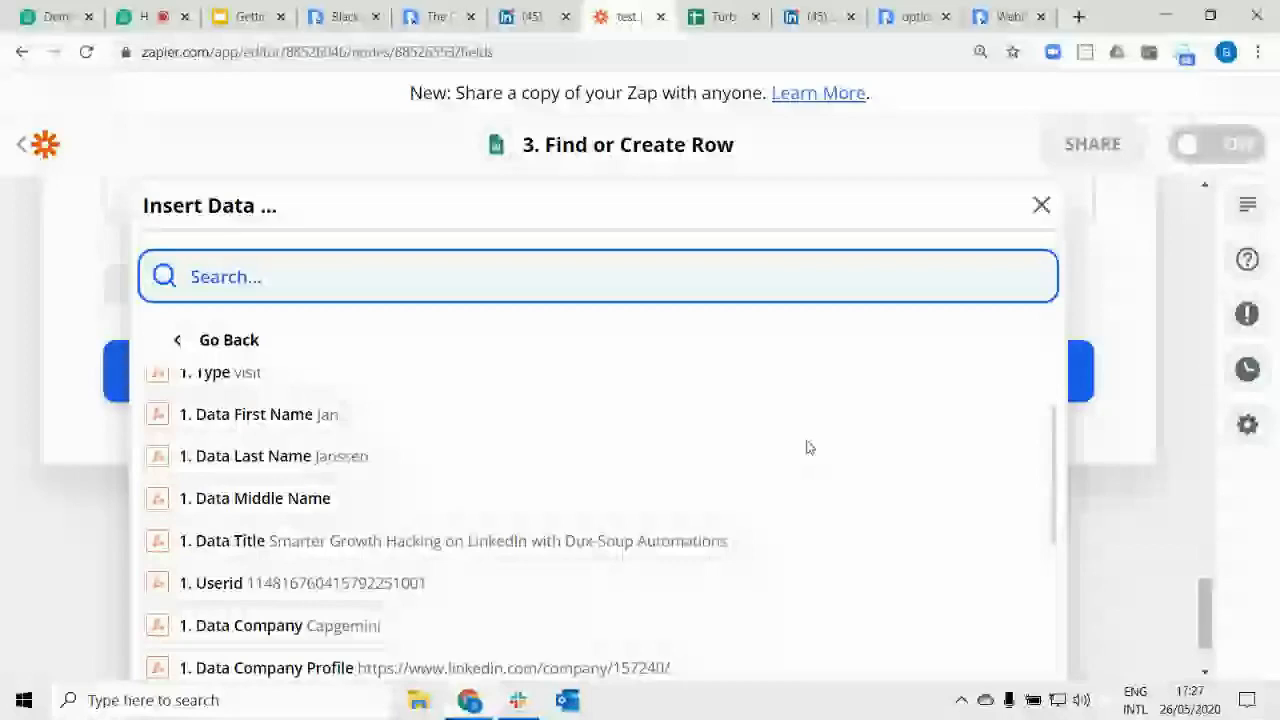
{"action": "left_click", "coordinate": [1120, 347]}
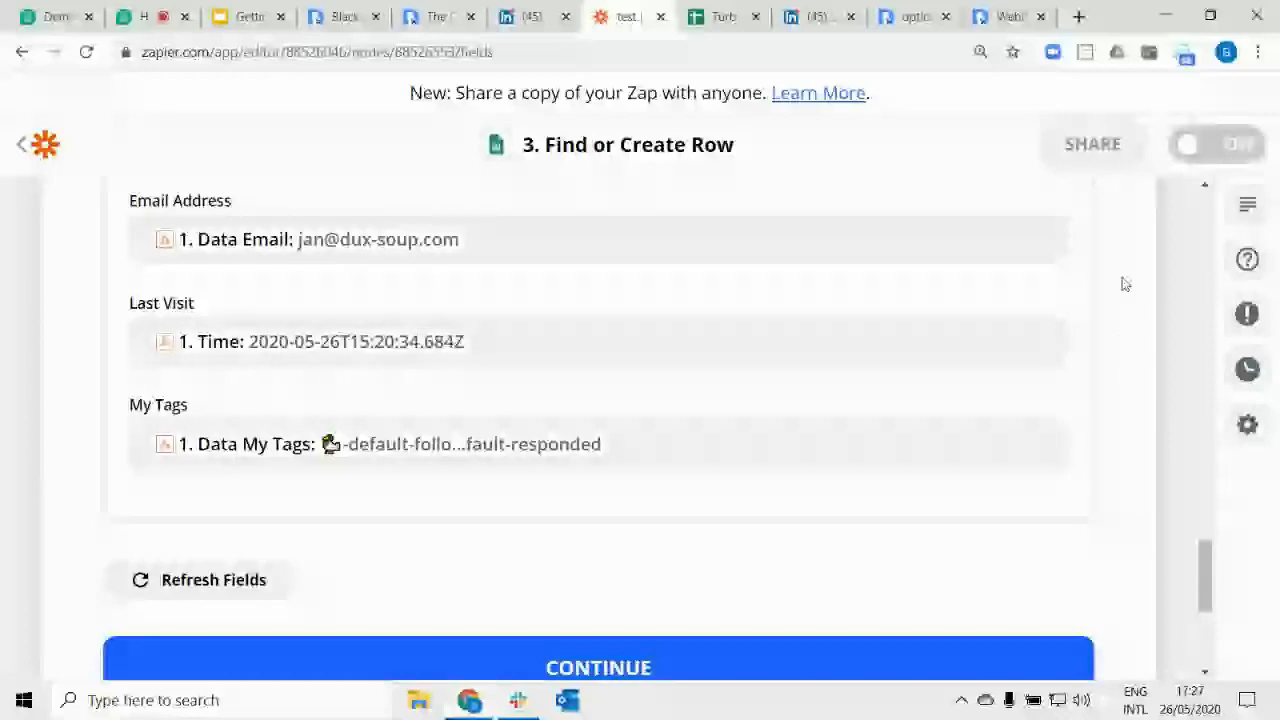
Test the Find or Create Row step, checking its row in the Turbo Demo sheet, and turn on the Zap.
{"action": "scroll", "coordinate": [856, 520], "scroll_direction": "down", "scroll_amount": 1}
{"action": "left_click", "coordinate": [573, 569]}
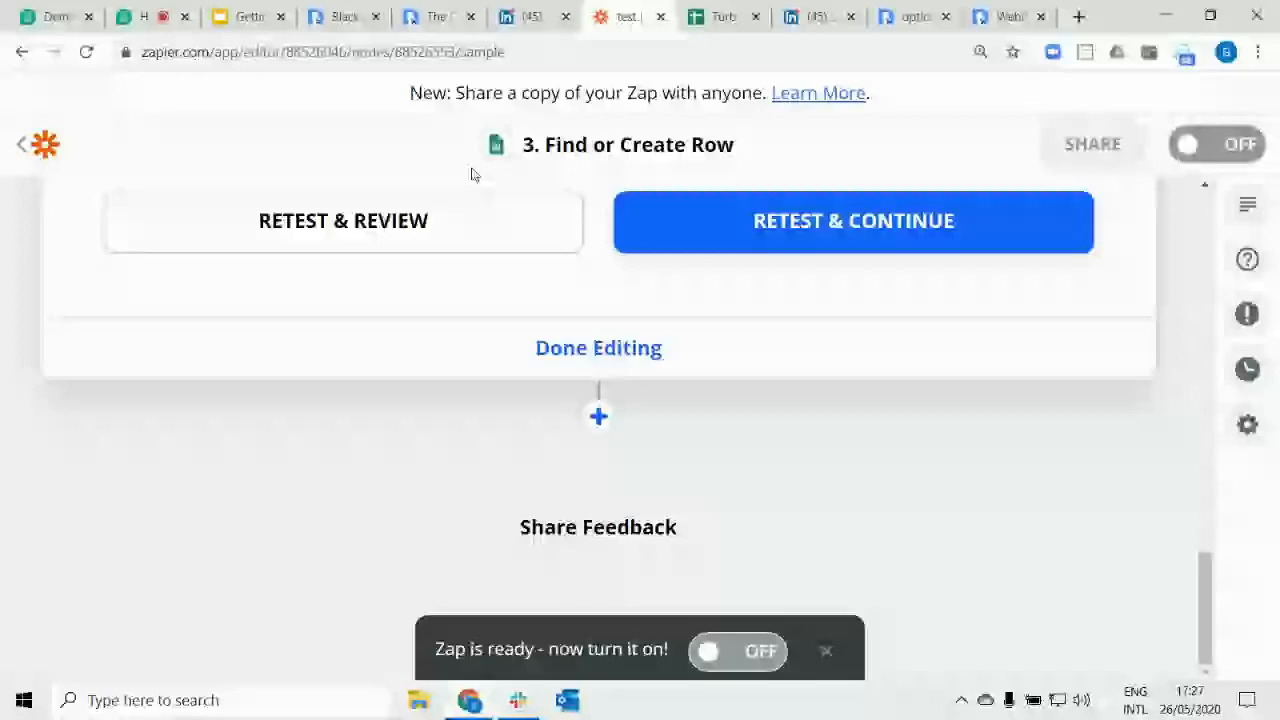
{"action": "key", "text": "ctrl+Tab"}
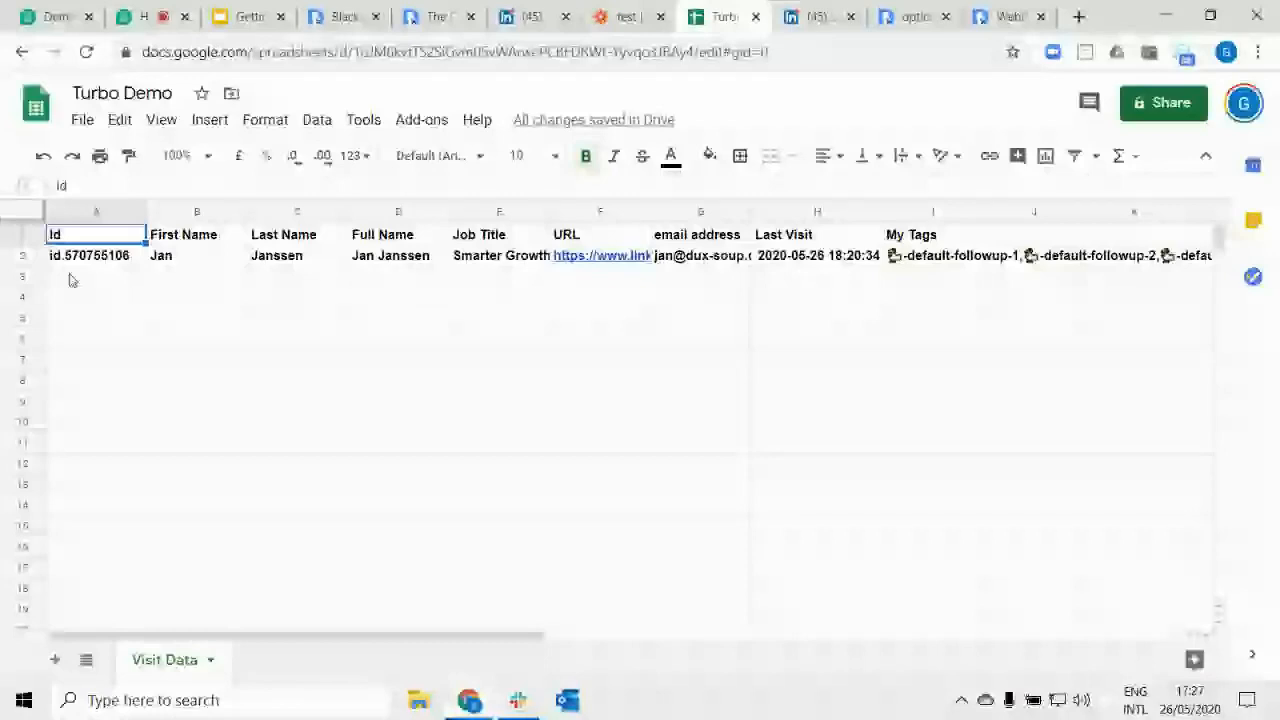
{"action": "left_click", "coordinate": [628, 17]}
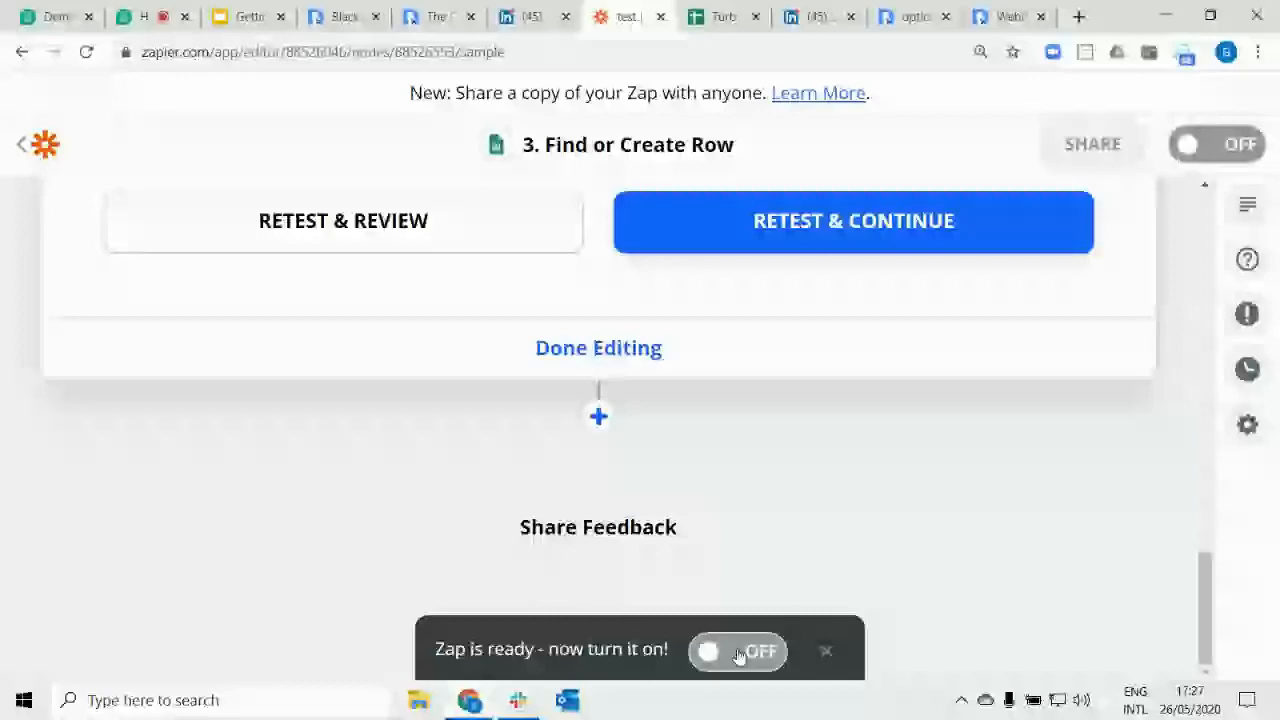
{"action": "left_click", "coordinate": [738, 652]}
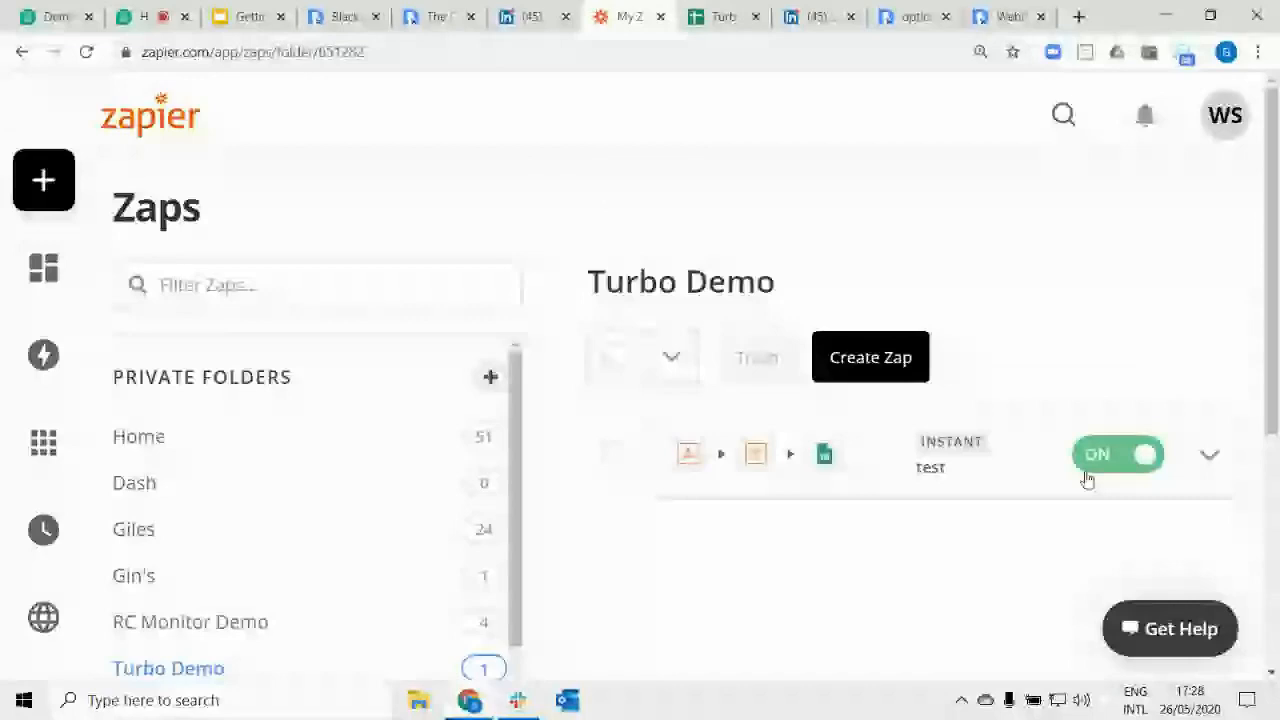
Switch to the Dux-Soup options and review the automated action settings, including the tag applied to auto-visited profiles.
{"action": "left_click", "coordinate": [530, 17]}
{"action": "left_click", "coordinate": [1184, 53]}
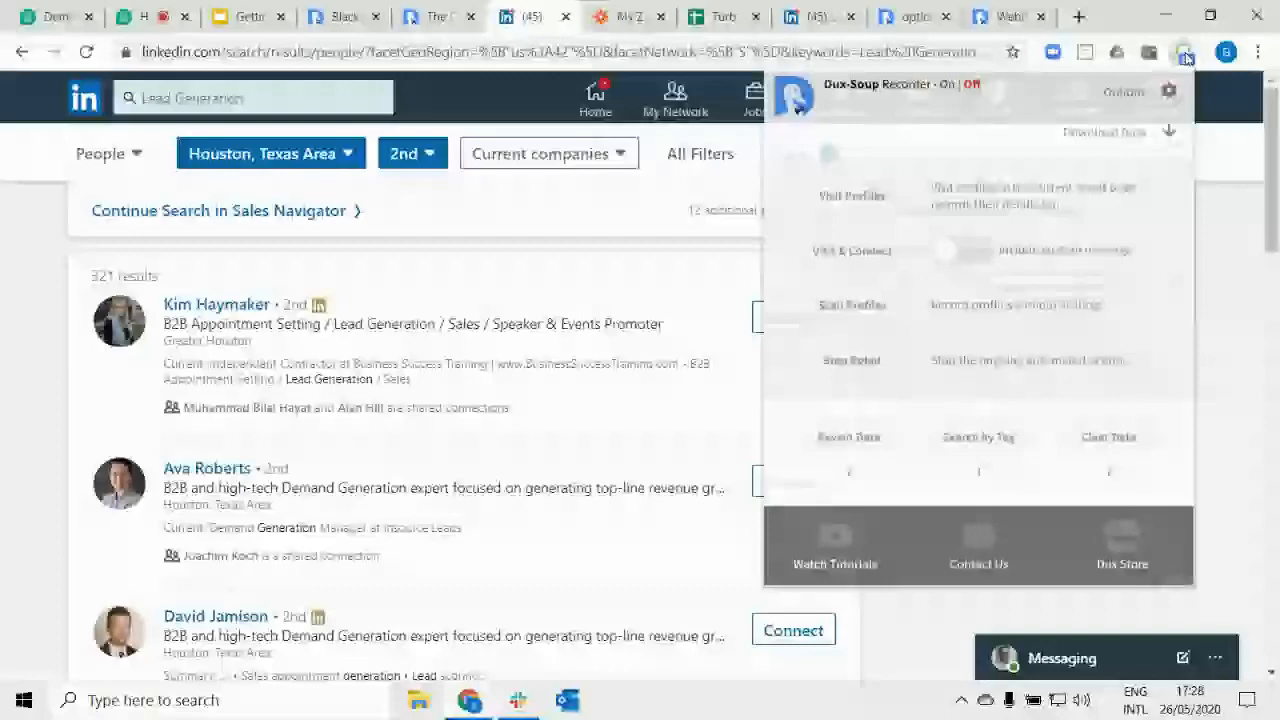
{"action": "left_click", "coordinate": [913, 17]}
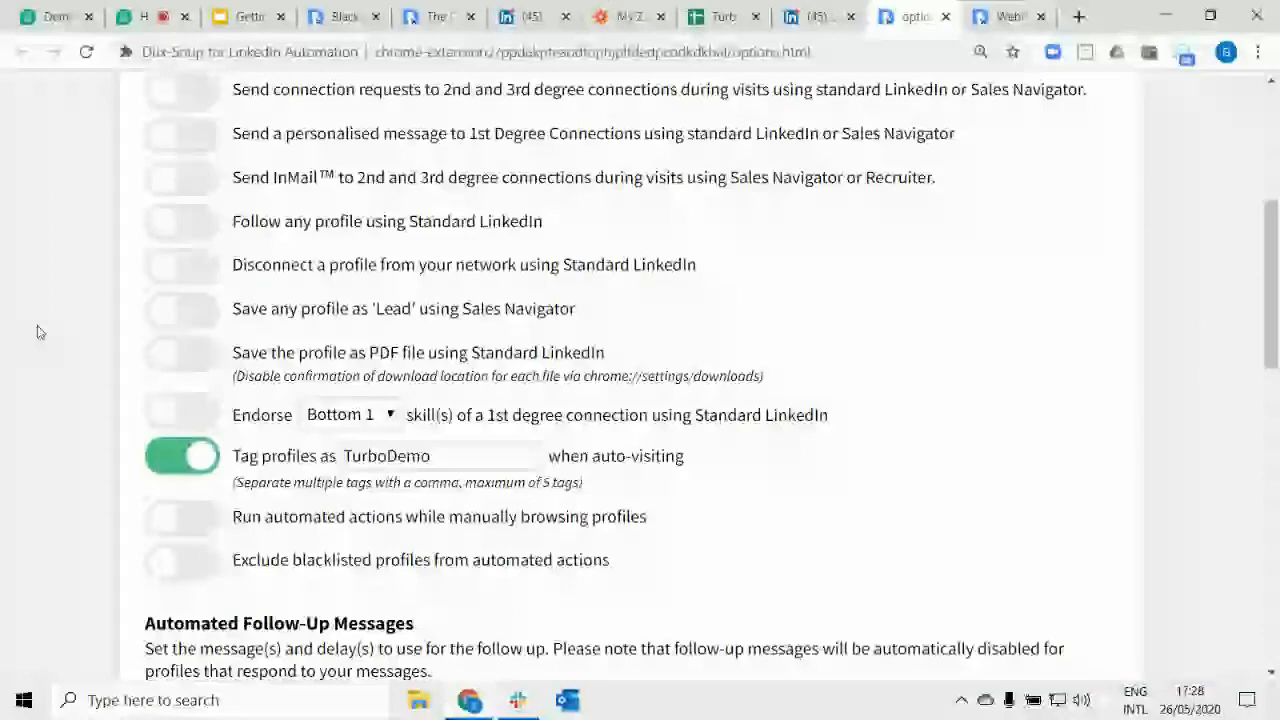
{"action": "scroll", "coordinate": [38, 332], "scroll_direction": "down", "scroll_amount": 3}
{"action": "scroll", "coordinate": [38, 326], "scroll_direction": "up", "scroll_amount": 3}
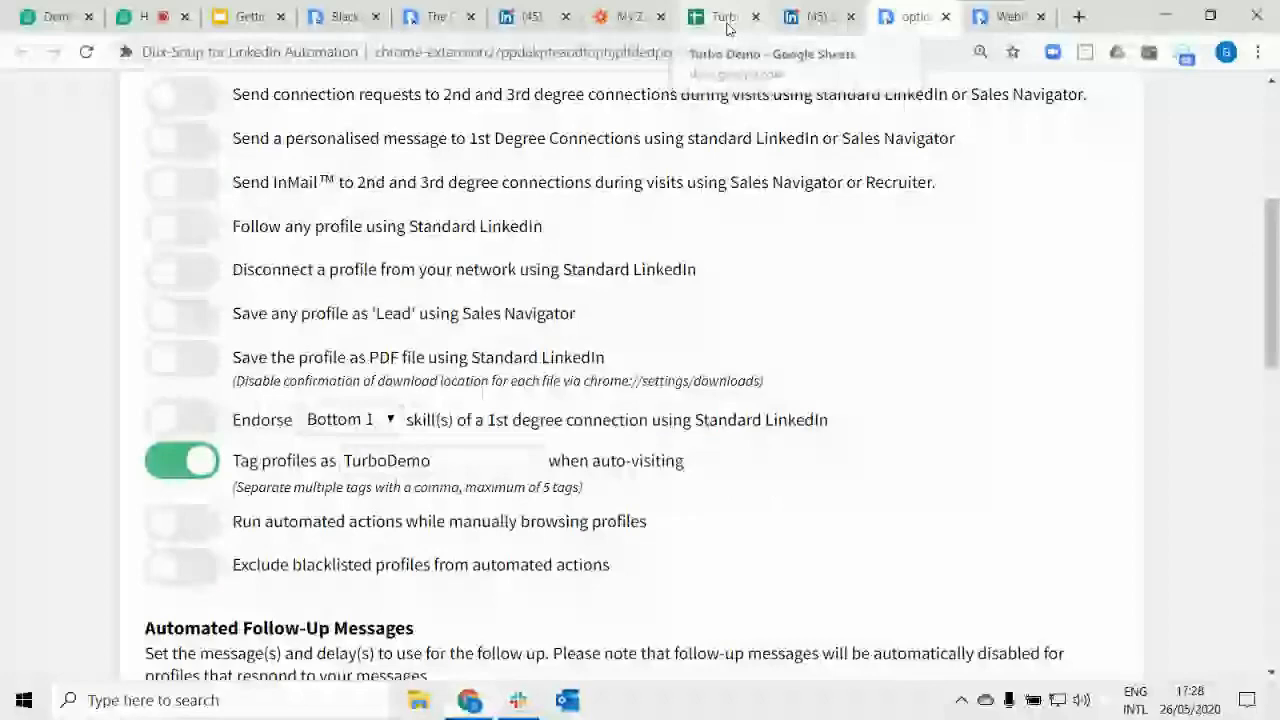
Start a Dux-Soup Visit Profiles run on the LinkedIn Lead Generation search results, adjusting the page zoom to reach the confirmation dialog.
{"action": "left_click", "coordinate": [1186, 54]}
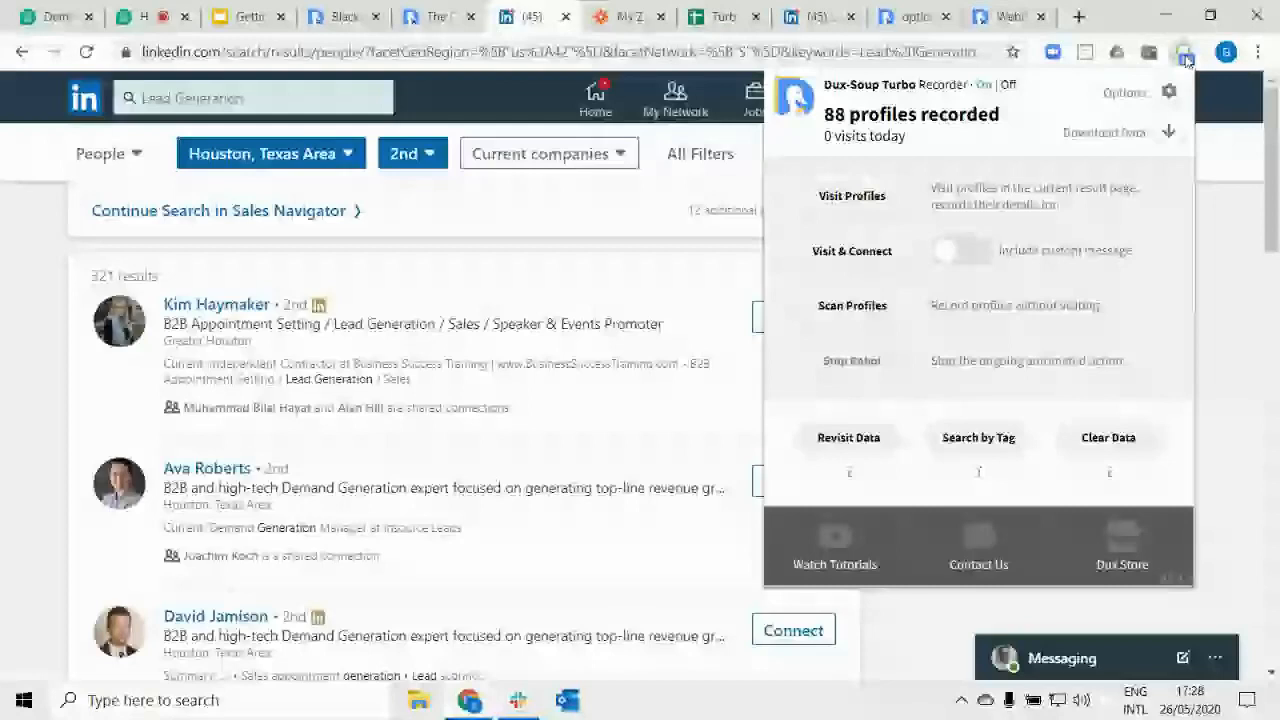
{"action": "left_click", "coordinate": [852, 197]}
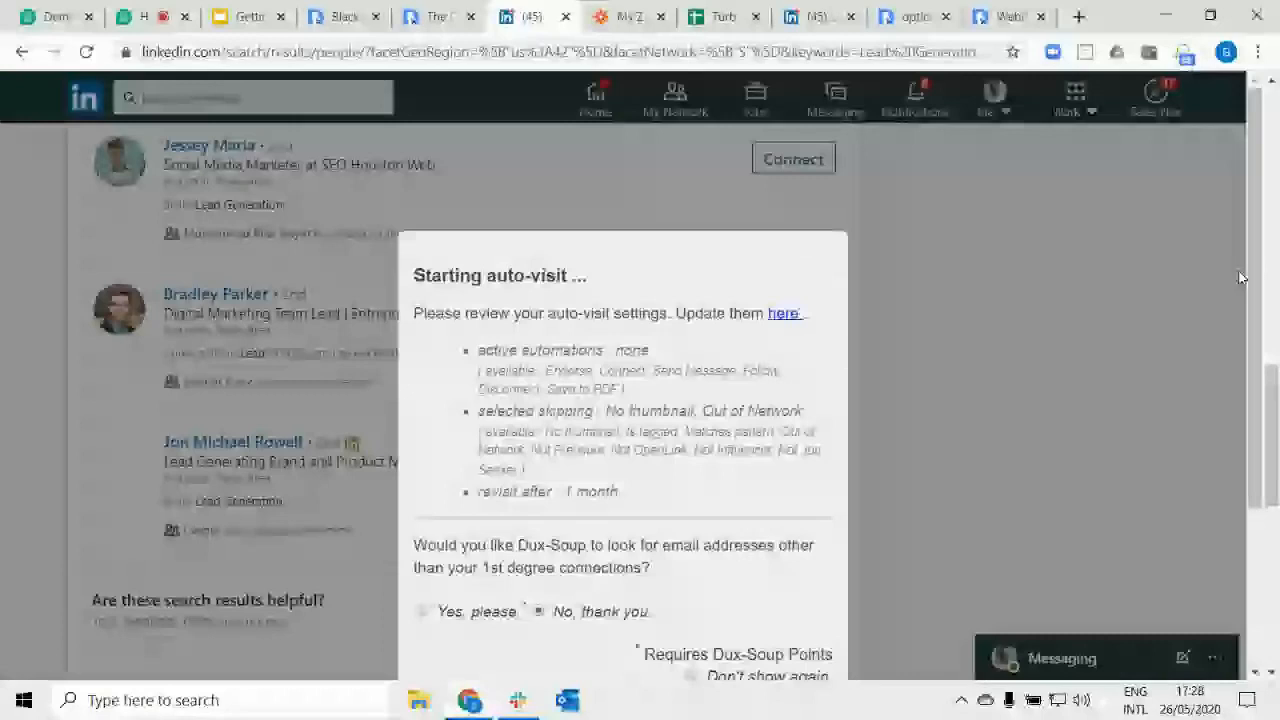
{"action": "left_click", "coordinate": [1257, 51]}
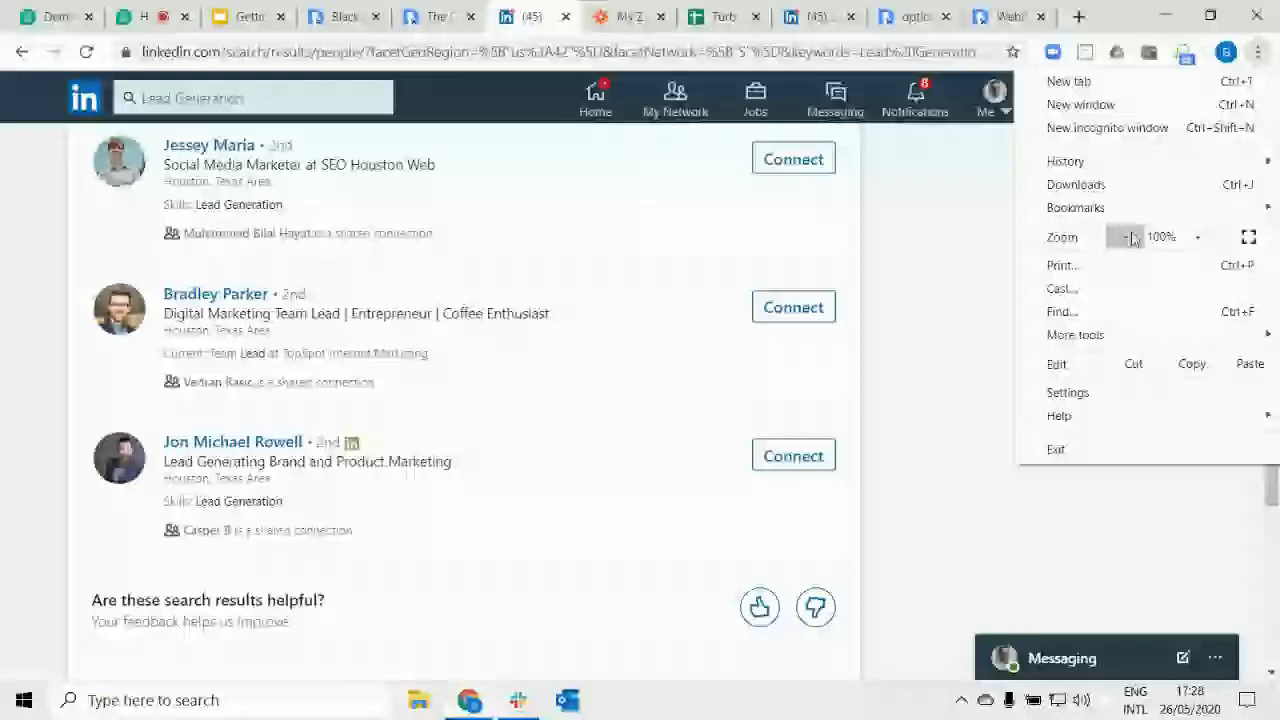
{"action": "left_click", "coordinate": [1127, 237]}
{"action": "left_click", "coordinate": [1186, 56]}
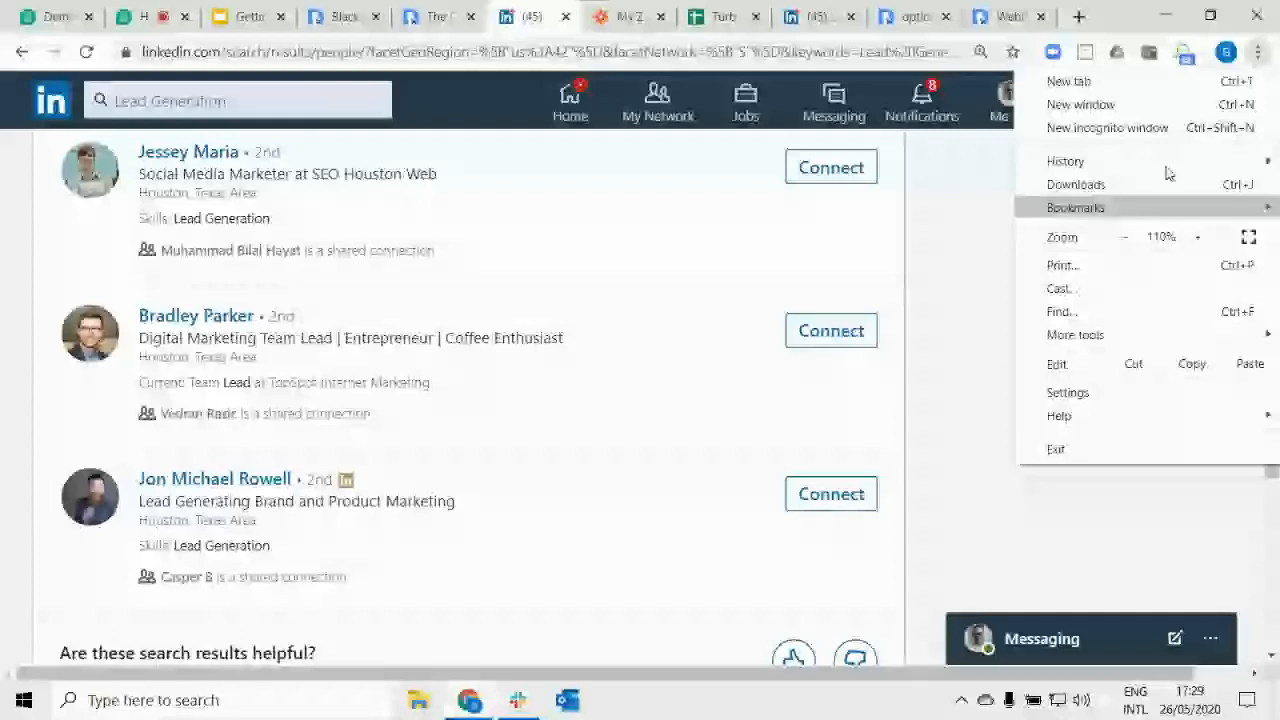
{"action": "left_click", "coordinate": [1184, 54]}
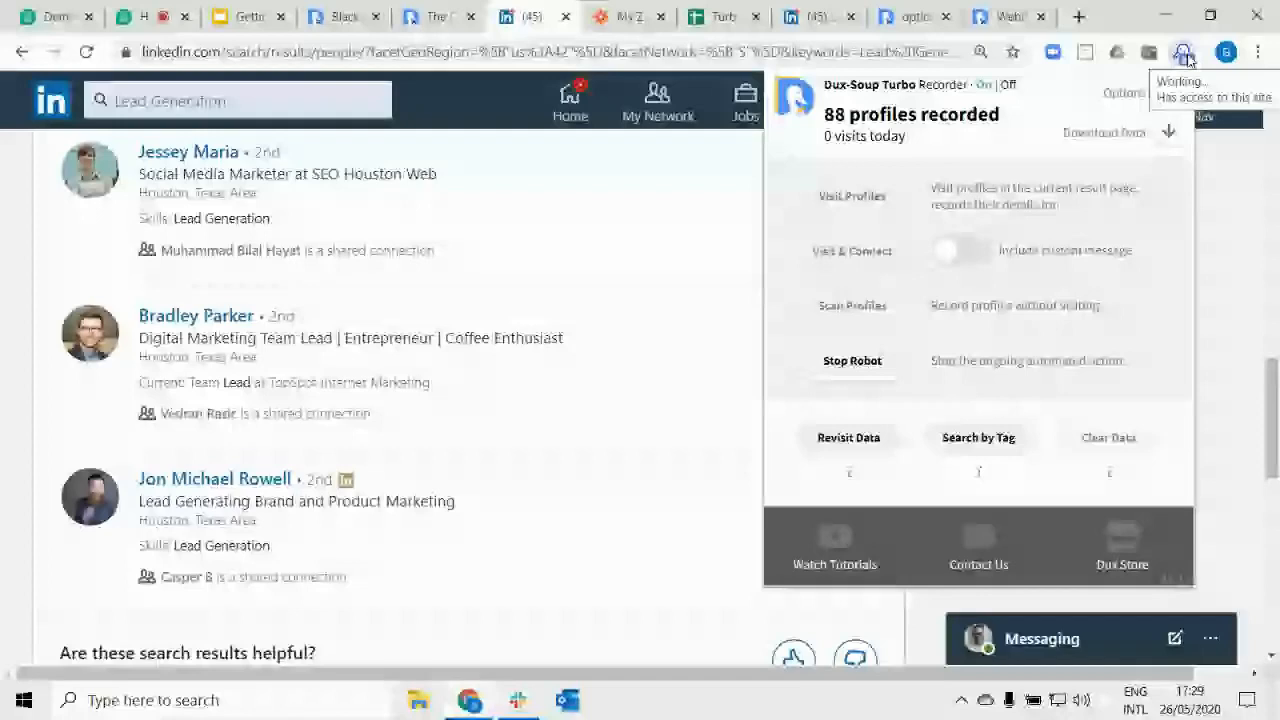
{"action": "left_click", "coordinate": [1241, 307]}
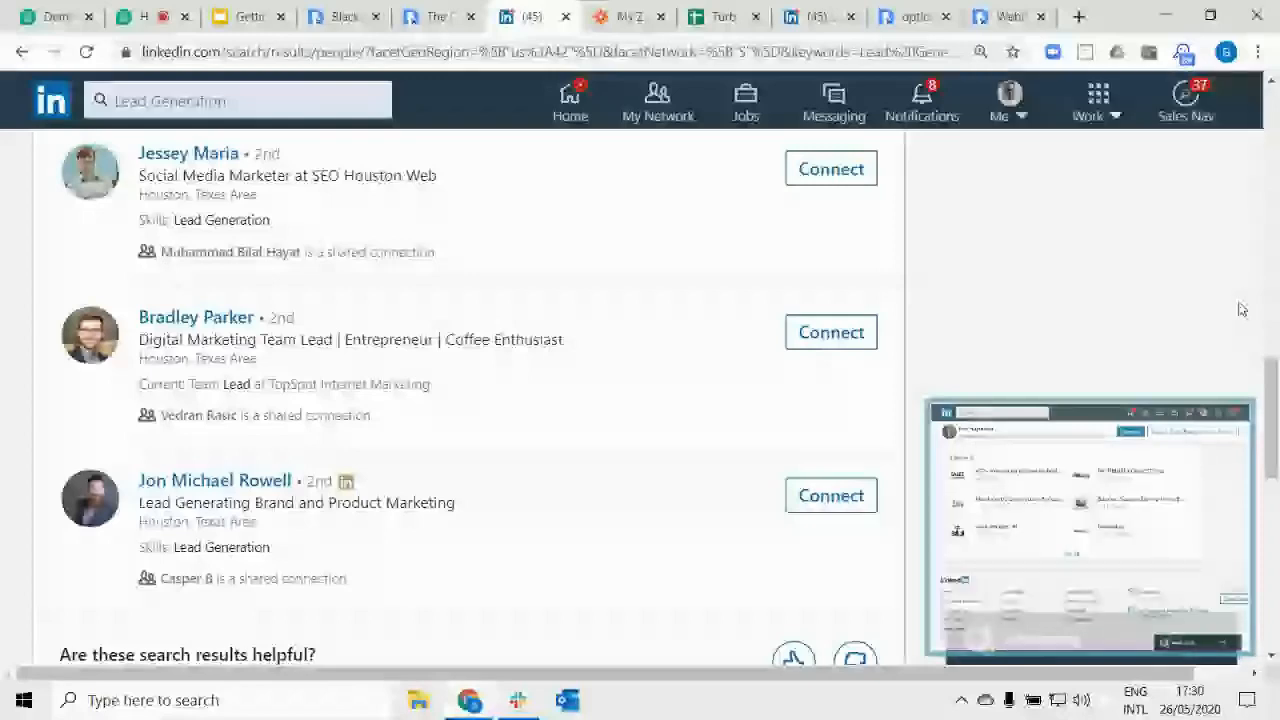
Widen the URL column in the Turbo Demo sheet so that the visited profile's full link fits.
{"action": "left_click", "coordinate": [723, 20]}
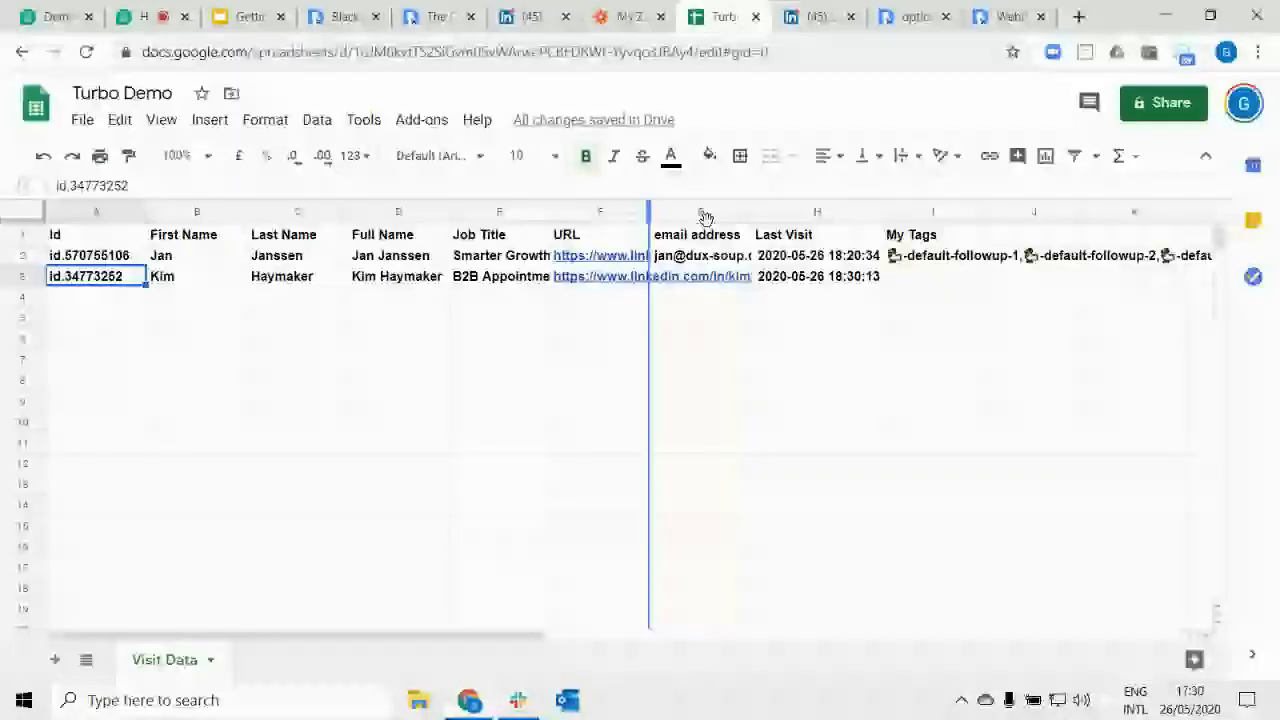
{"action": "mouse_move", "coordinate": [705, 217]}
{"action": "left_mouse_down"}
{"action": "mouse_move", "coordinate": [808, 235]}
{"action": "mouse_move", "coordinate": [690, 216]}
{"action": "left_mouse_up"}
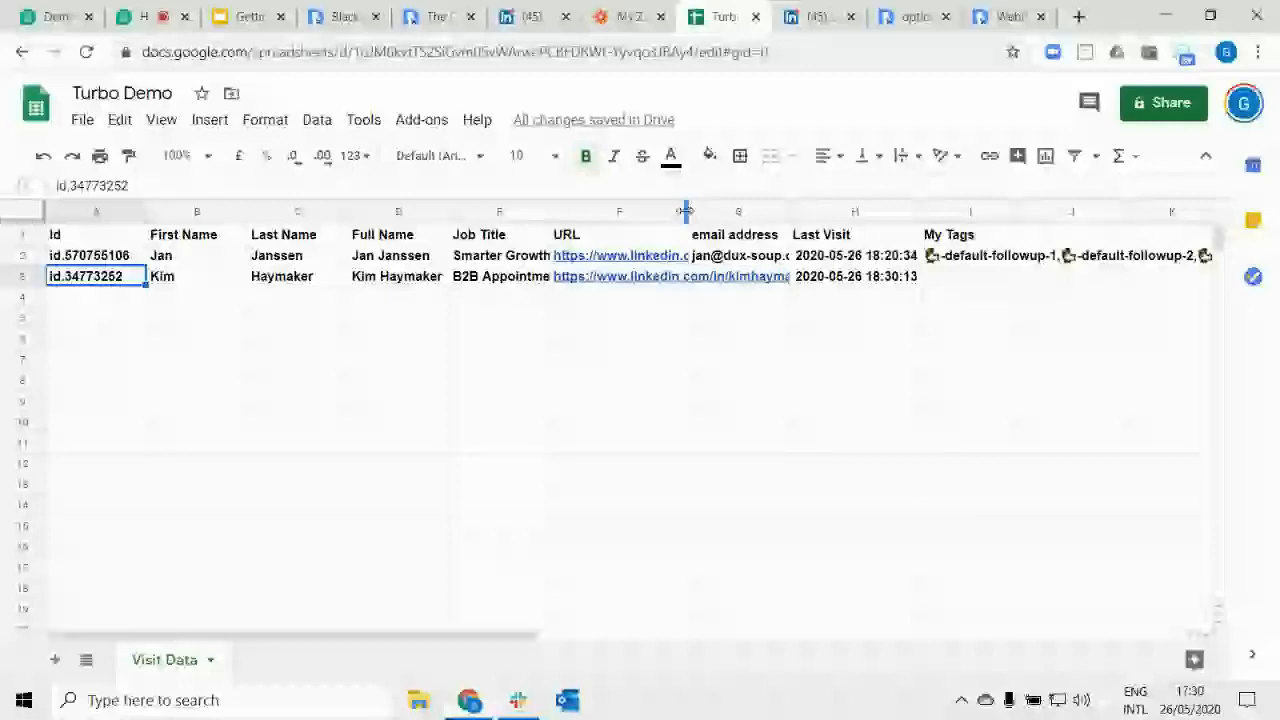
{"action": "left_click_drag", "start_coordinate": [686, 211], "coordinate": [769, 215]}
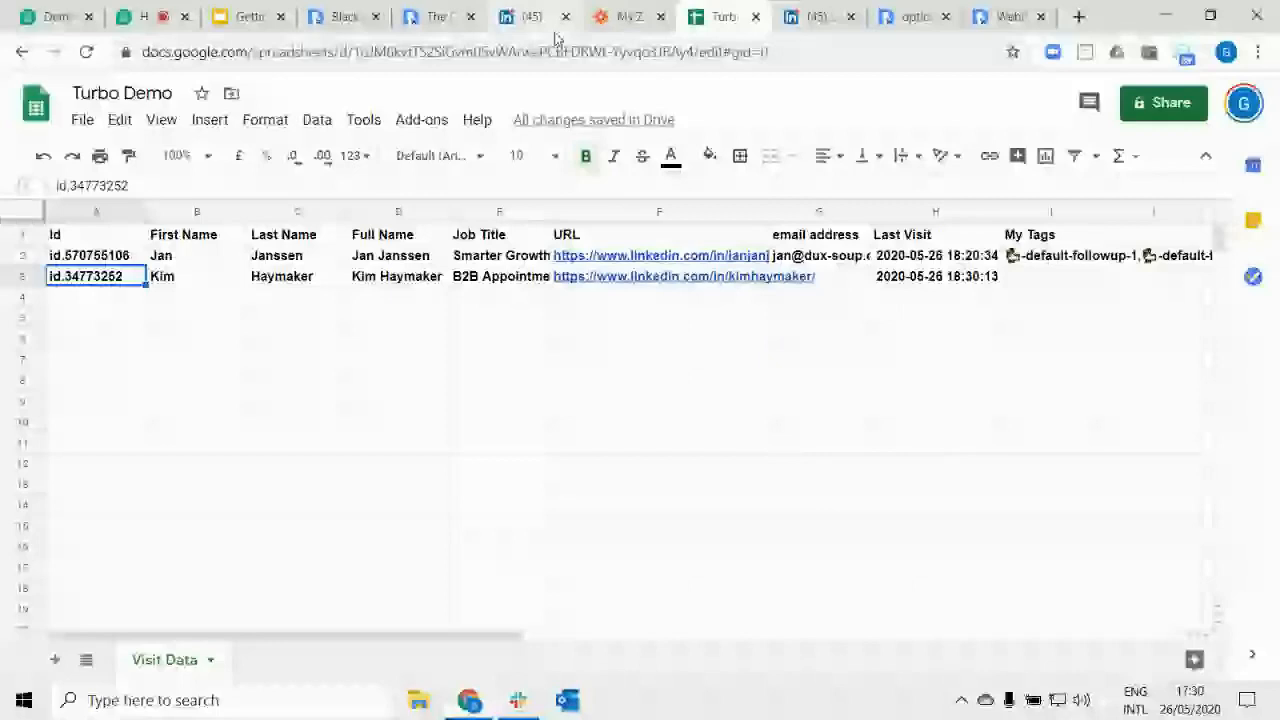
Review the Dux-Soup webhook settings and examine the event types and JSON examples in the webhook support article.
{"action": "left_click", "coordinate": [533, 17]}
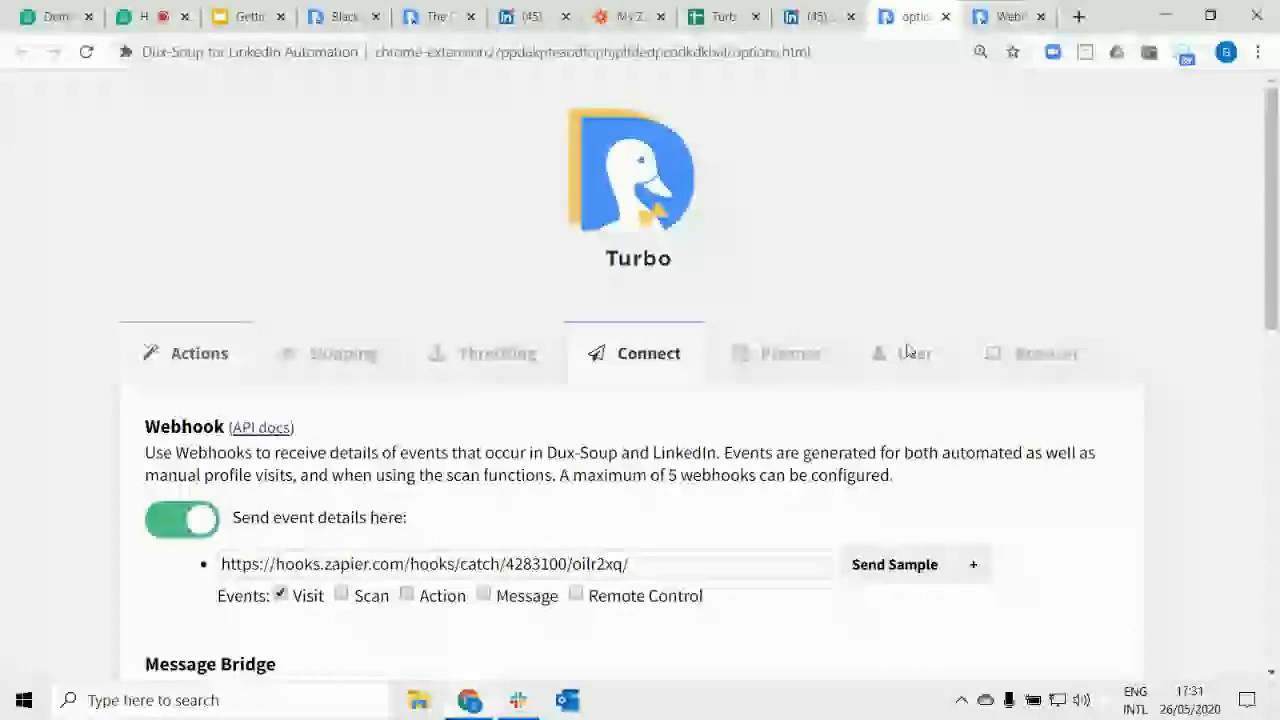
{"action": "scroll", "coordinate": [1186, 263], "scroll_direction": "down", "scroll_amount": 3}
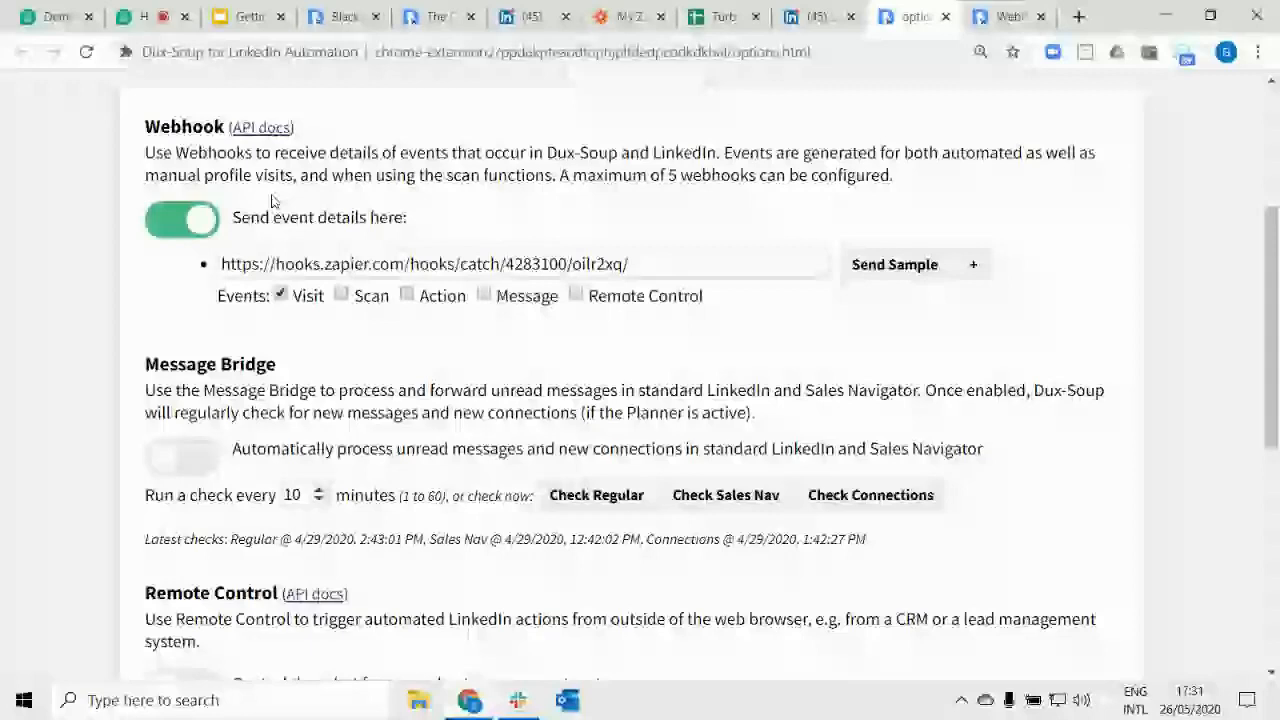
{"action": "left_click", "coordinate": [1008, 22]}
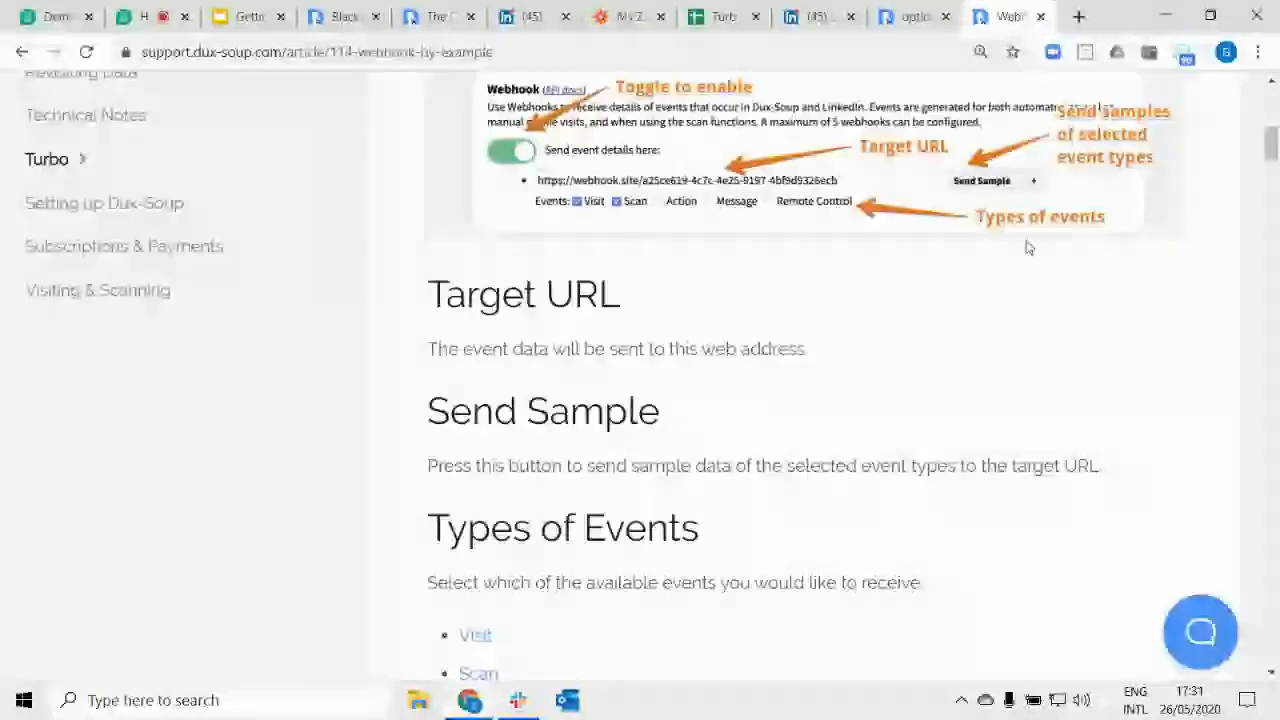
{"action": "scroll", "coordinate": [1029, 247], "scroll_direction": "up", "scroll_amount": 6}
{"action": "scroll", "coordinate": [1010, 282], "scroll_direction": "down", "scroll_amount": 5}
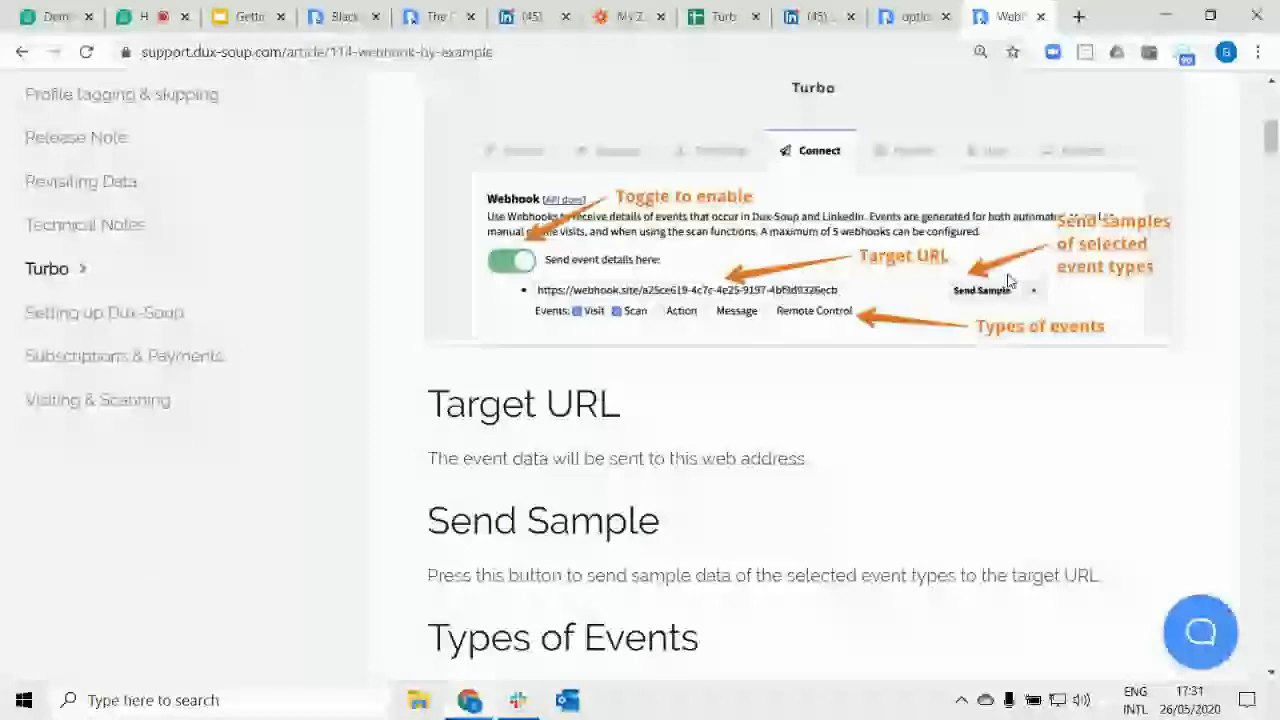
{"action": "scroll", "coordinate": [868, 397], "scroll_direction": "down", "scroll_amount": 10}
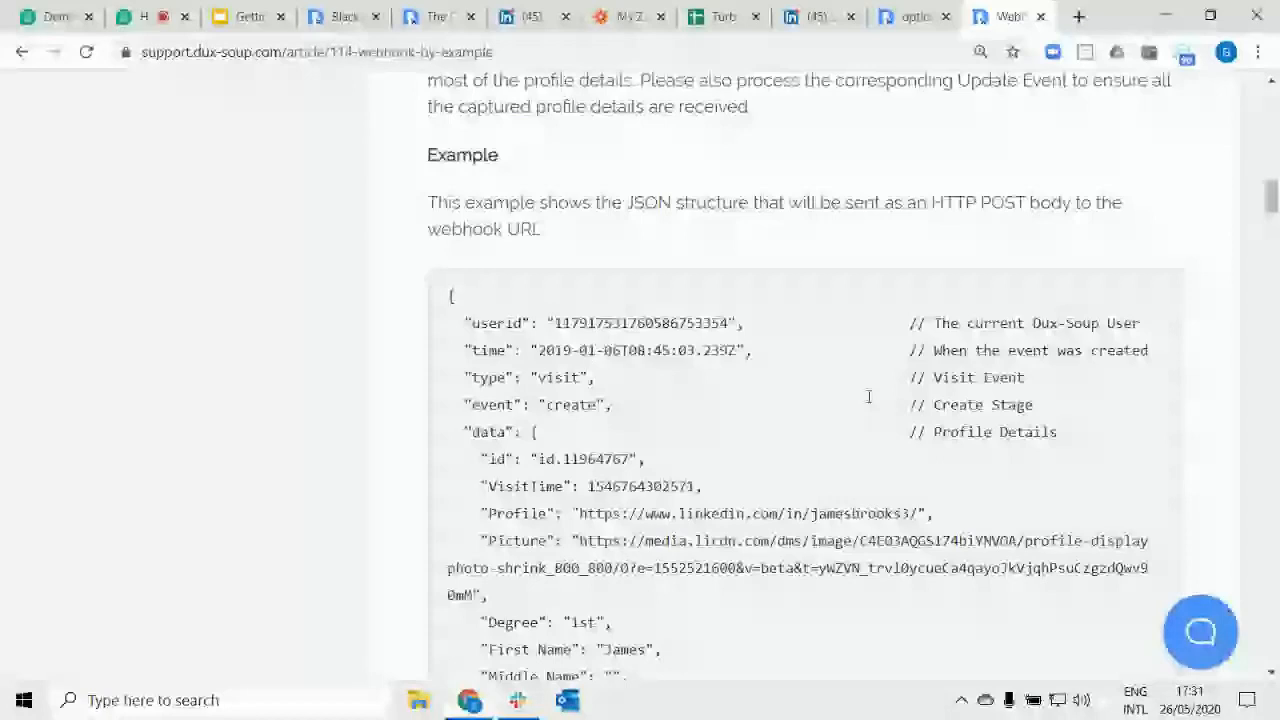
{"action": "scroll", "coordinate": [868, 397], "scroll_direction": "down", "scroll_amount": 2}
{"action": "scroll", "coordinate": [868, 397], "scroll_direction": "down", "scroll_amount": 10}
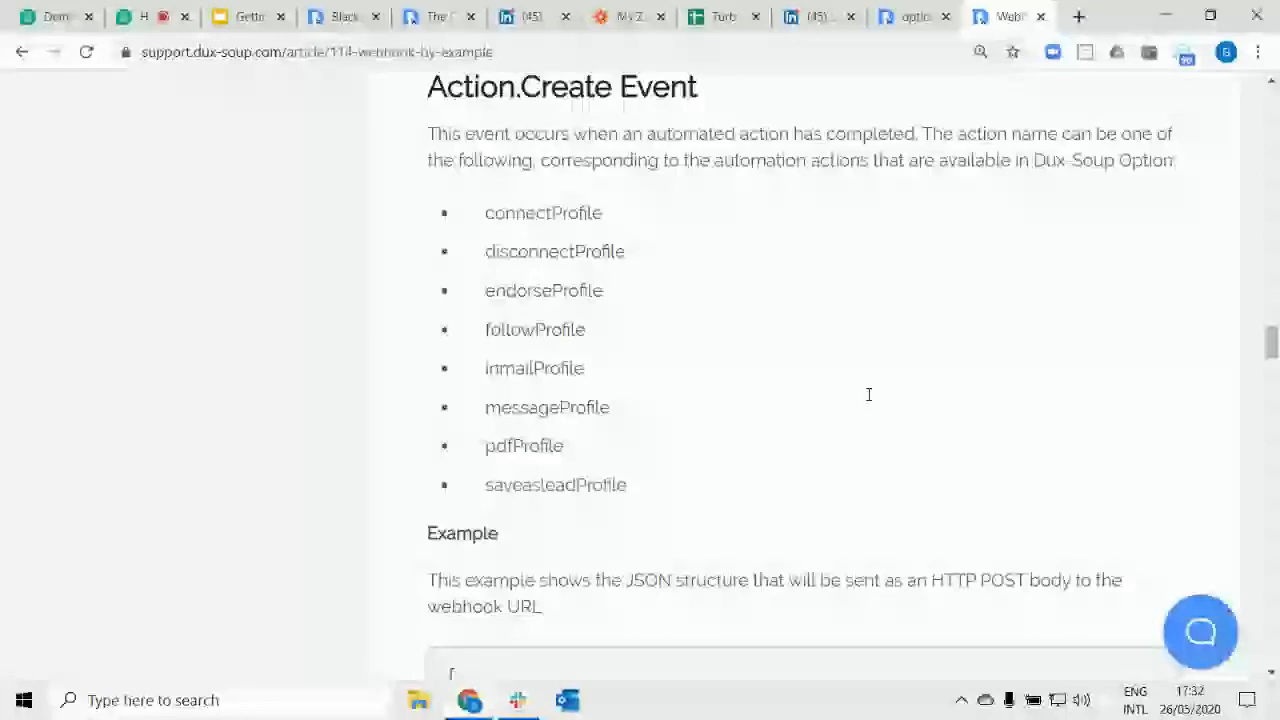
Add a second webhook entry in the Dux-Soup options and leave only Message events selected for it.
{"action": "key", "text": "ctrl+shift+Tab"}
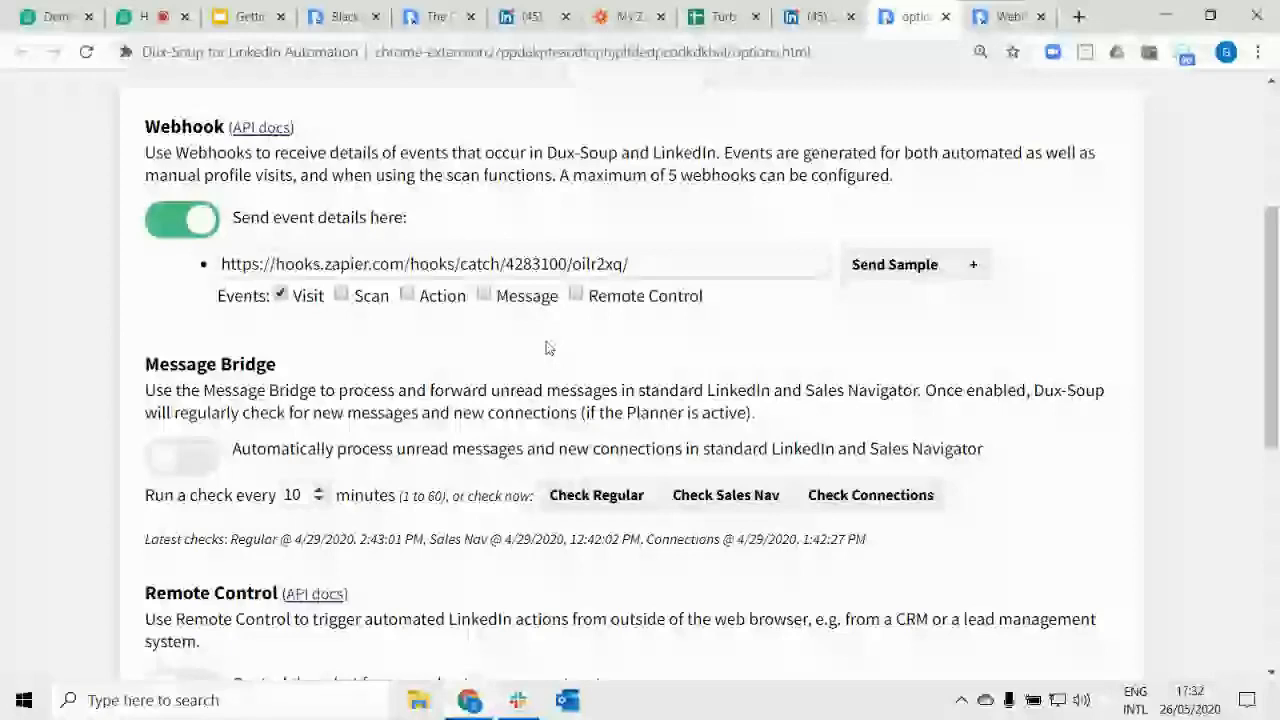
{"action": "left_click", "coordinate": [973, 265]}
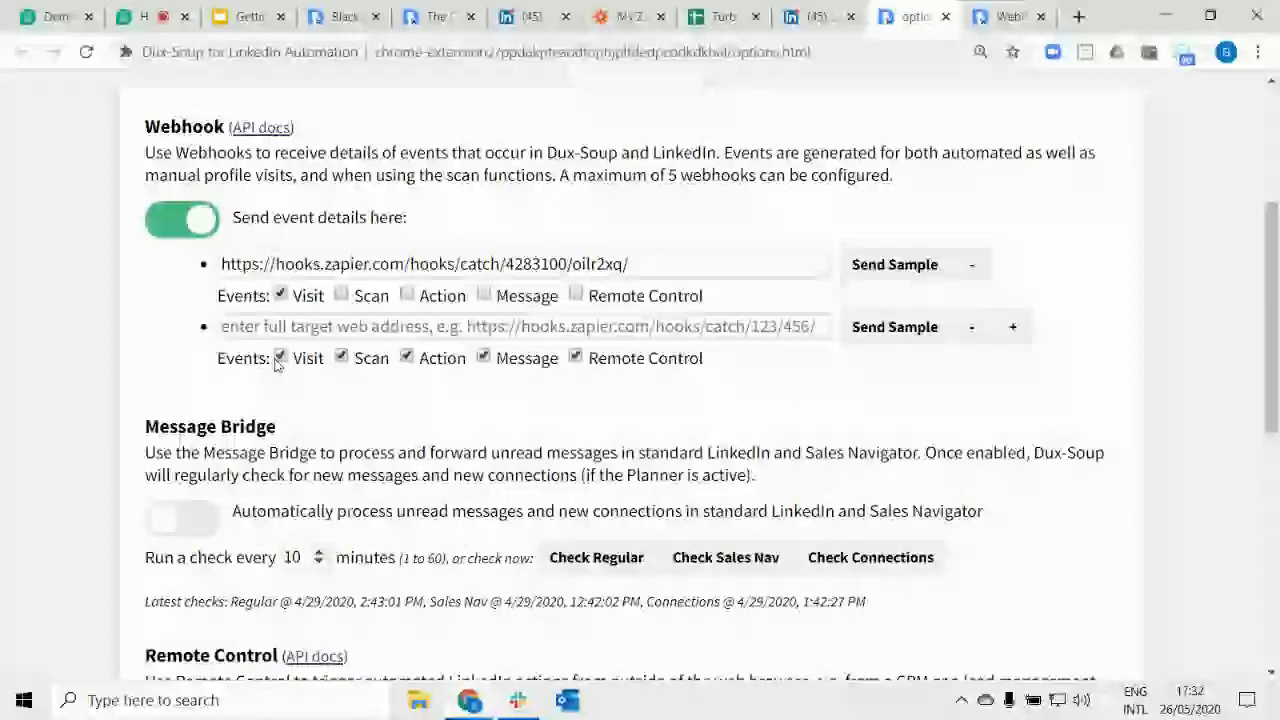
{"action": "left_click", "coordinate": [280, 358]}
{"action": "left_click", "coordinate": [341, 358]}
{"action": "left_click", "coordinate": [407, 357]}
{"action": "left_click", "coordinate": [576, 357]}
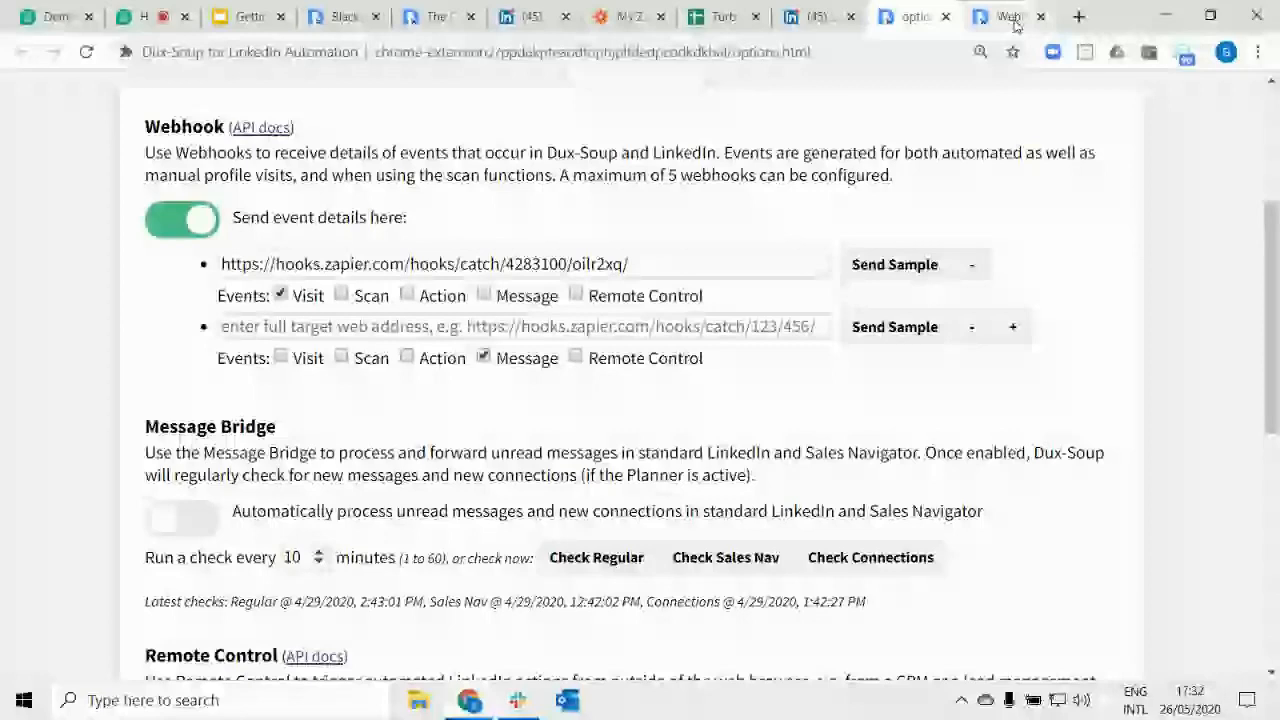
Check the progress of the LinkedIn auto-visit and look for new rows in the Turbo Demo sheet.
{"action": "left_click", "coordinate": [541, 26]}
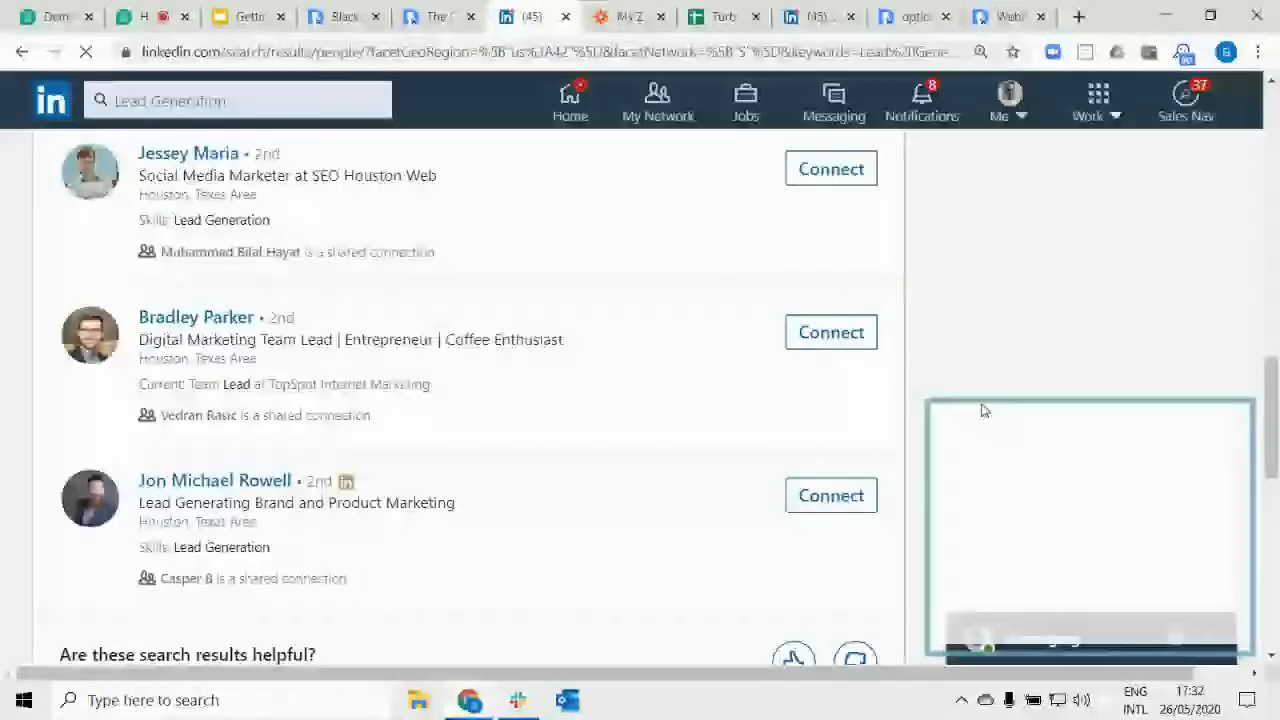
{"action": "left_click", "coordinate": [722, 17]}
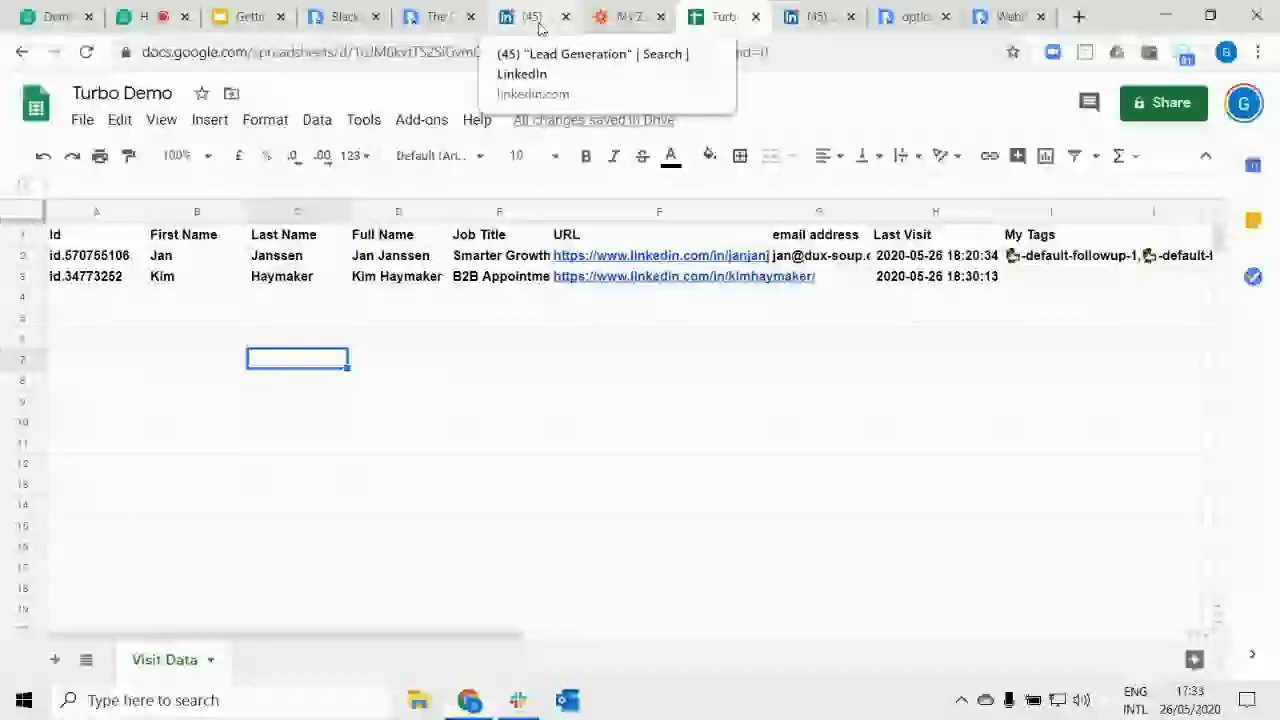
{"action": "left_click", "coordinate": [541, 26]}
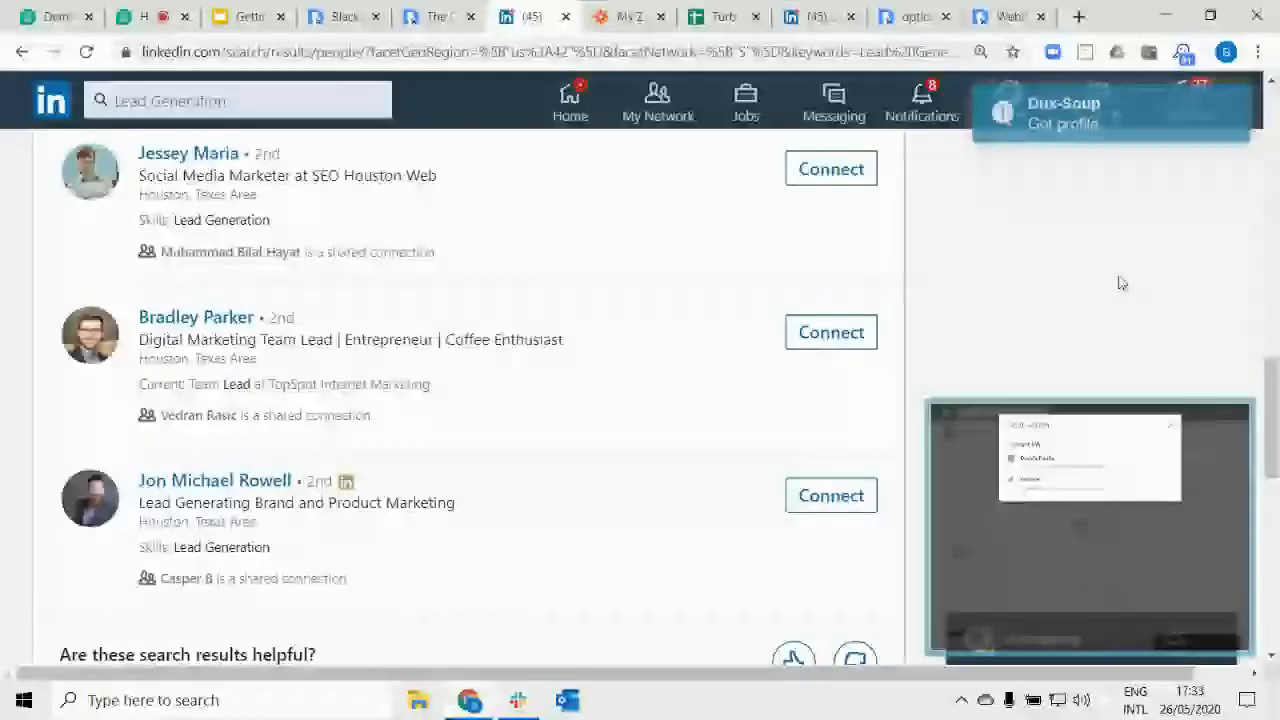
{"action": "left_click", "coordinate": [722, 17]}
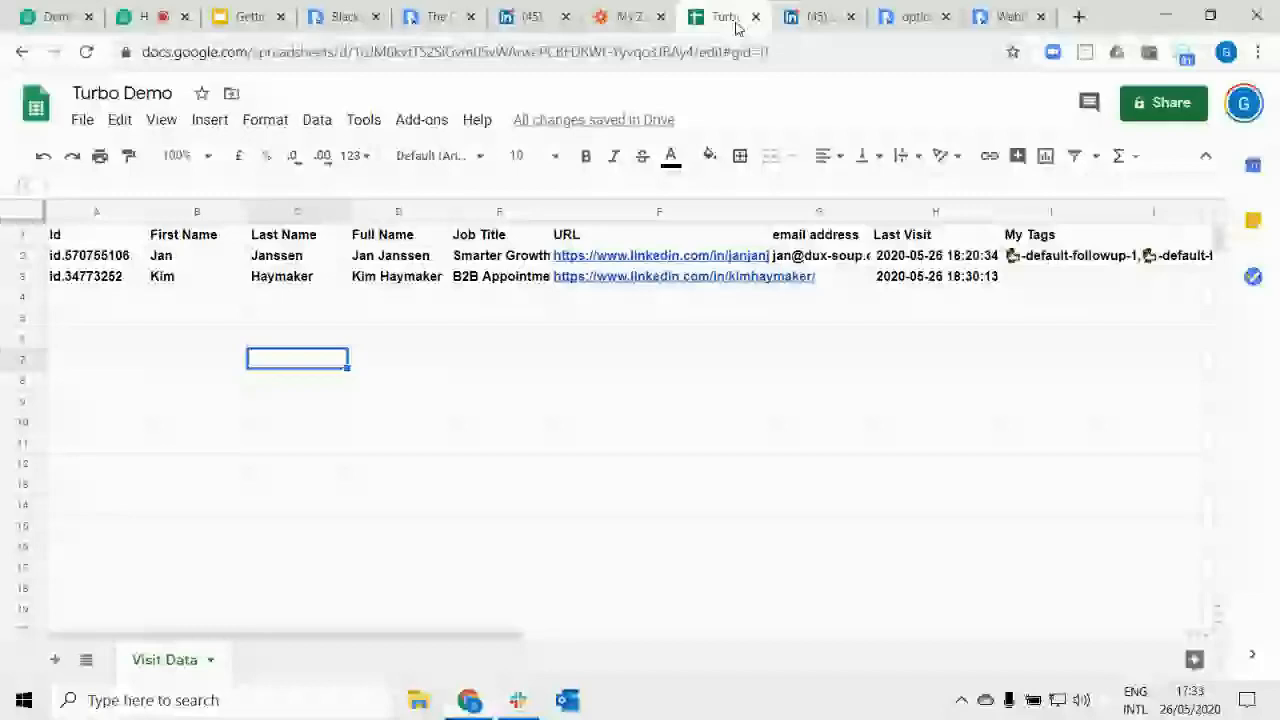
Present the Getting Started with Dux-Soup Turbo slides from slide 3 and advance to the Automated Follow-up slide.
{"action": "left_click", "coordinate": [904, 17]}
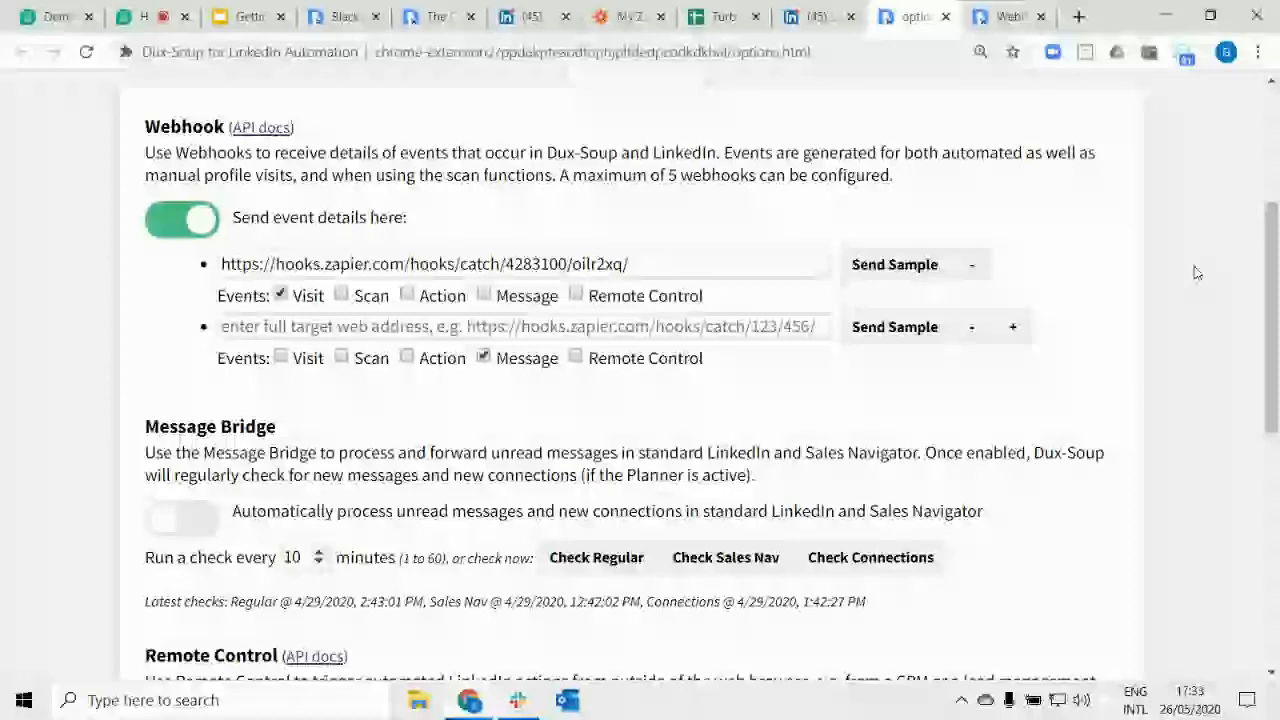
{"action": "left_click", "coordinate": [247, 17]}
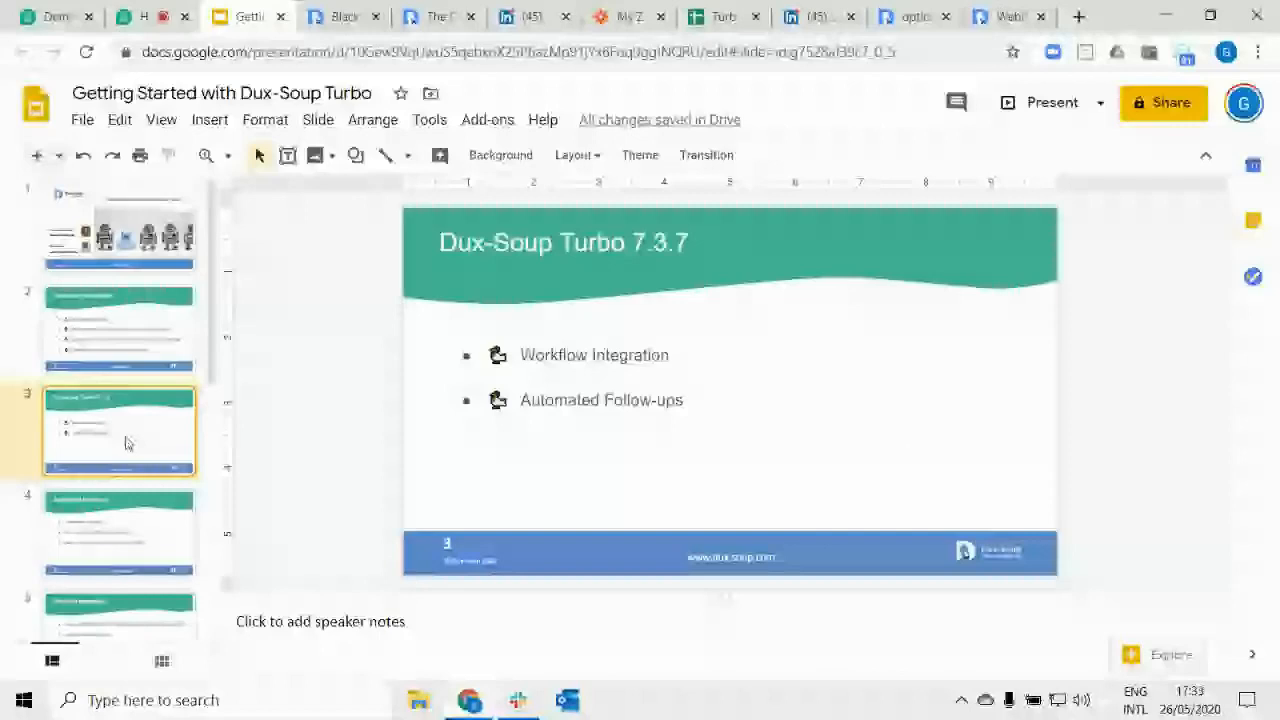
{"action": "key", "text": "ctrl+F5"}
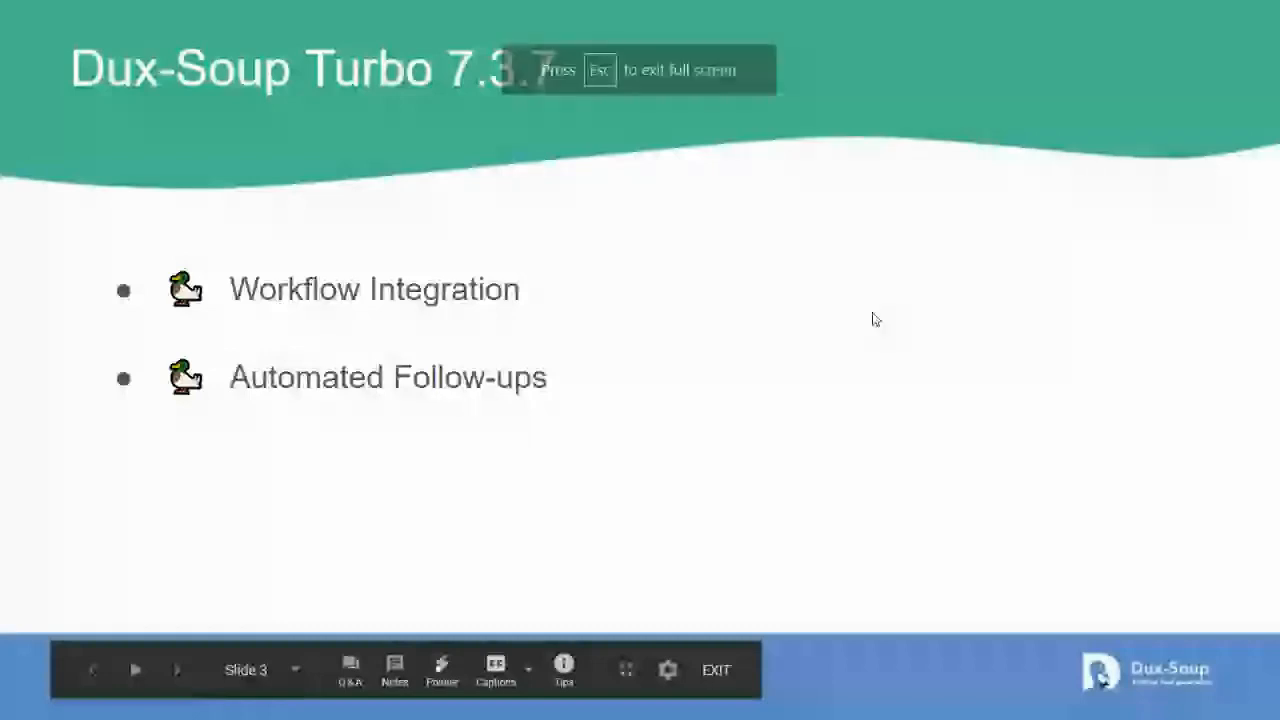
{"action": "key", "text": "Right"}
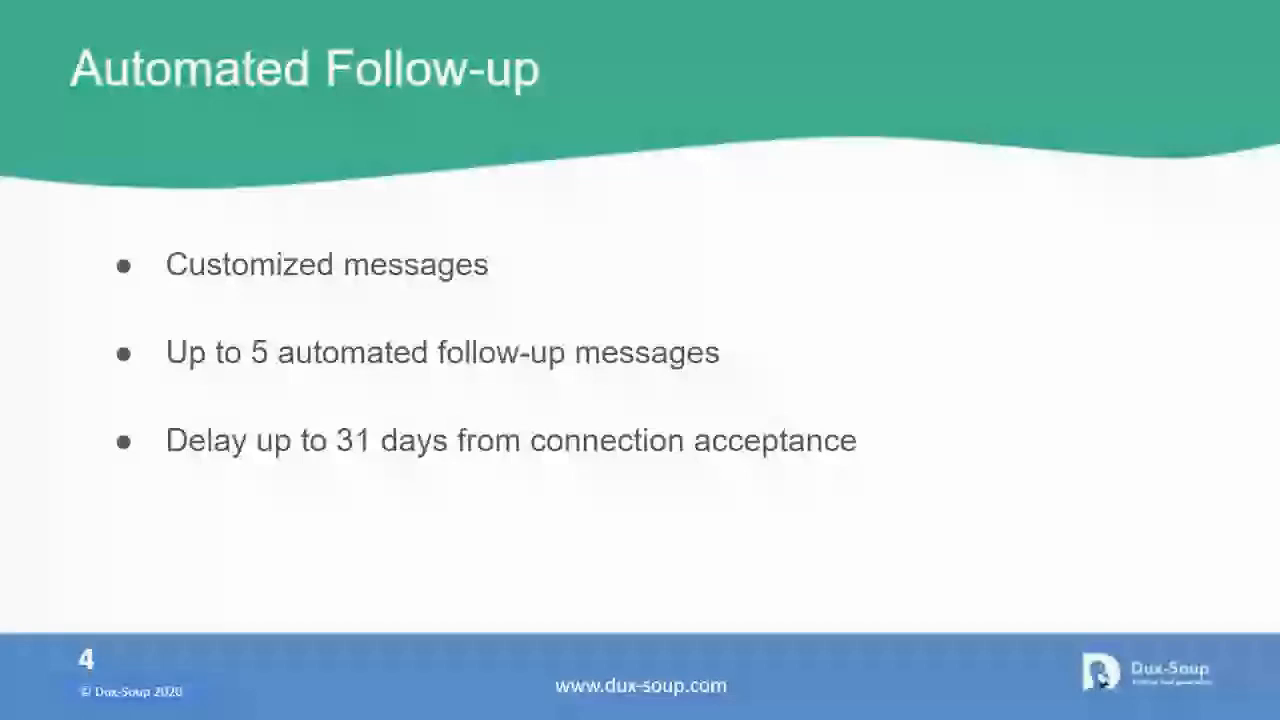